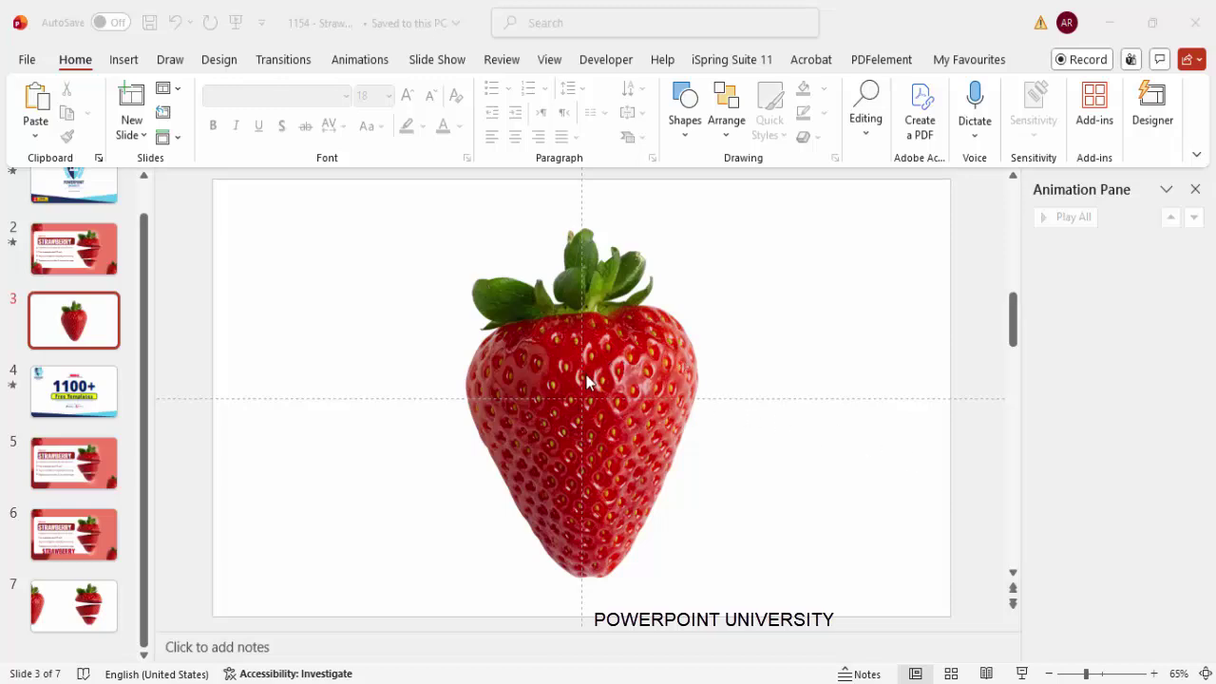
- Try shifting the strawberry picture right, then undo to keep it centred
{"action": "left_click", "coordinate": [623, 380]}
{"action": "left_click_drag", "start_coordinate": [630, 388], "coordinate": [937, 361]}
{"action": "key", "text": "ctrl+z"}
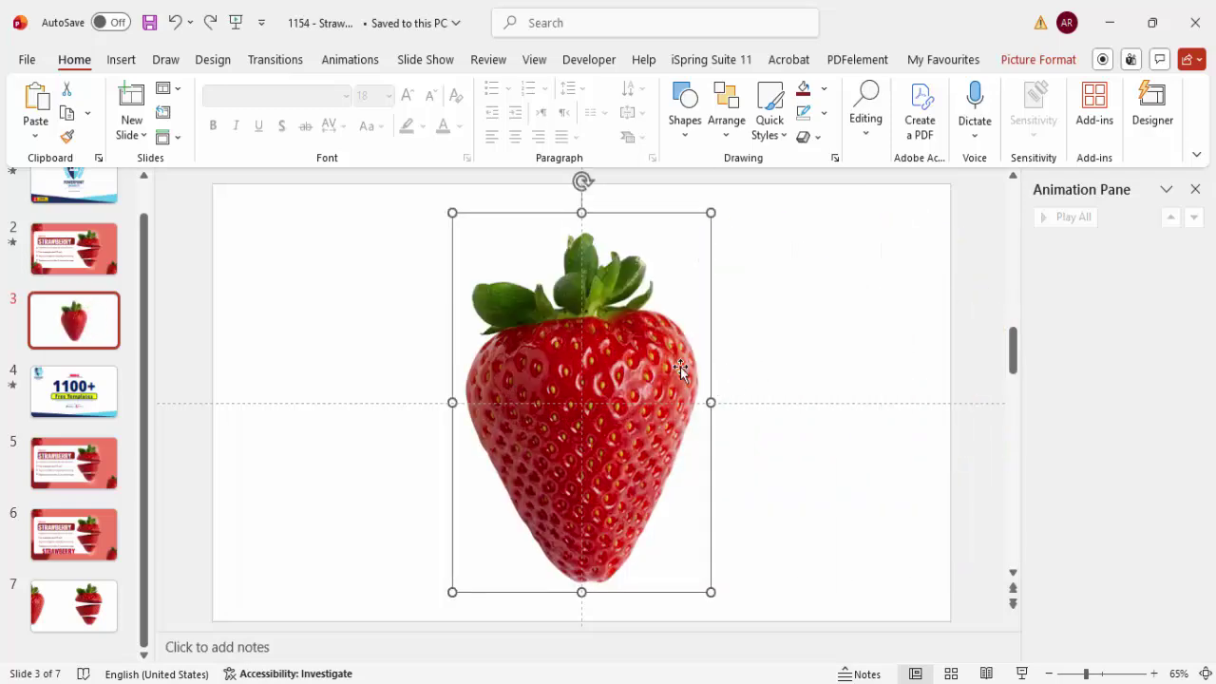
{"action": "left_click", "coordinate": [784, 358]}
- Draw a thin rectangle bar across the strawberry's middle and copy it lower down
{"action": "left_click", "coordinate": [124, 63]}
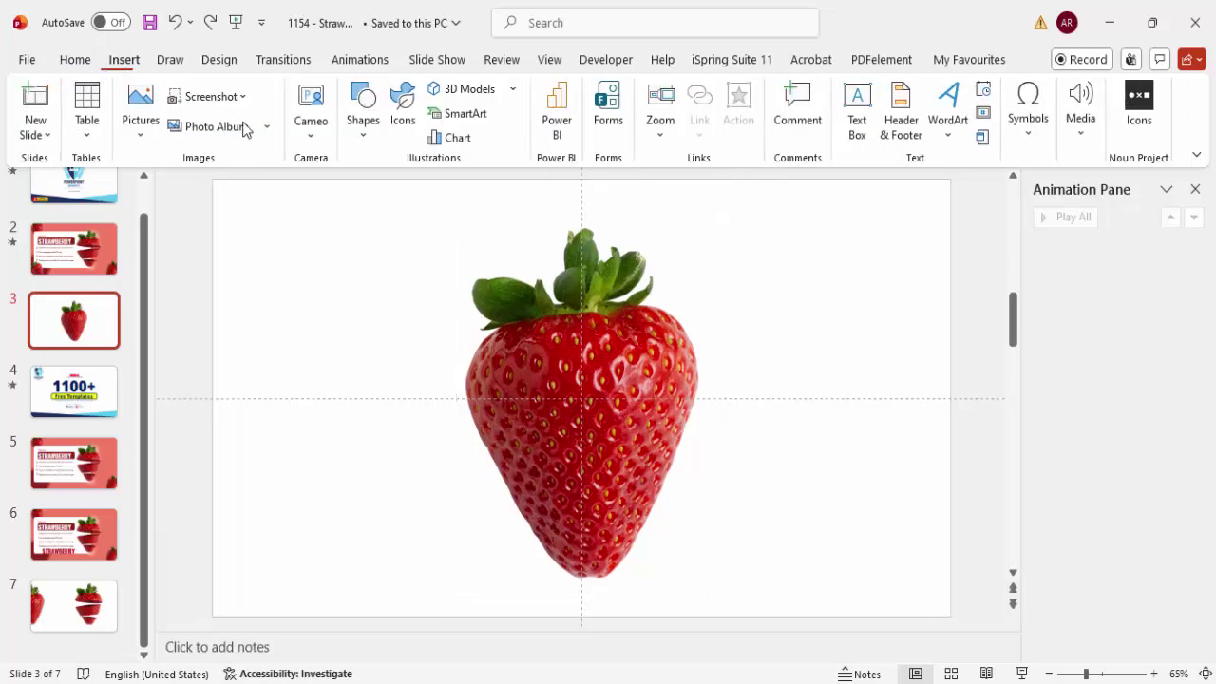
{"action": "left_click", "coordinate": [354, 135]}
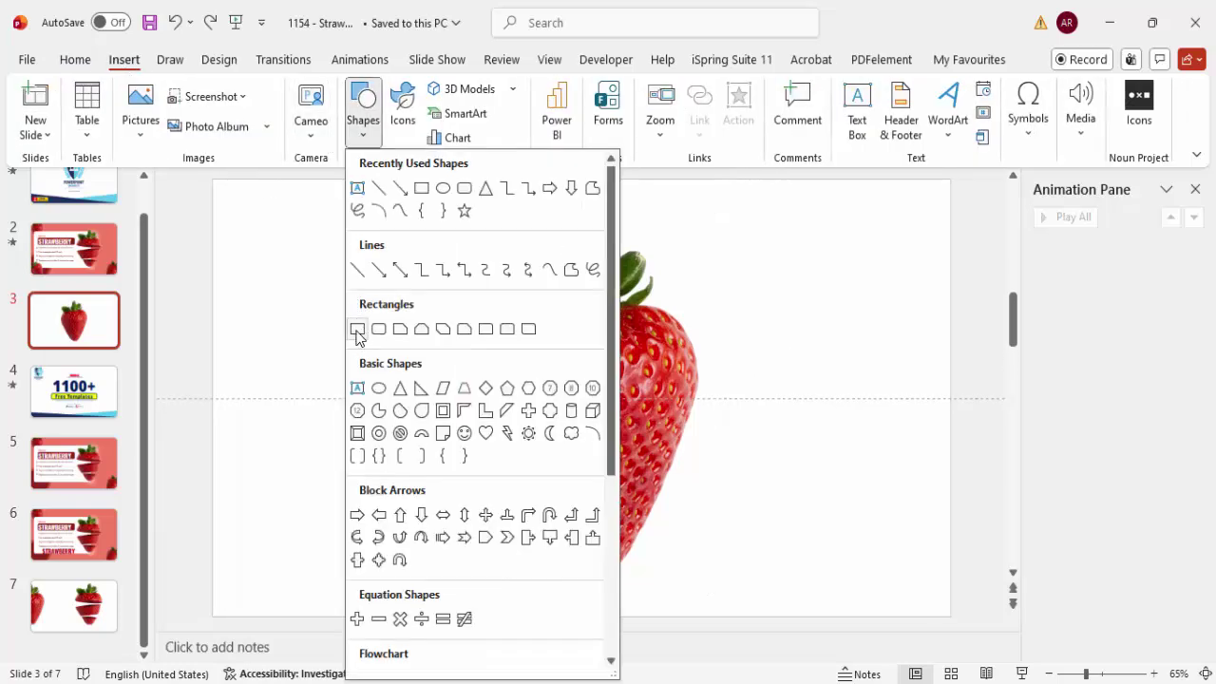
{"action": "left_click", "coordinate": [357, 330]}
{"action": "left_click_drag", "start_coordinate": [429, 378], "coordinate": [766, 372]}
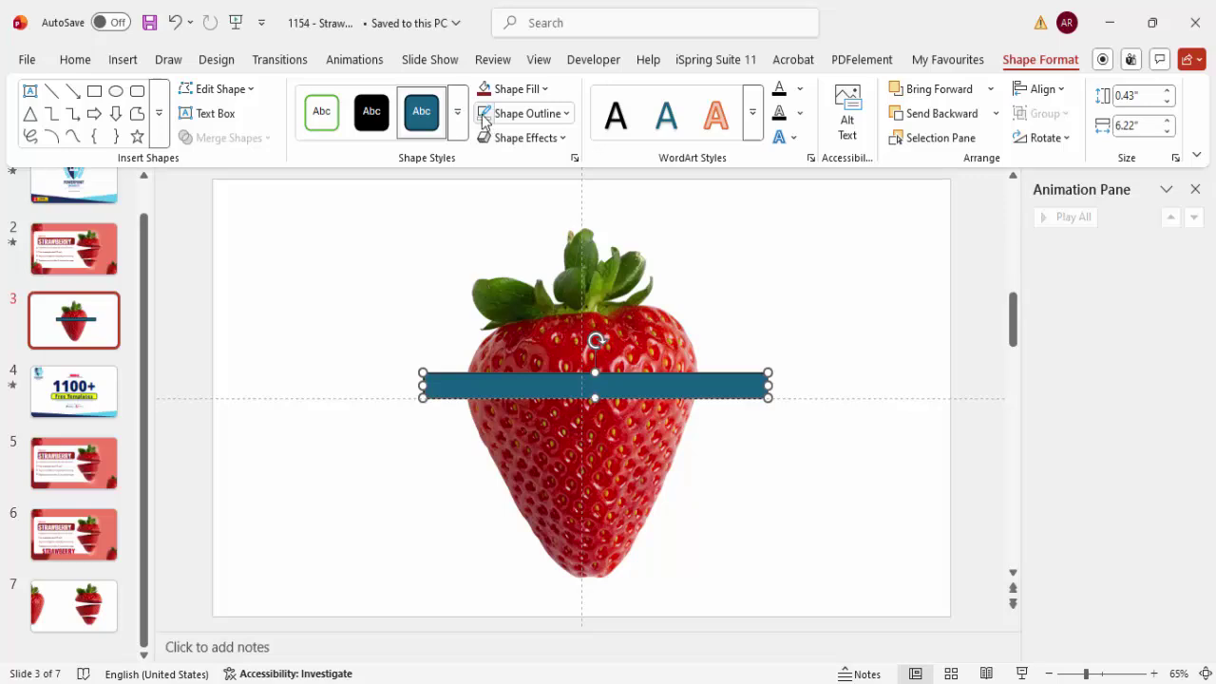
{"action": "left_click_drag", "start_coordinate": [673, 383], "coordinate": [661, 482]}
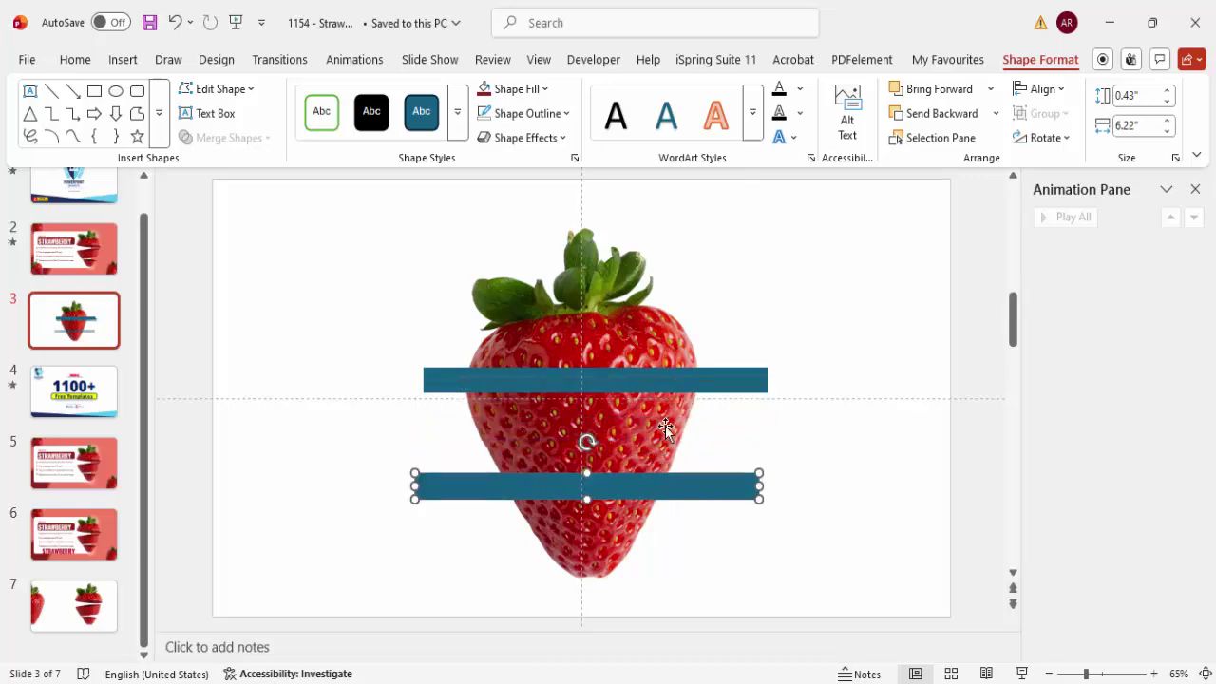
- Fragment the strawberry picture with both bars using Merge Shapes > Fragment
{"action": "left_click", "coordinate": [672, 431]}
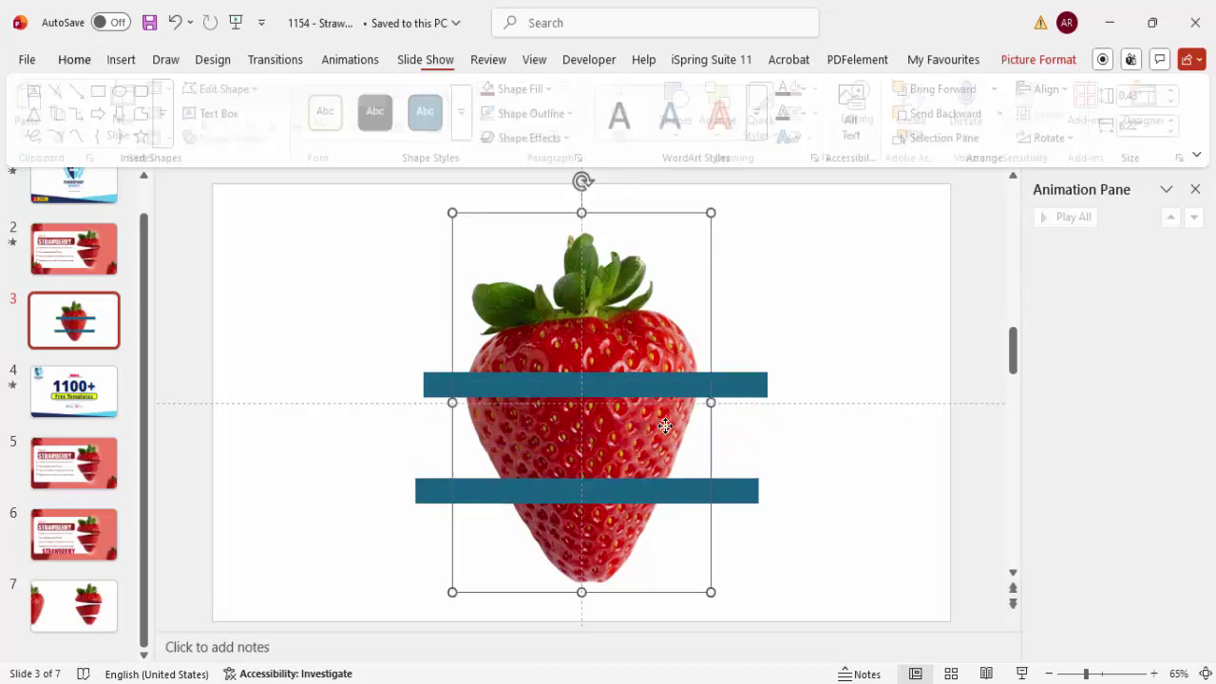
{"action": "left_click", "coordinate": [747, 388], "text": "shift"}
{"action": "left_click", "coordinate": [758, 488], "text": "shift"}
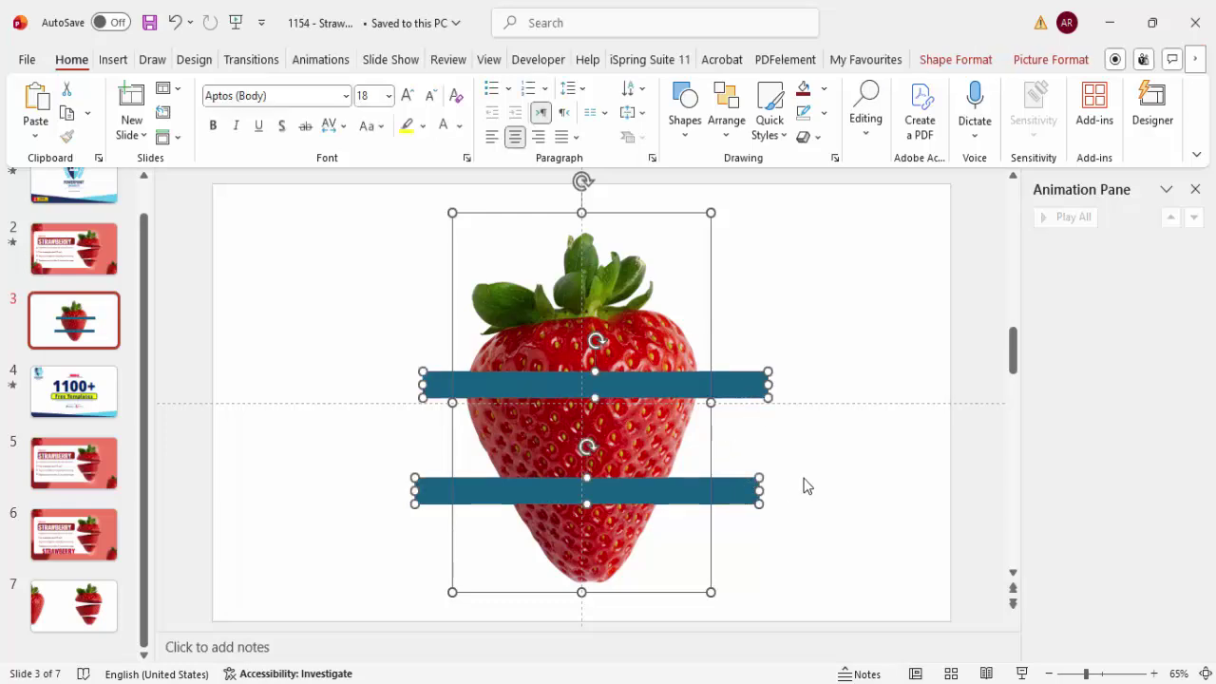
{"action": "left_click", "coordinate": [946, 63]}
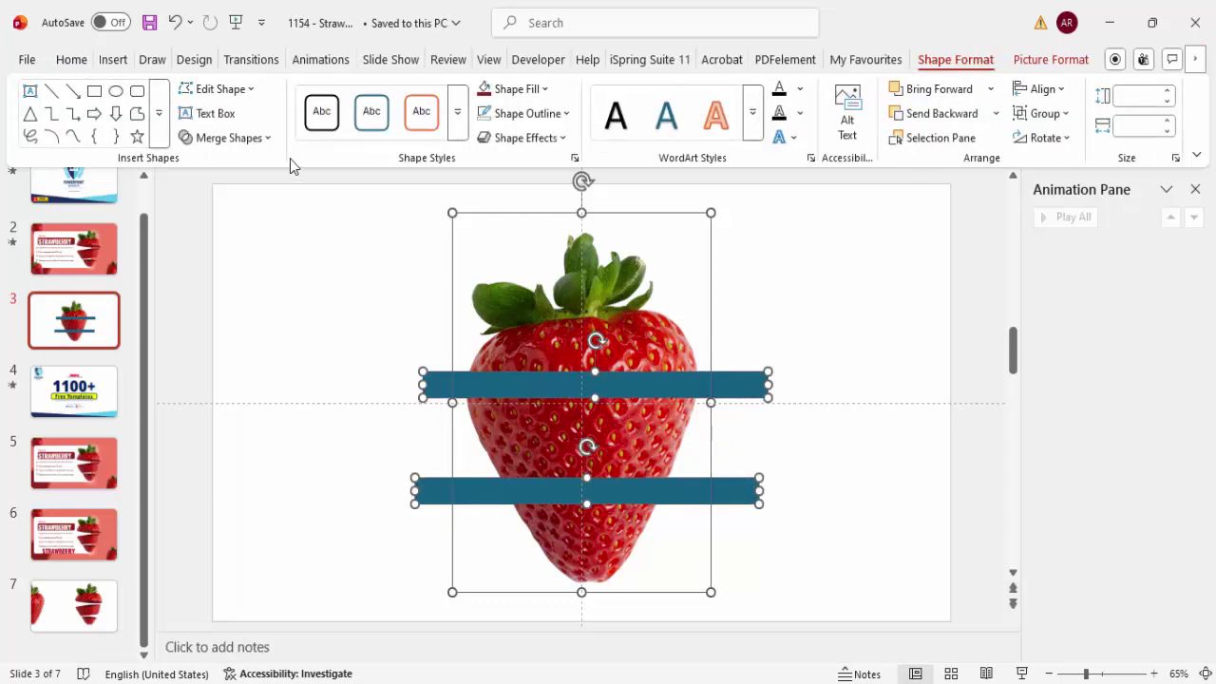
{"action": "left_click", "coordinate": [231, 140]}
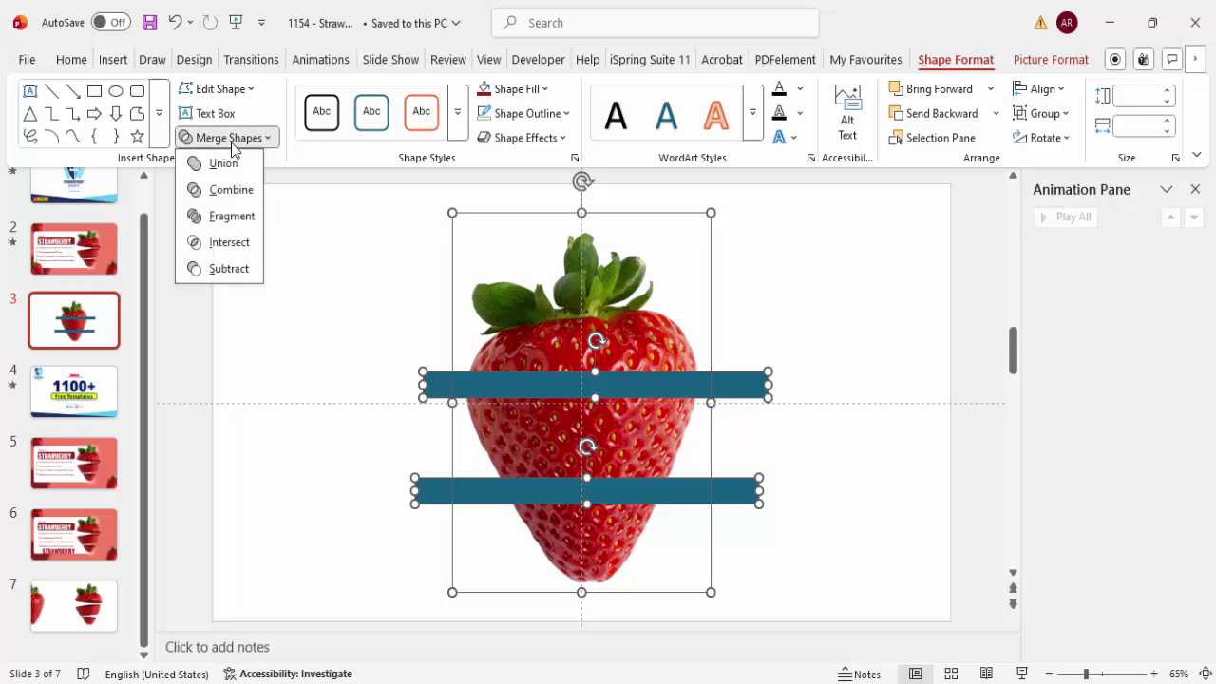
{"action": "left_click", "coordinate": [230, 216]}
- Delete the two leftover strawberry strips where the bars were
{"action": "left_click", "coordinate": [832, 327]}
{"action": "left_click_drag", "start_coordinate": [586, 399], "coordinate": [814, 393]}
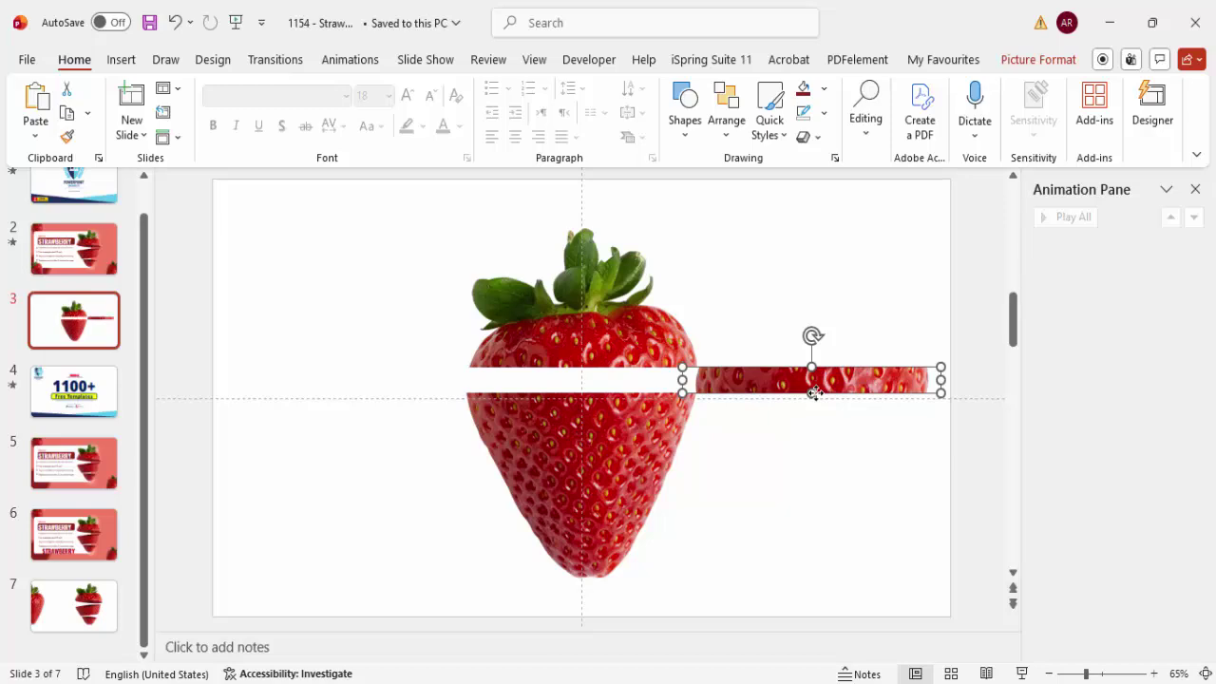
{"action": "key", "text": "Delete"}
{"action": "left_click_drag", "start_coordinate": [582, 484], "coordinate": [802, 482]}
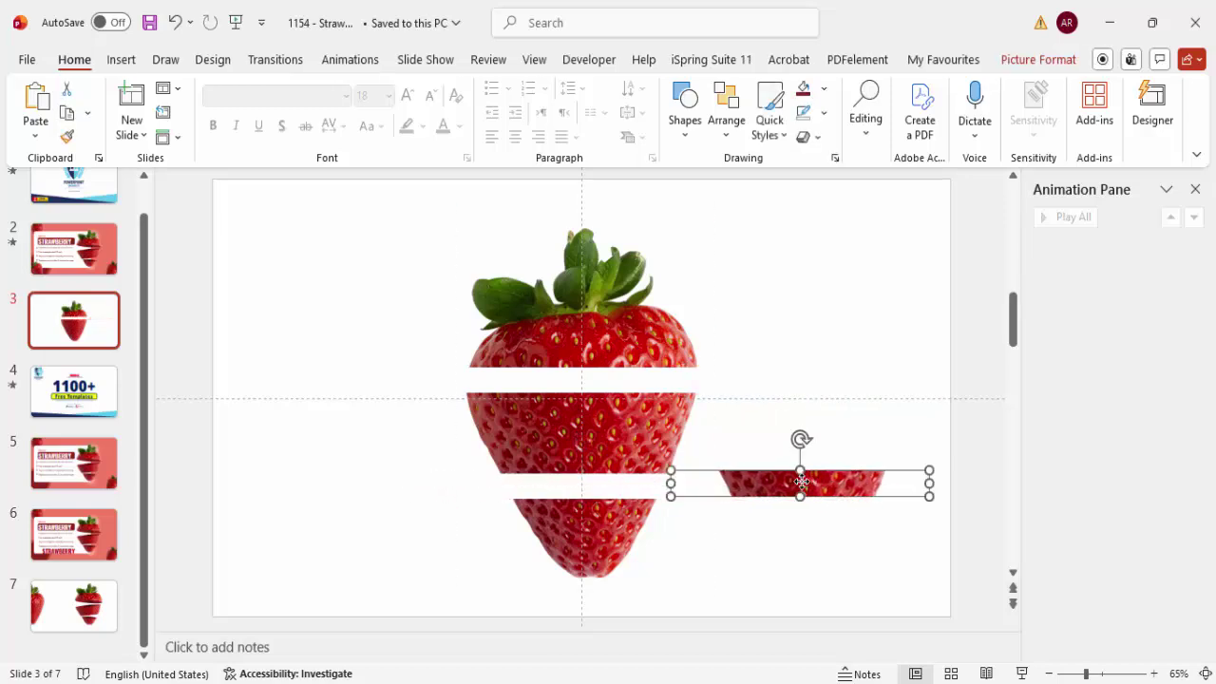
{"action": "key", "text": "Delete"}
- Test-drag the three slices apart, then undo to restore them
{"action": "left_click_drag", "start_coordinate": [652, 358], "coordinate": [678, 298]}
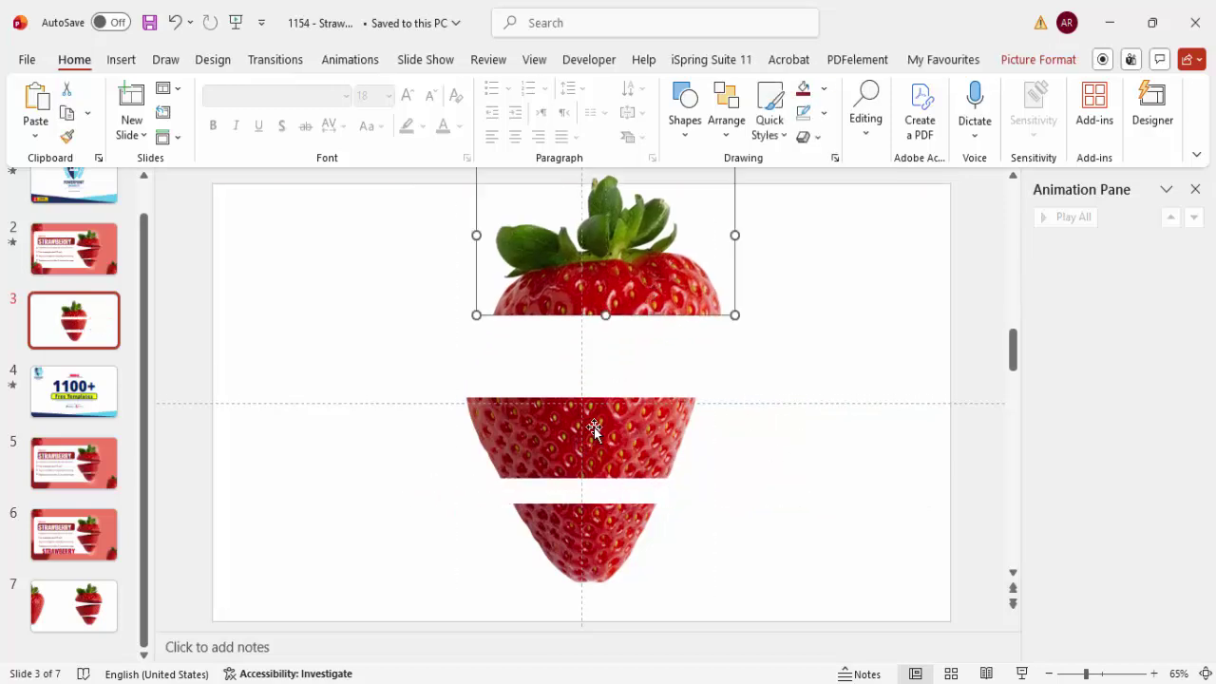
{"action": "left_click_drag", "start_coordinate": [594, 429], "coordinate": [733, 426]}
{"action": "left_click_drag", "start_coordinate": [618, 518], "coordinate": [693, 544]}
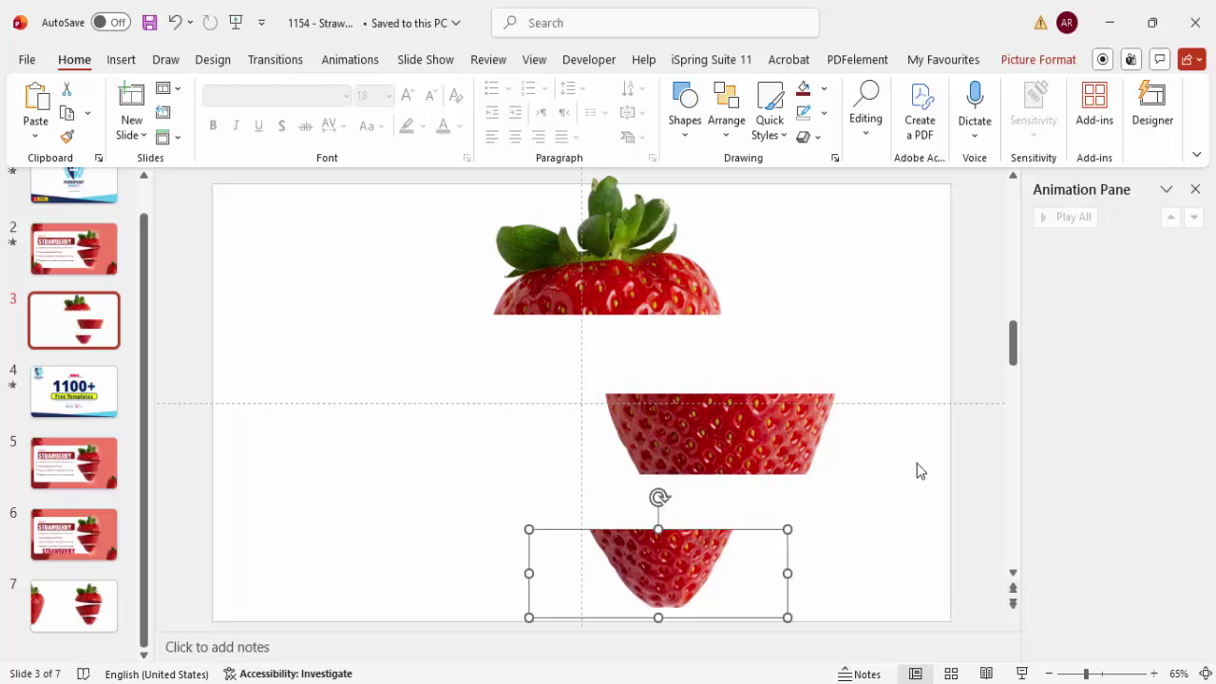
{"action": "key", "text": "ctrl+z"}
{"action": "key", "text": "ctrl+z"}
{"action": "key", "text": "ctrl+z"}
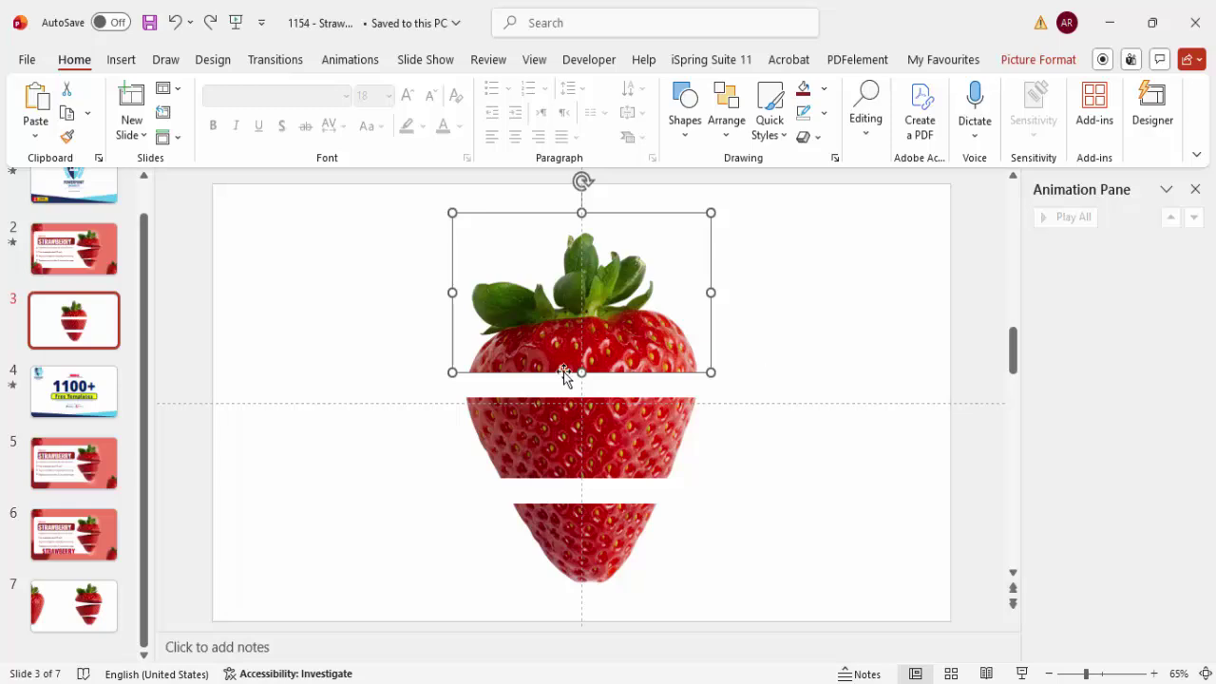
- Draw an oval across the upper white gap in the strawberry
{"action": "left_click", "coordinate": [837, 335]}
{"action": "left_click", "coordinate": [122, 61]}
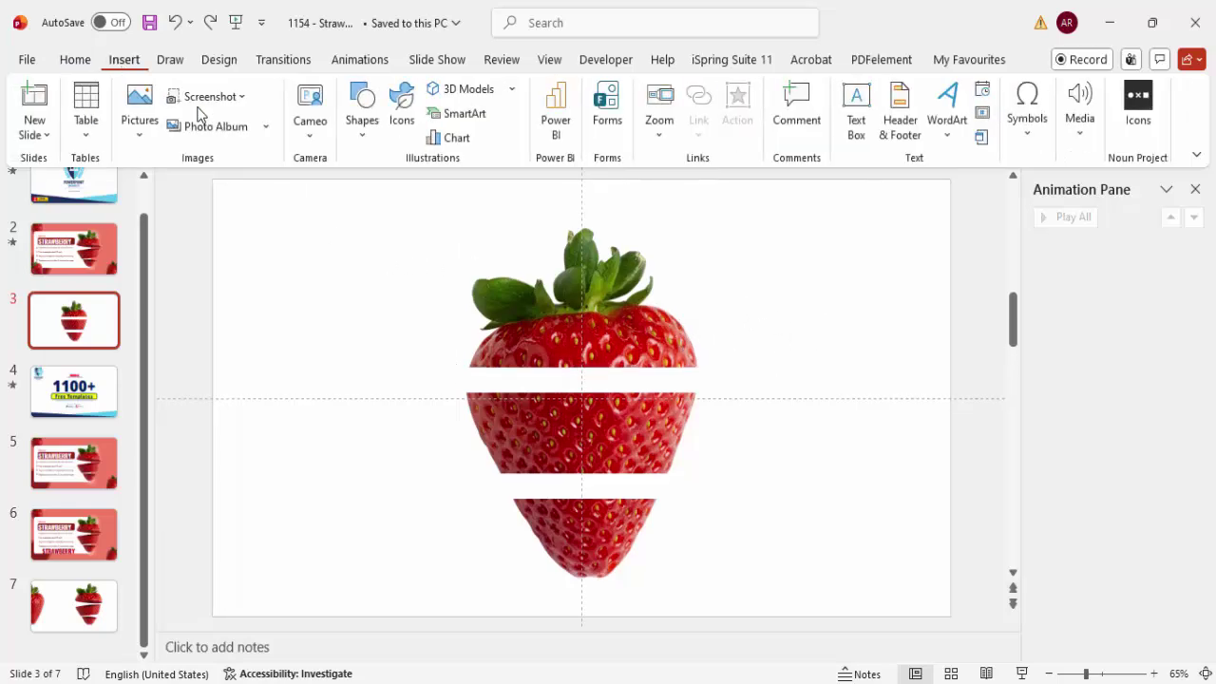
{"action": "left_click", "coordinate": [366, 128]}
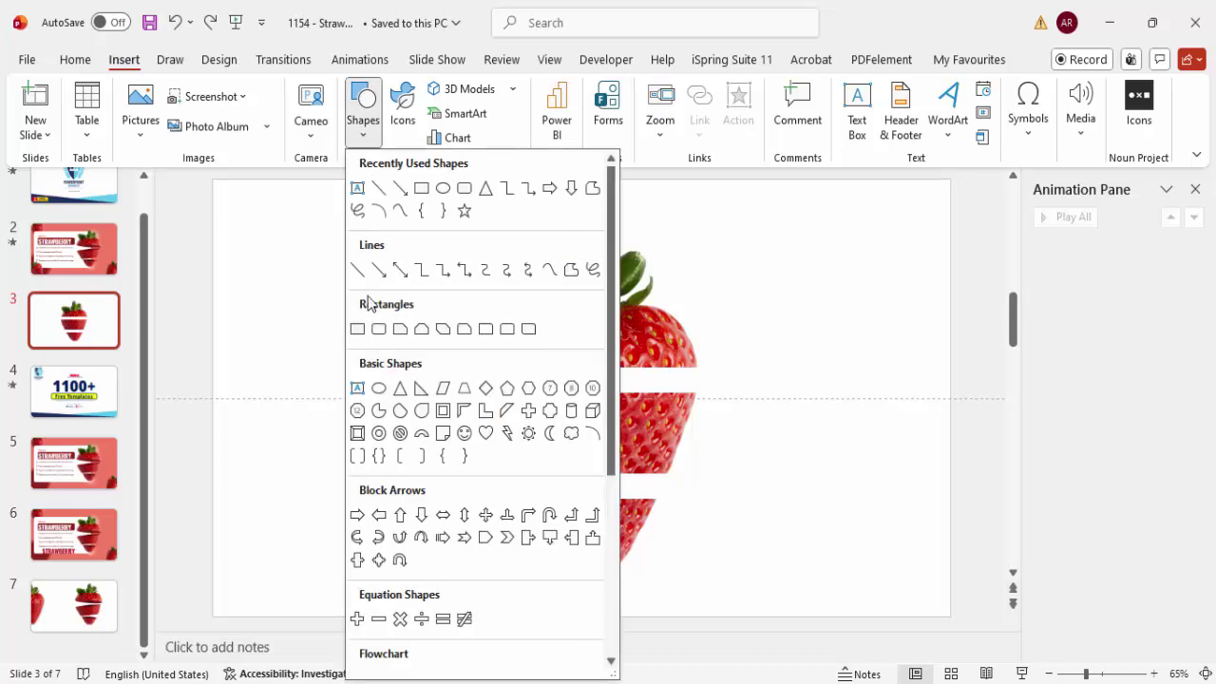
{"action": "left_click", "coordinate": [379, 389]}
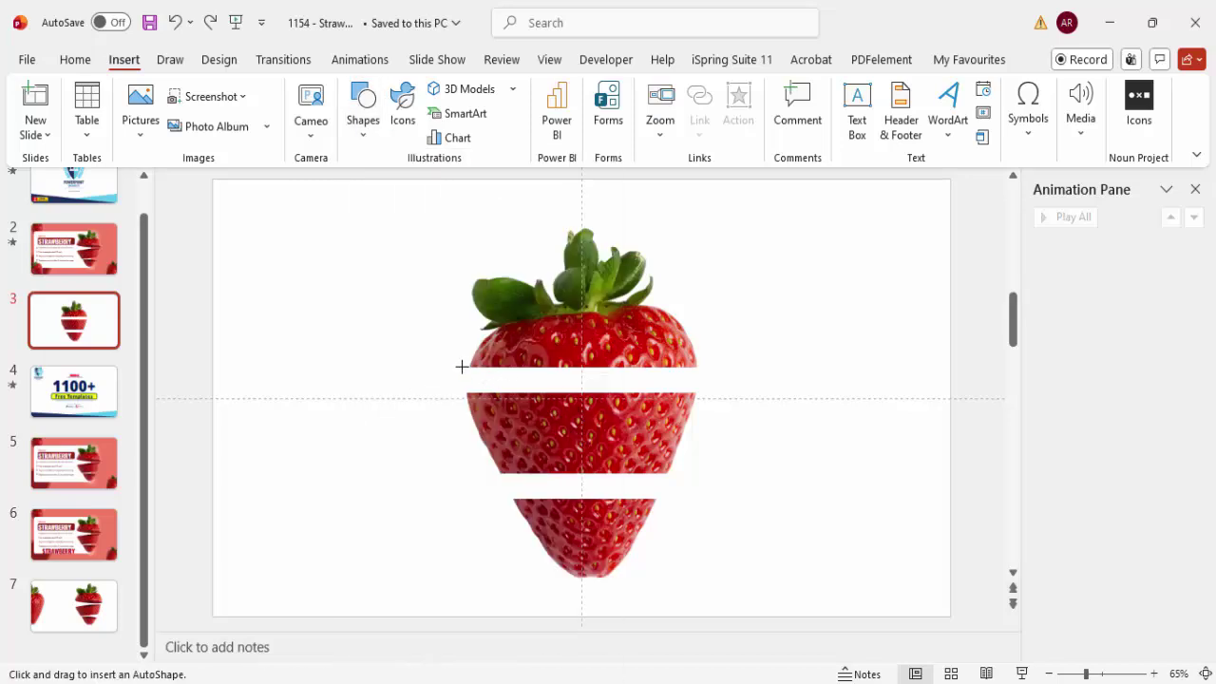
{"action": "left_click_drag", "start_coordinate": [468, 364], "coordinate": [690, 392]}
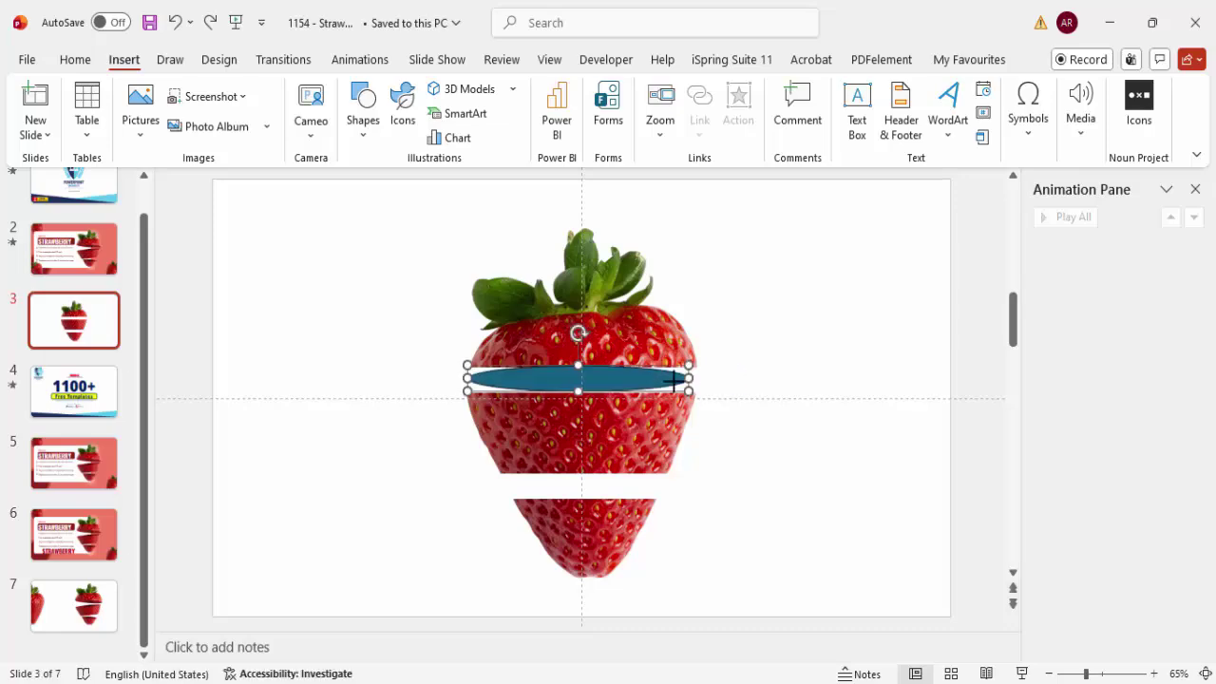
- Remove the oval's outline and fill it with the strawberry's dark red via the Eyedropper
{"action": "left_click", "coordinate": [542, 118]}
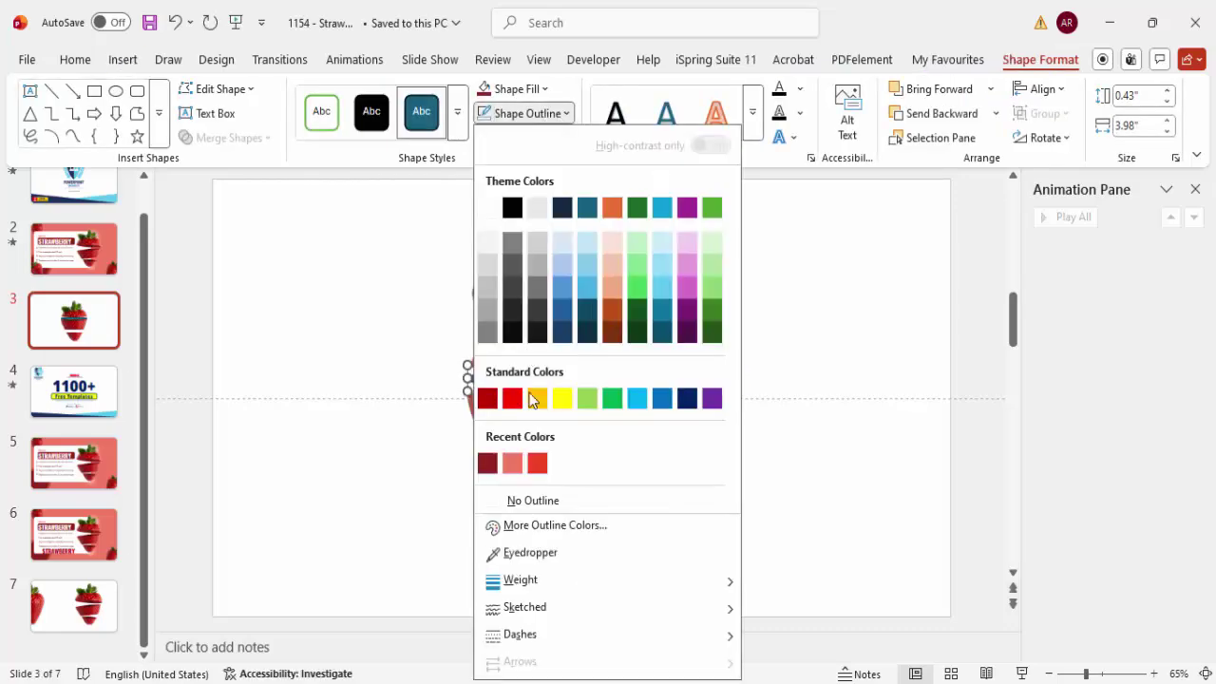
{"action": "left_click", "coordinate": [550, 502]}
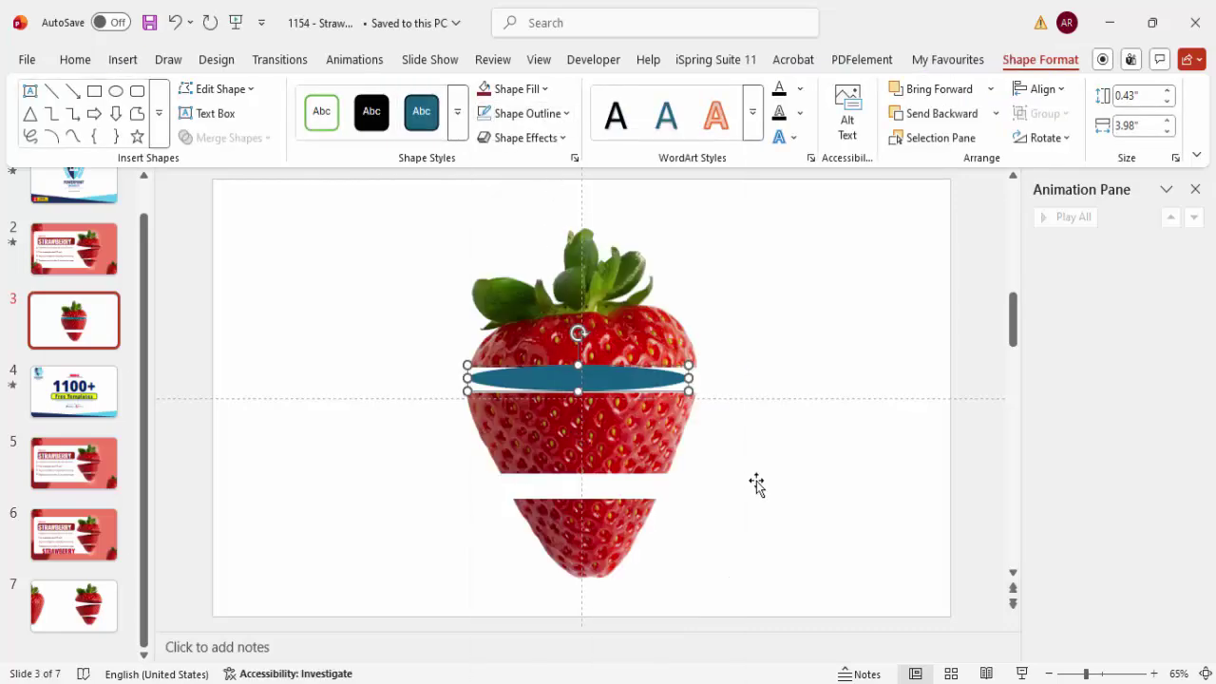
{"action": "left_click", "coordinate": [516, 88]}
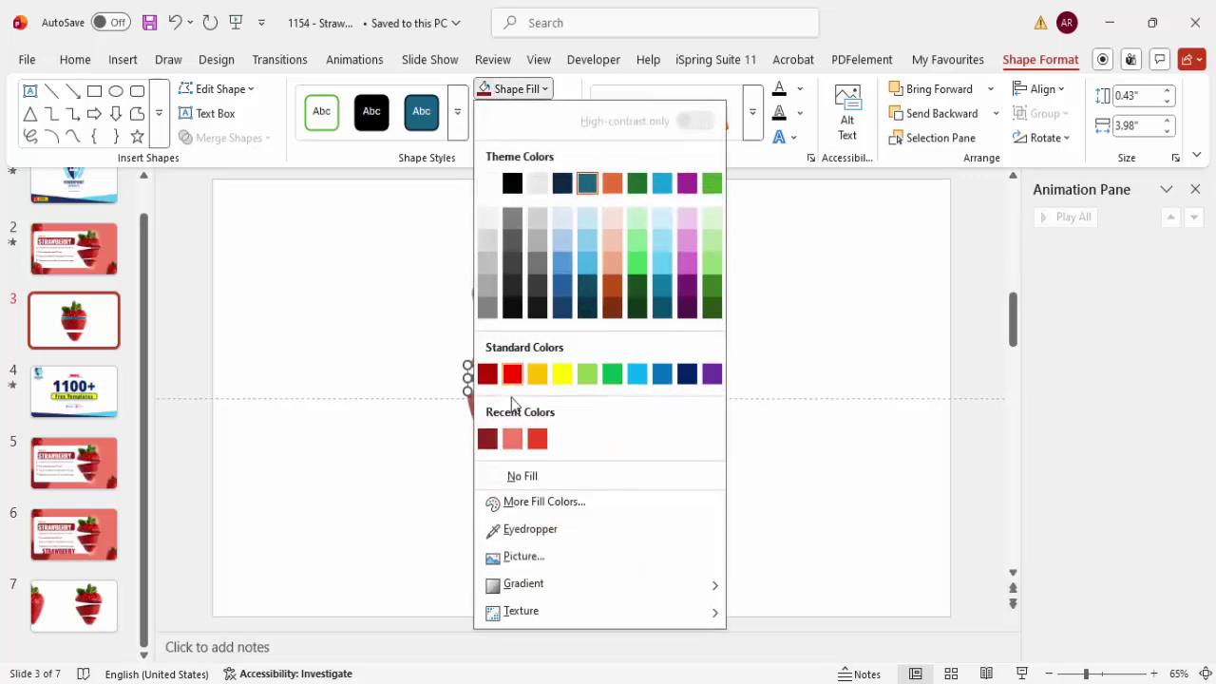
{"action": "left_click", "coordinate": [528, 529]}
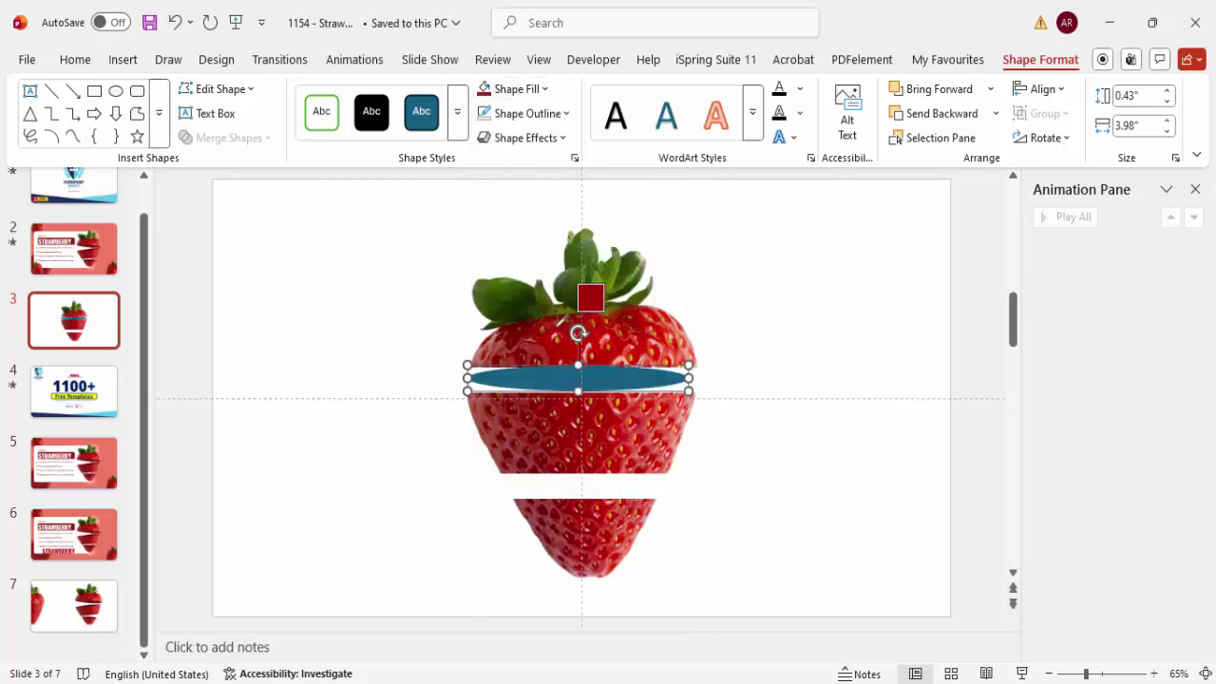
{"action": "left_click", "coordinate": [517, 340]}
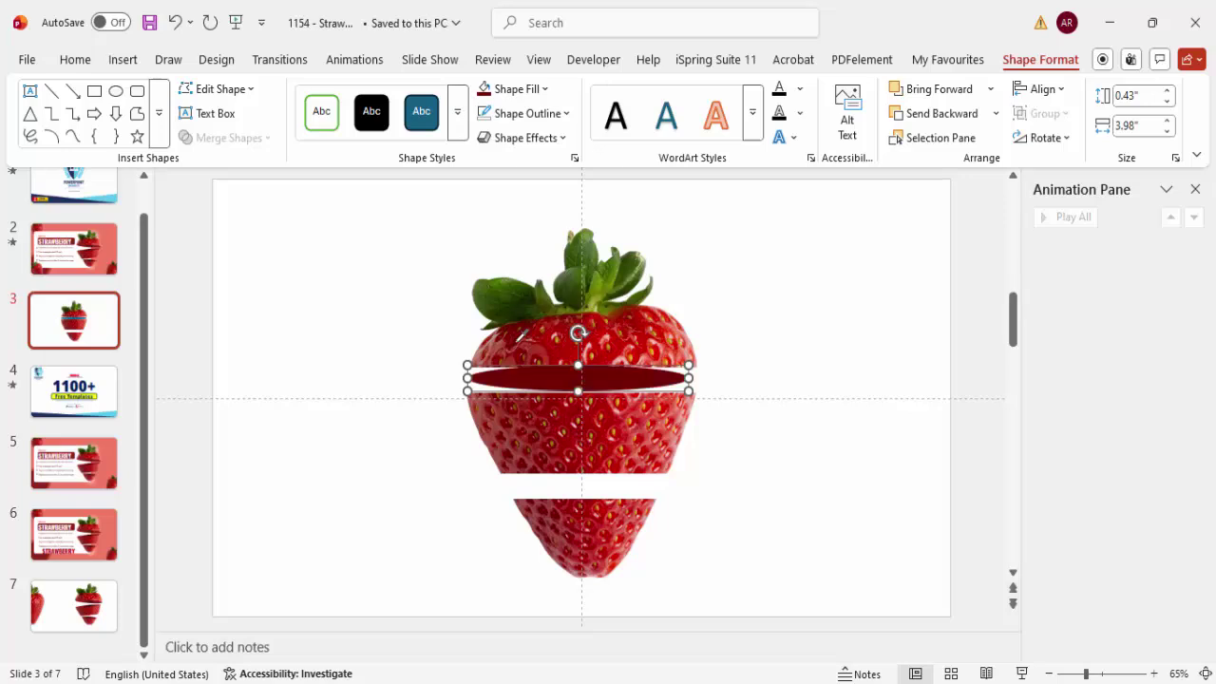
- Fit the oval along the top slice's bottom edge at 0.43" by 4.1"
{"action": "left_click", "coordinate": [1112, 674]}
{"action": "left_click_drag", "start_coordinate": [570, 412], "coordinate": [567, 389]}
{"action": "left_click_drag", "start_coordinate": [834, 377], "coordinate": [854, 379]}
{"action": "left_click_drag", "start_coordinate": [733, 393], "coordinate": [734, 392]}
{"action": "left_click_drag", "start_coordinate": [858, 370], "coordinate": [853, 372]}
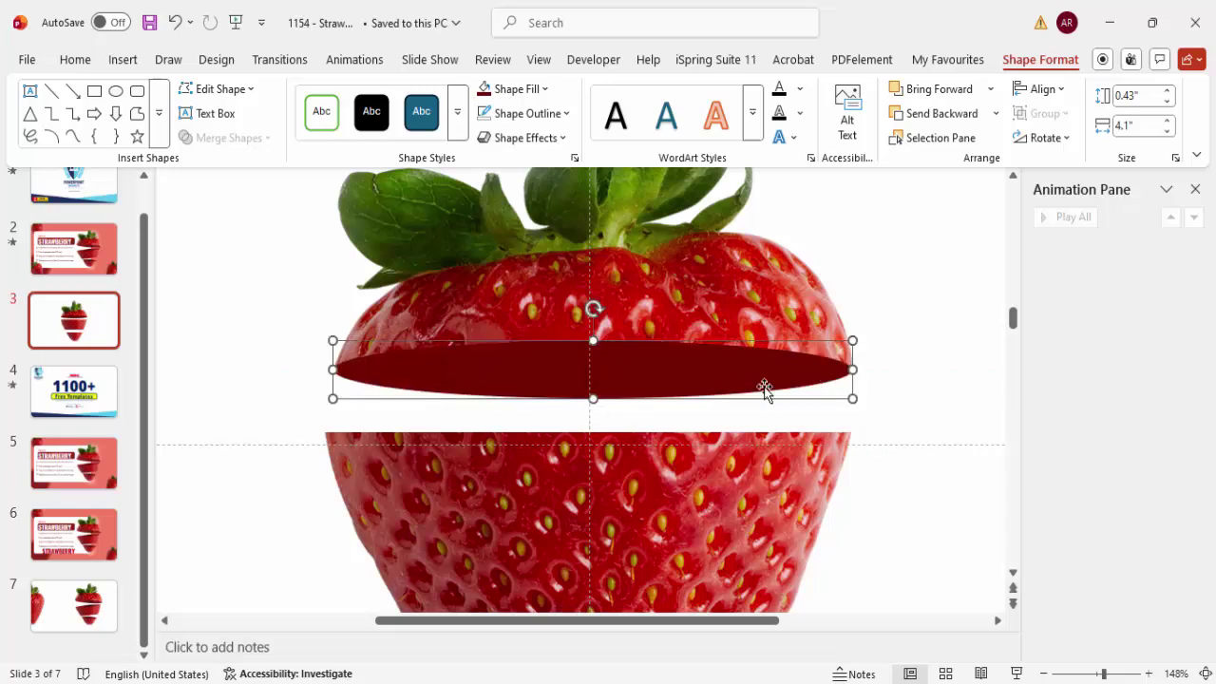
- Fine-tune the top cut-face oval's width and position to match the slice
{"action": "left_click", "coordinate": [865, 428]}
{"action": "left_click", "coordinate": [386, 370]}
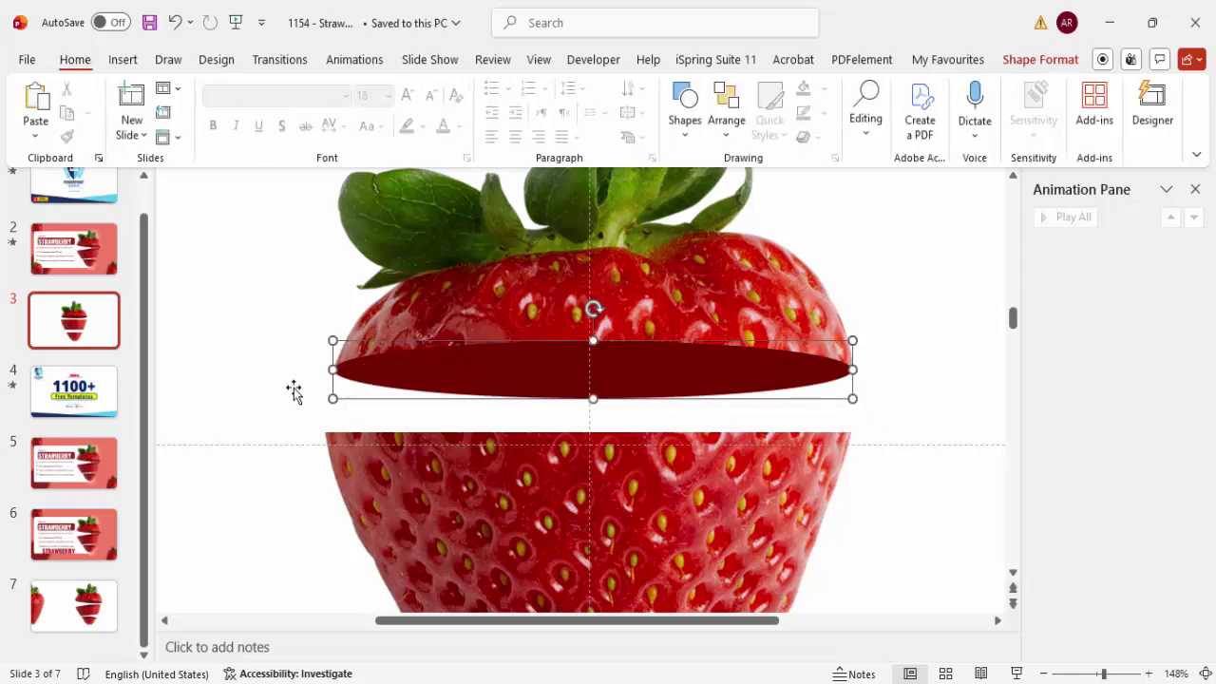
{"action": "left_click_drag", "start_coordinate": [332, 370], "coordinate": [332, 371]}
{"action": "left_click", "coordinate": [463, 383]}
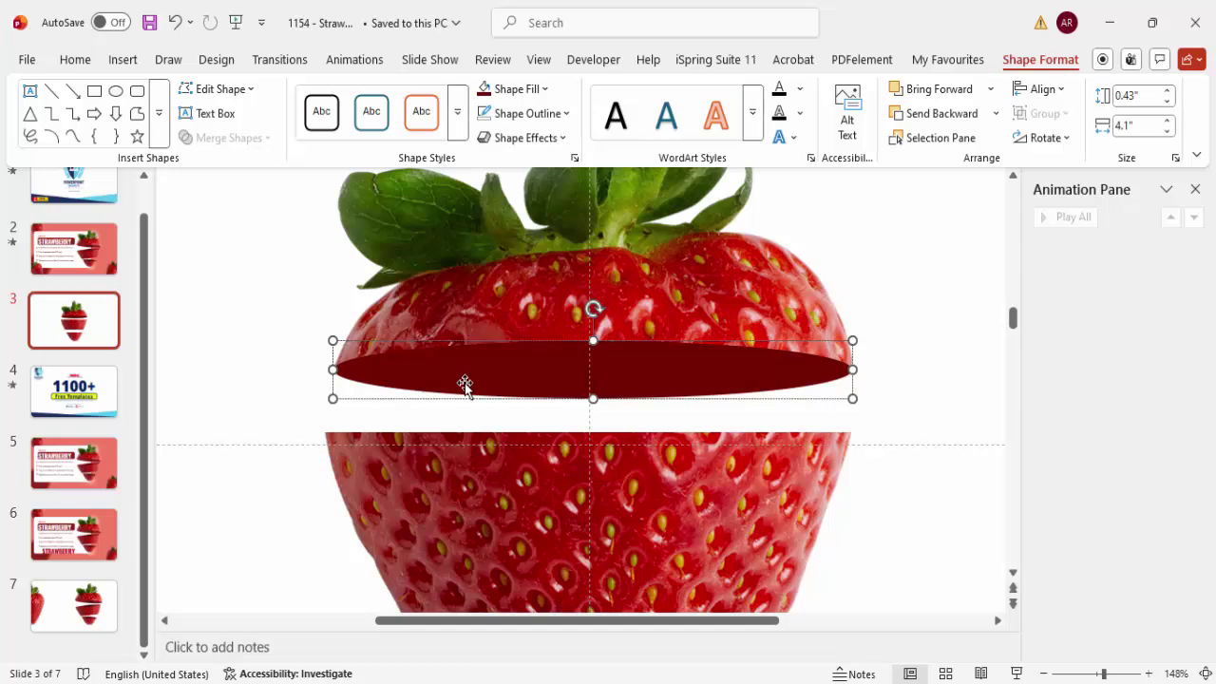
{"action": "left_click_drag", "start_coordinate": [516, 371], "coordinate": [516, 375]}
{"action": "left_click_drag", "start_coordinate": [851, 374], "coordinate": [855, 373]}
{"action": "left_click", "coordinate": [882, 367]}
- Copy the dark red oval onto the middle and bottom slices
{"action": "left_click", "coordinate": [732, 386]}
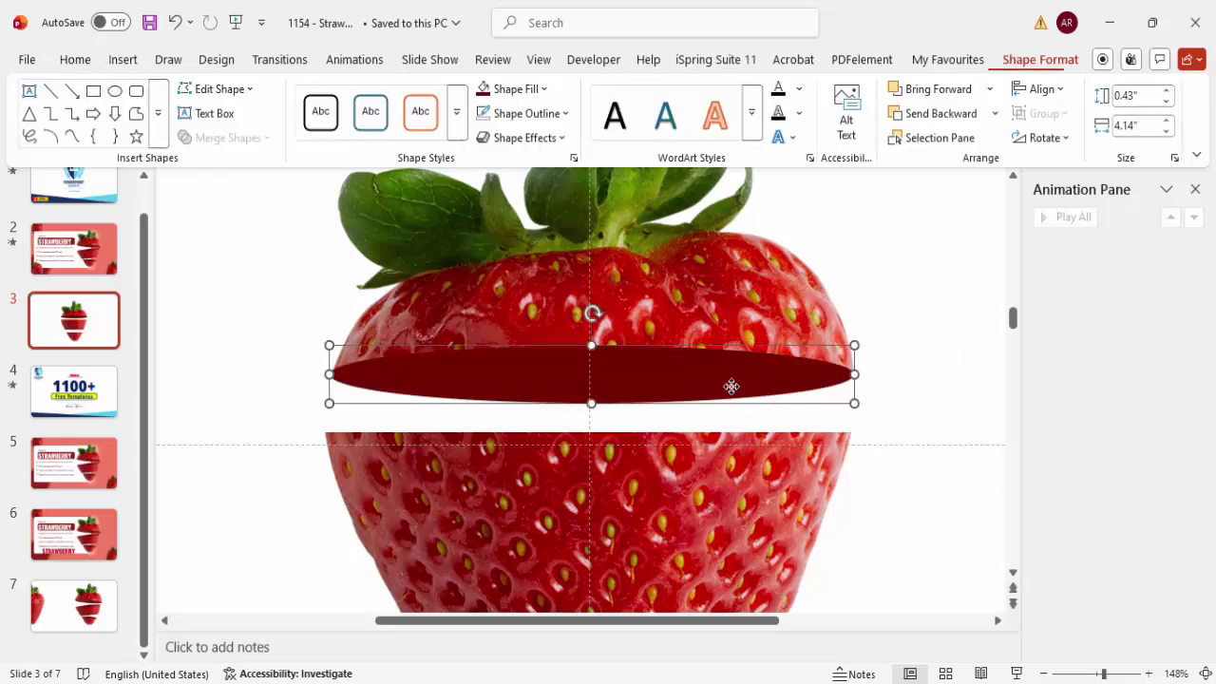
{"action": "left_click_drag", "start_coordinate": [728, 389], "coordinate": [590, 443]}
{"action": "scroll", "coordinate": [867, 448], "scroll_direction": "down", "scroll_amount": 1}
{"action": "key", "text": "ctrl+d"}
{"action": "scroll", "coordinate": [794, 471], "scroll_direction": "down", "scroll_amount": 3}
{"action": "left_click_drag", "start_coordinate": [662, 460], "coordinate": [755, 562]}
- Narrow the bottom oval to 0.32" by 2.56" and fit the slide to the window
{"action": "scroll", "coordinate": [671, 481], "scroll_direction": "down", "scroll_amount": 1}
{"action": "left_click_drag", "start_coordinate": [962, 563], "coordinate": [758, 562]}
{"action": "left_click_drag", "start_coordinate": [595, 539], "coordinate": [595, 546]}
{"action": "left_click", "coordinate": [834, 551]}
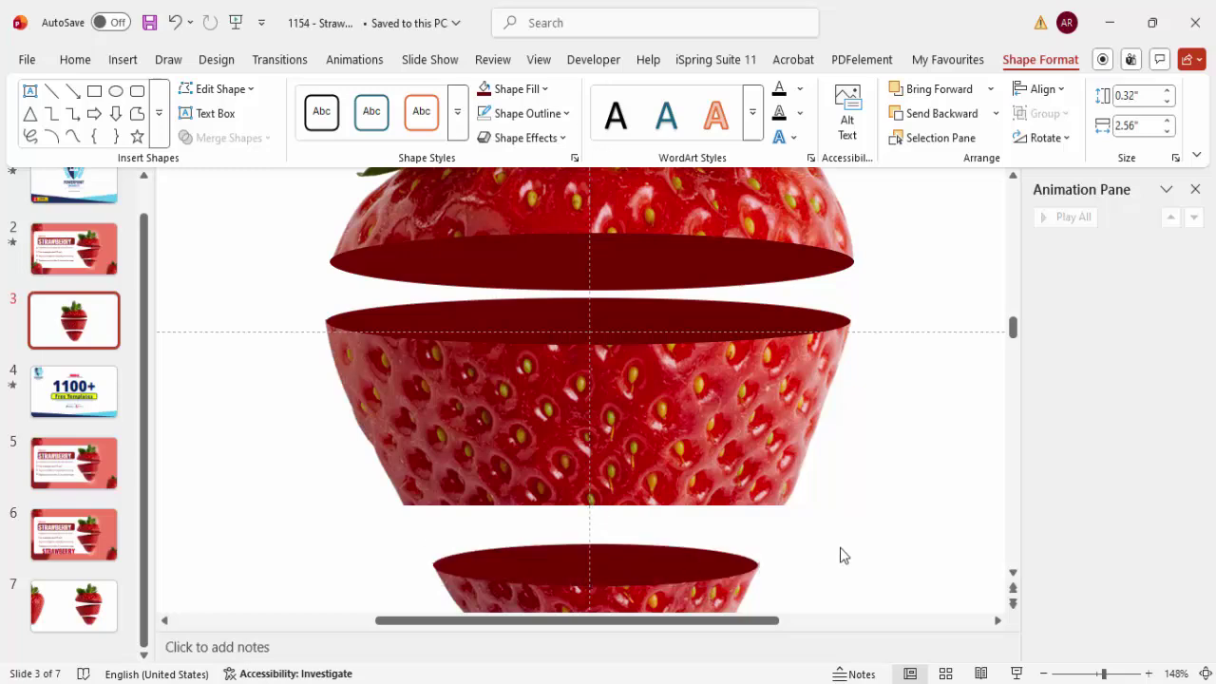
{"action": "left_click", "coordinate": [1205, 673]}
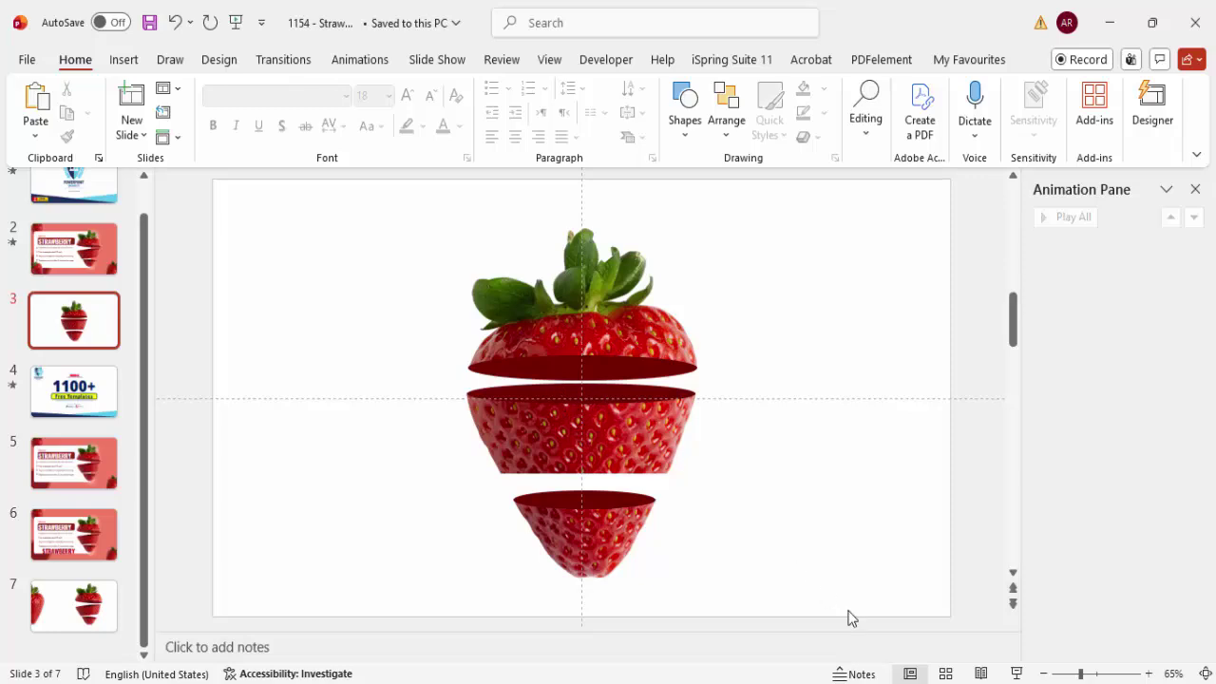
- Zoom to 91% and draw an oval on the middle slice's cut face
{"action": "left_click_drag", "start_coordinate": [1083, 674], "coordinate": [1093, 674]}
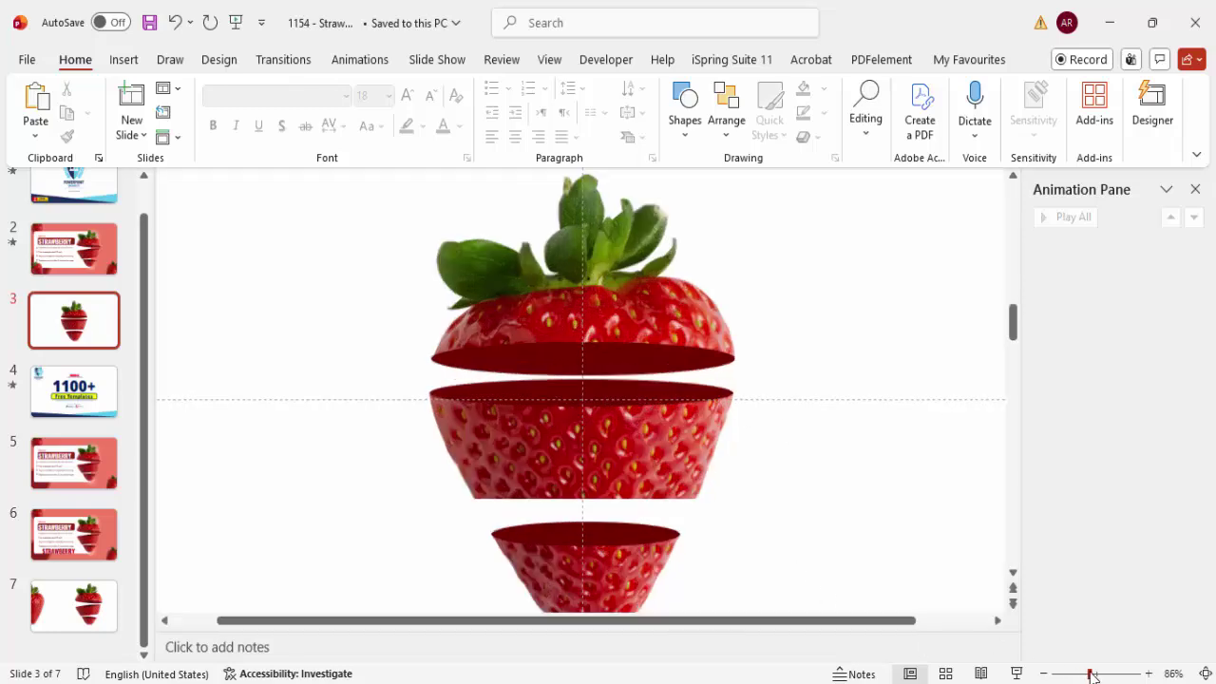
{"action": "left_click", "coordinate": [124, 60]}
{"action": "left_click", "coordinate": [362, 114]}
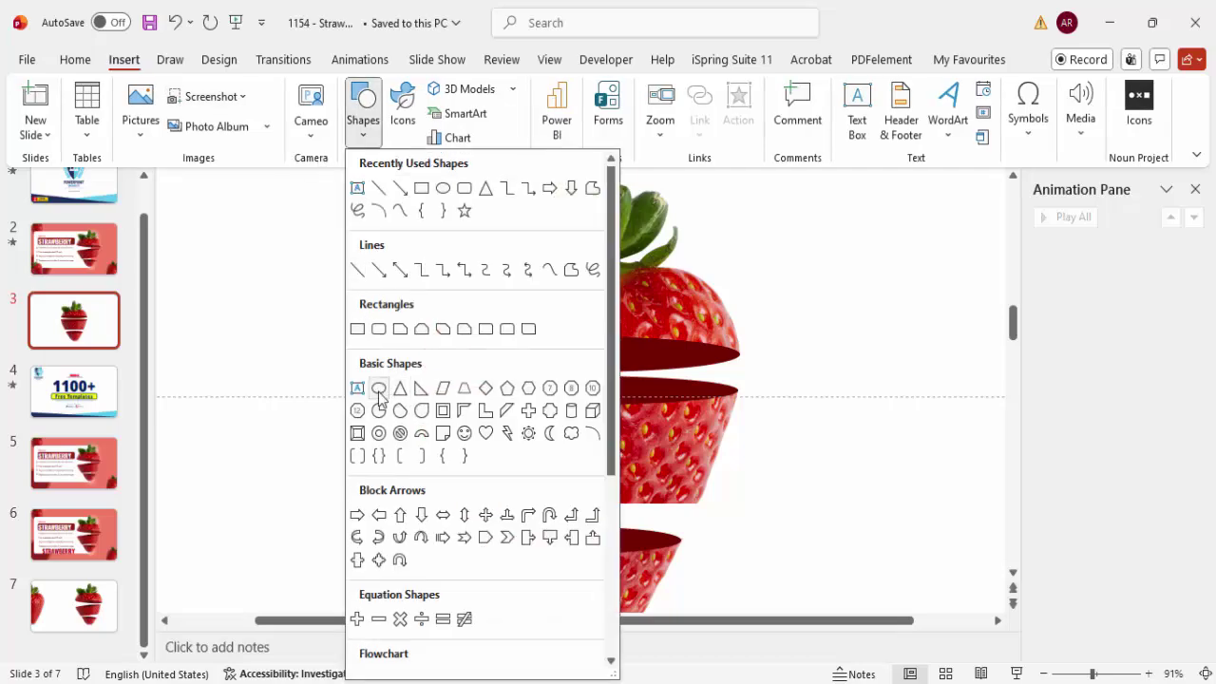
{"action": "left_click", "coordinate": [380, 390]}
{"action": "left_click_drag", "start_coordinate": [504, 385], "coordinate": [679, 424]}
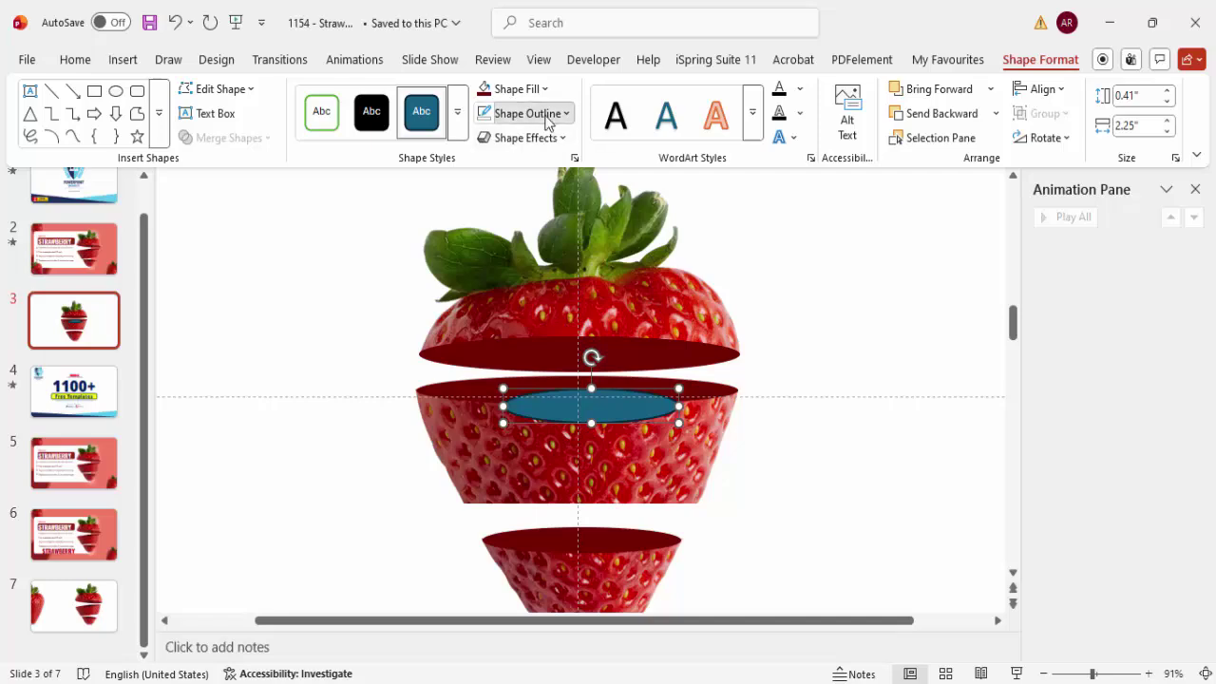
- Give the oval no outline and a black fill, then open Format Shape
{"action": "left_click", "coordinate": [548, 114]}
{"action": "left_click", "coordinate": [544, 502]}
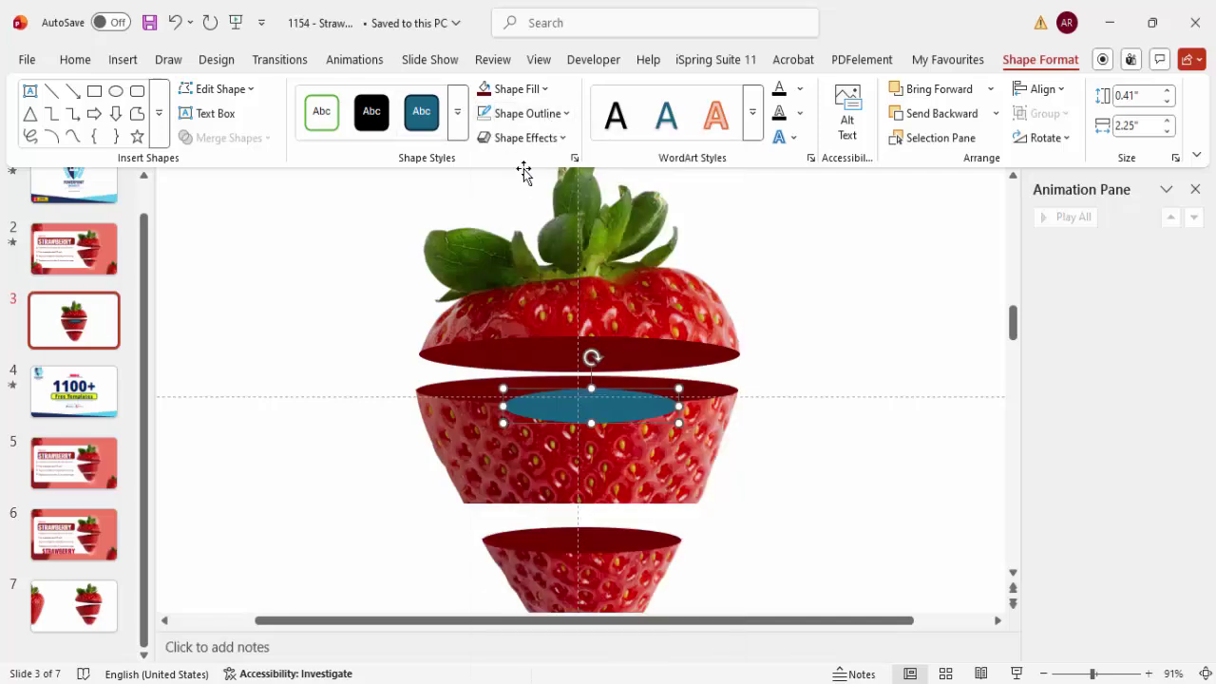
{"action": "left_click", "coordinate": [513, 89]}
{"action": "left_click", "coordinate": [509, 183]}
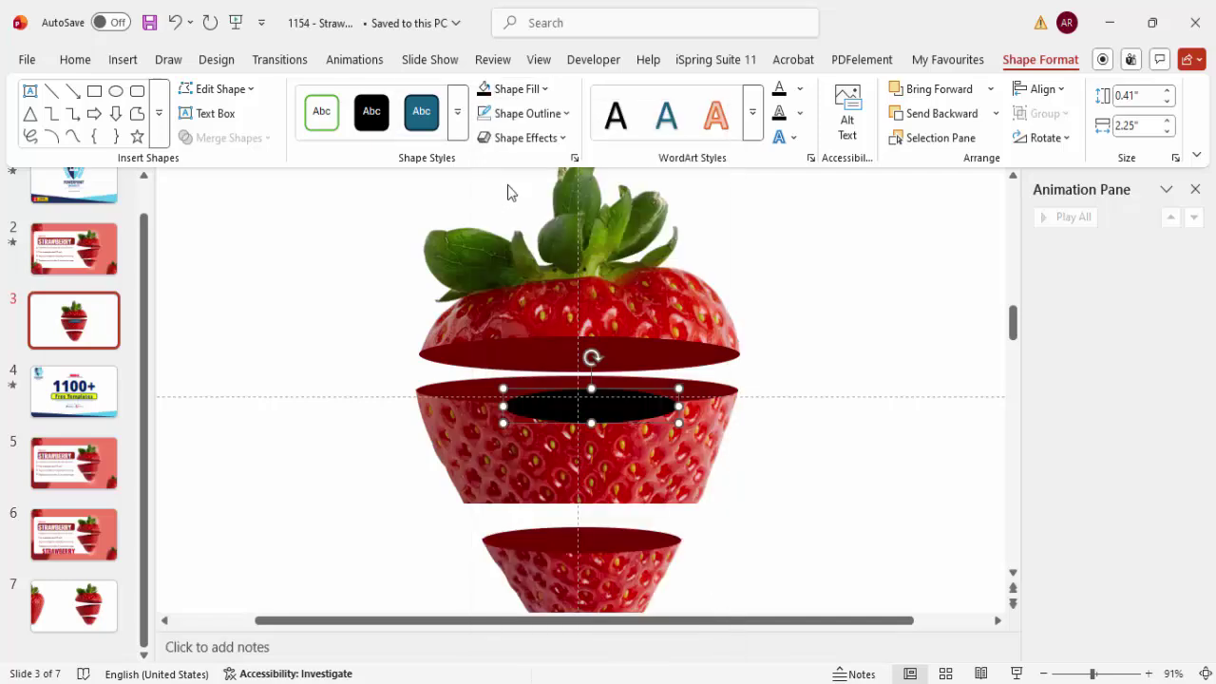
{"action": "right_click", "coordinate": [582, 407]}
{"action": "left_click", "coordinate": [654, 635]}
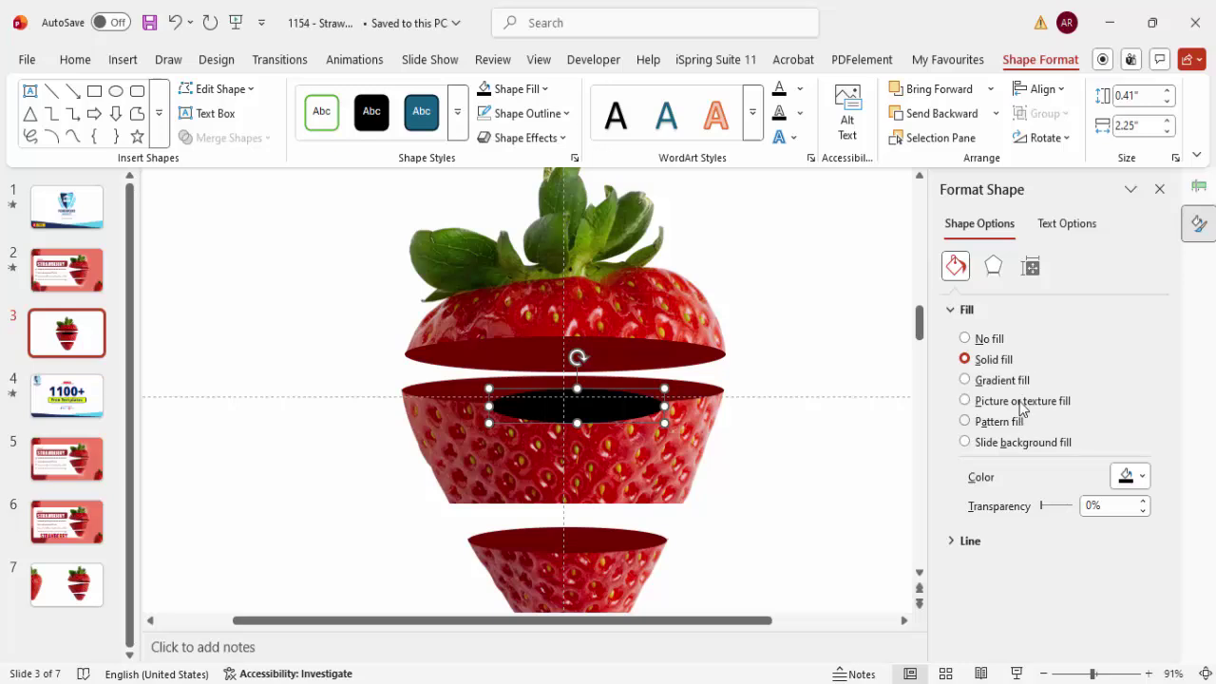
- Set the black oval's Soft Edges to 13 pt and place it on a cut face
{"action": "left_click", "coordinate": [999, 275]}
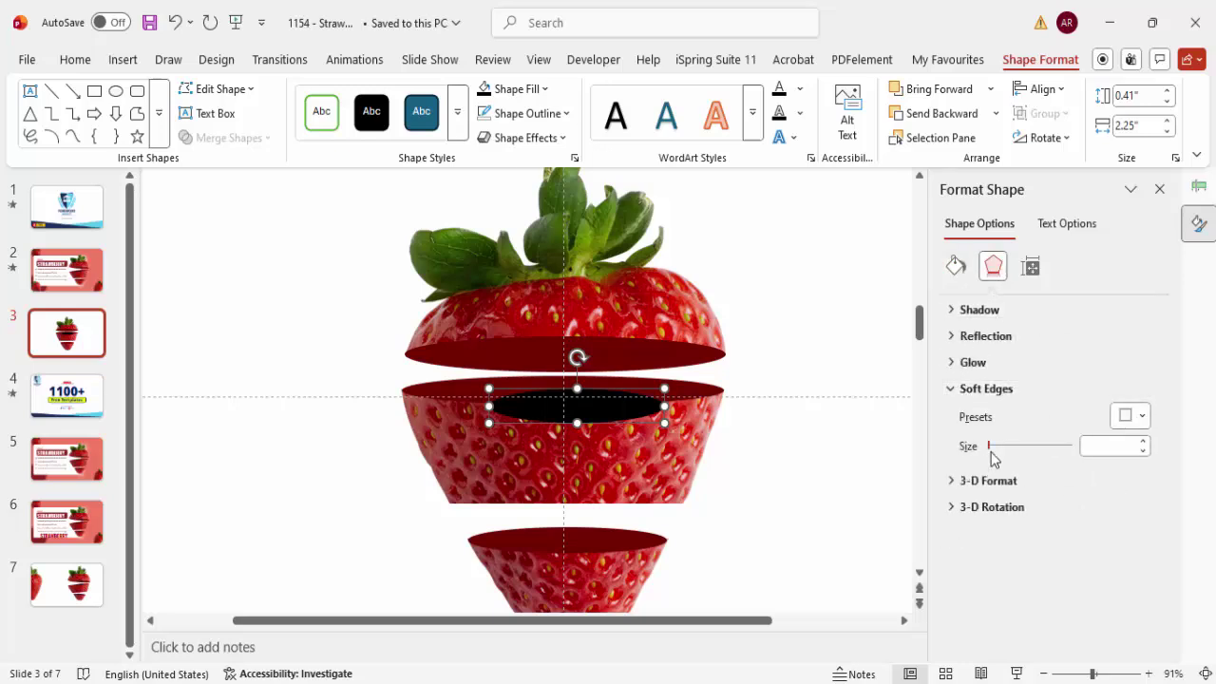
{"action": "left_click_drag", "start_coordinate": [989, 447], "coordinate": [999, 446]}
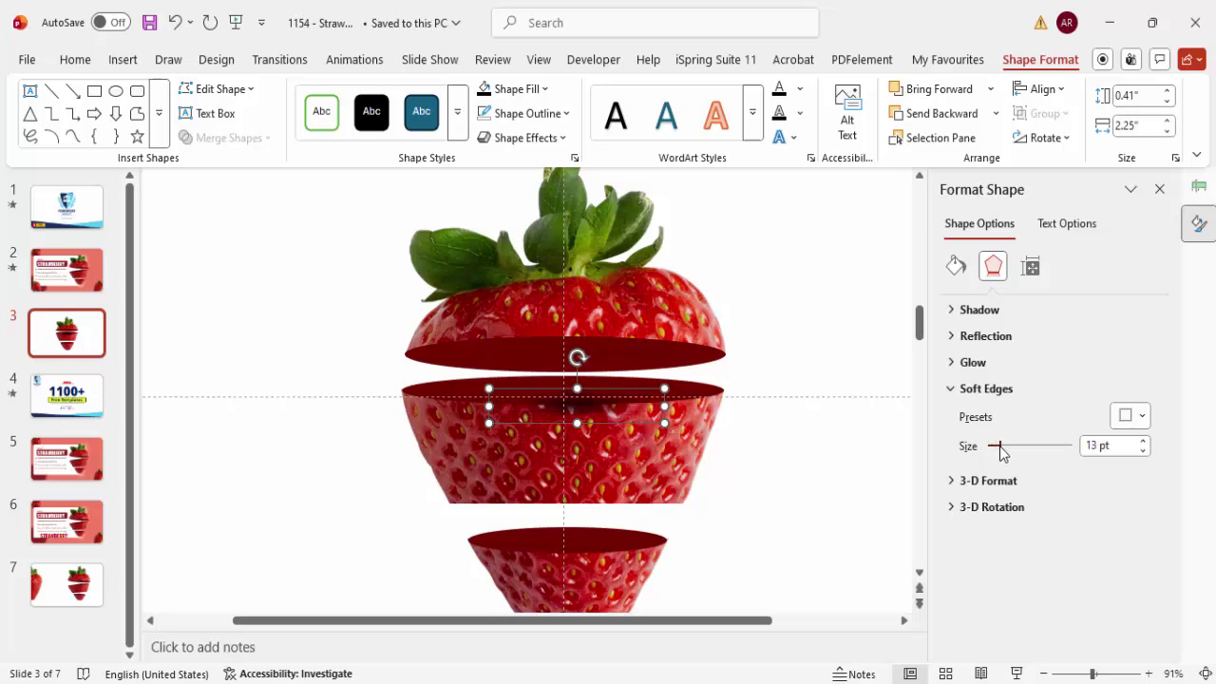
{"action": "left_click_drag", "start_coordinate": [1090, 674], "coordinate": [1107, 674]}
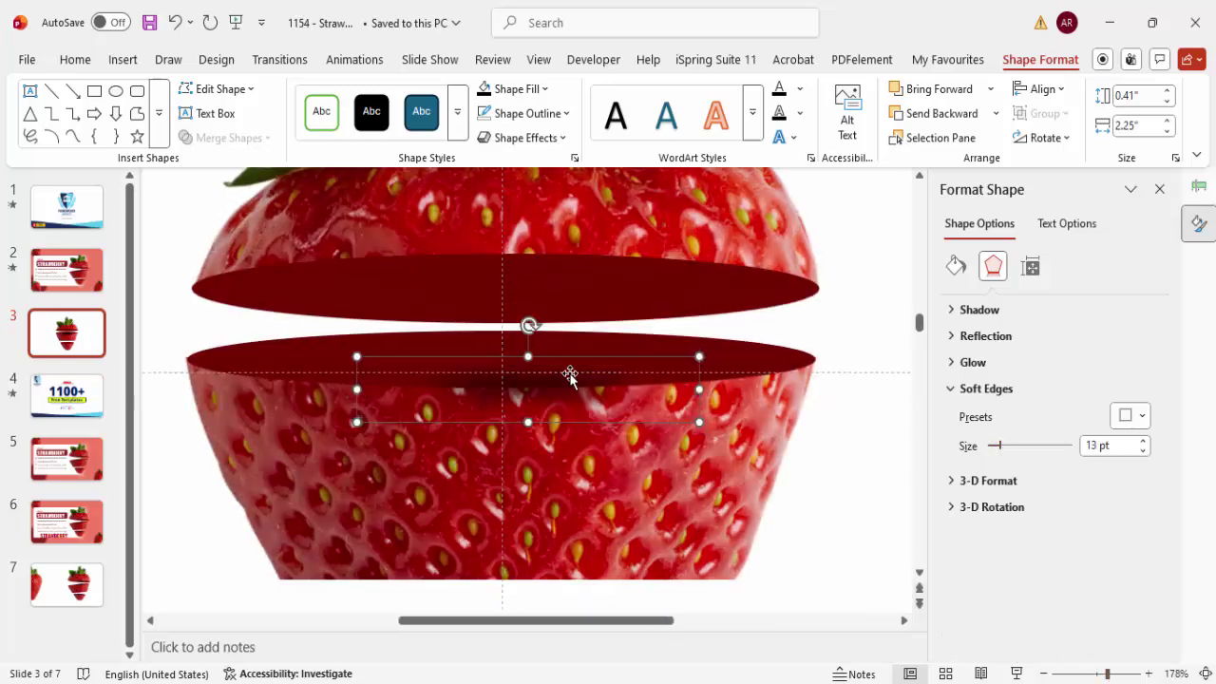
{"action": "left_click_drag", "start_coordinate": [551, 355], "coordinate": [536, 586]}
{"action": "scroll", "coordinate": [556, 456], "scroll_direction": "down", "scroll_amount": 1}
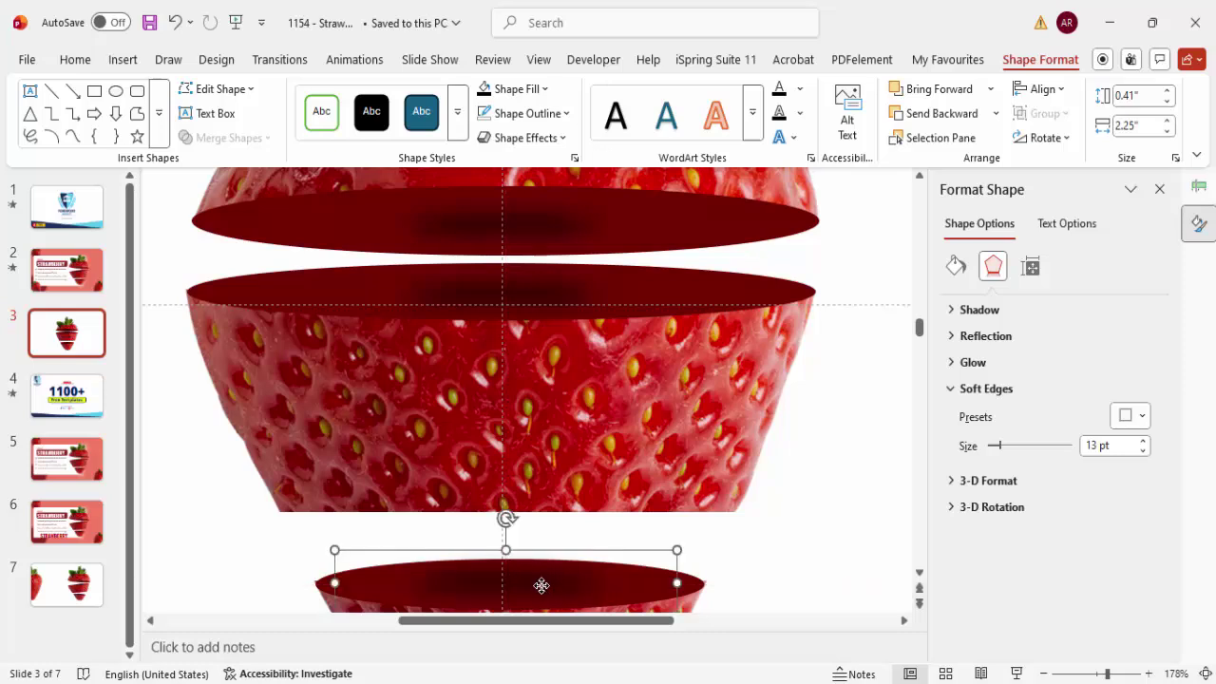
- Select the top slice with its ovals, test a move, and undo it
{"action": "left_click", "coordinate": [1205, 674]}
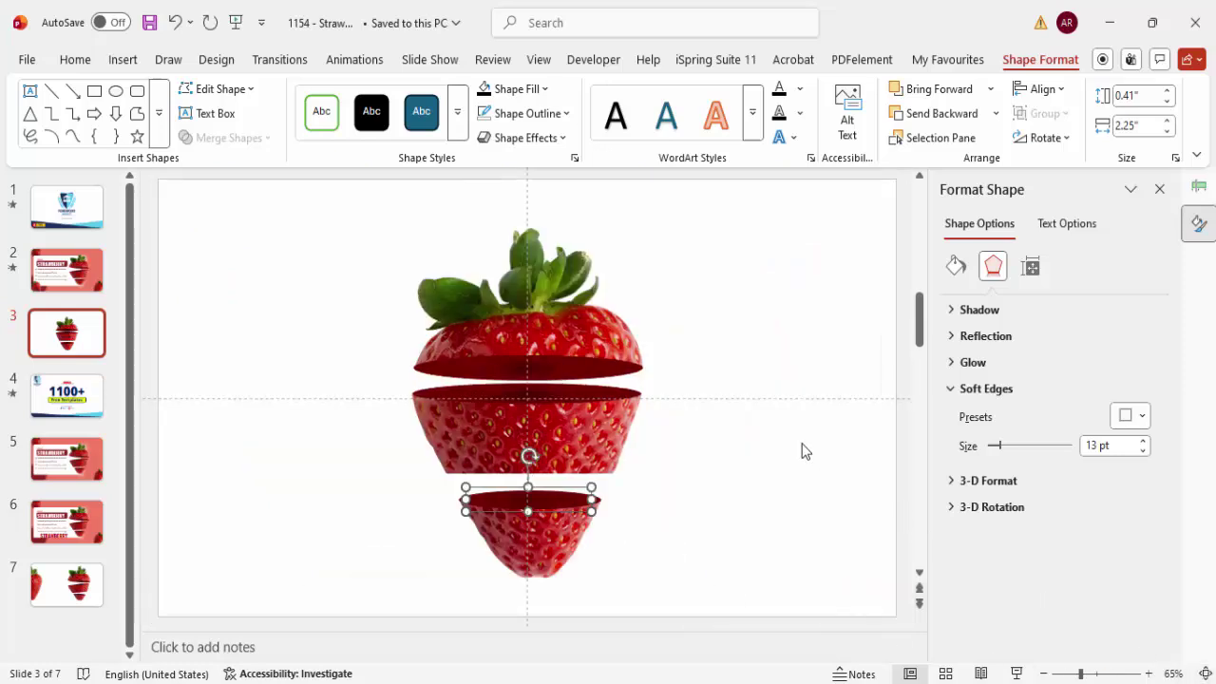
{"action": "left_click", "coordinate": [814, 466]}
{"action": "left_click_drag", "start_coordinate": [299, 216], "coordinate": [811, 389]}
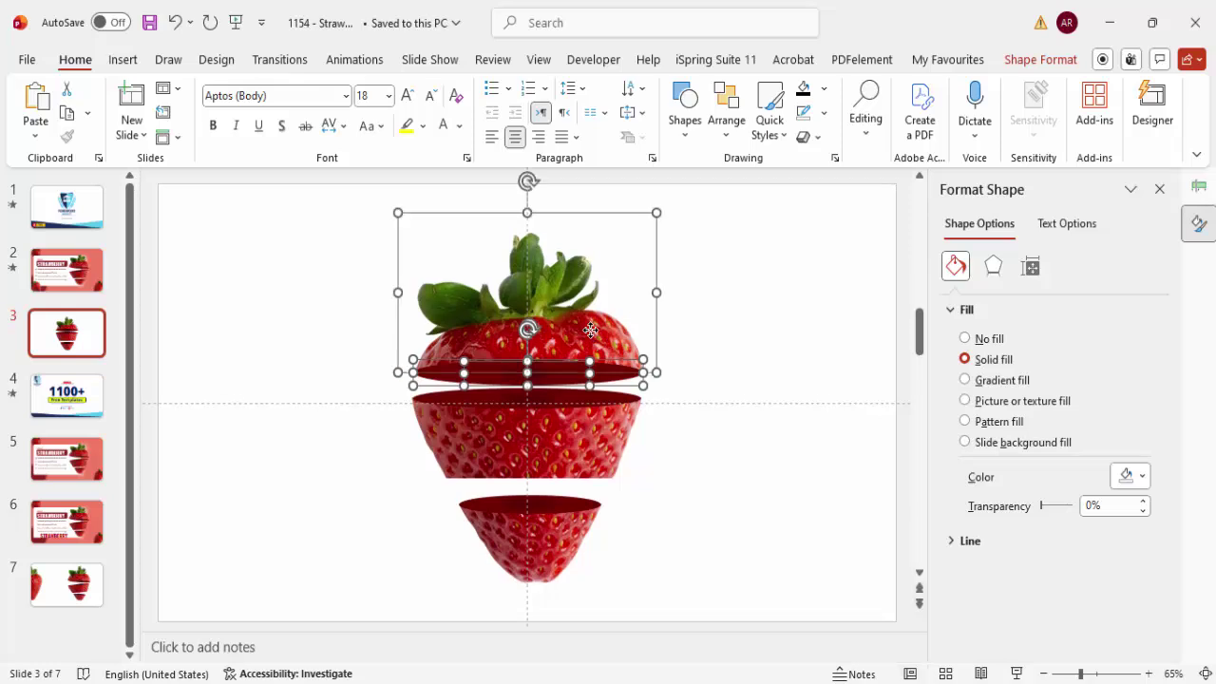
{"action": "left_click", "coordinate": [609, 333], "text": "shift"}
{"action": "left_click_drag", "start_coordinate": [609, 332], "coordinate": [725, 321]}
{"action": "key", "text": "ctrl+z"}
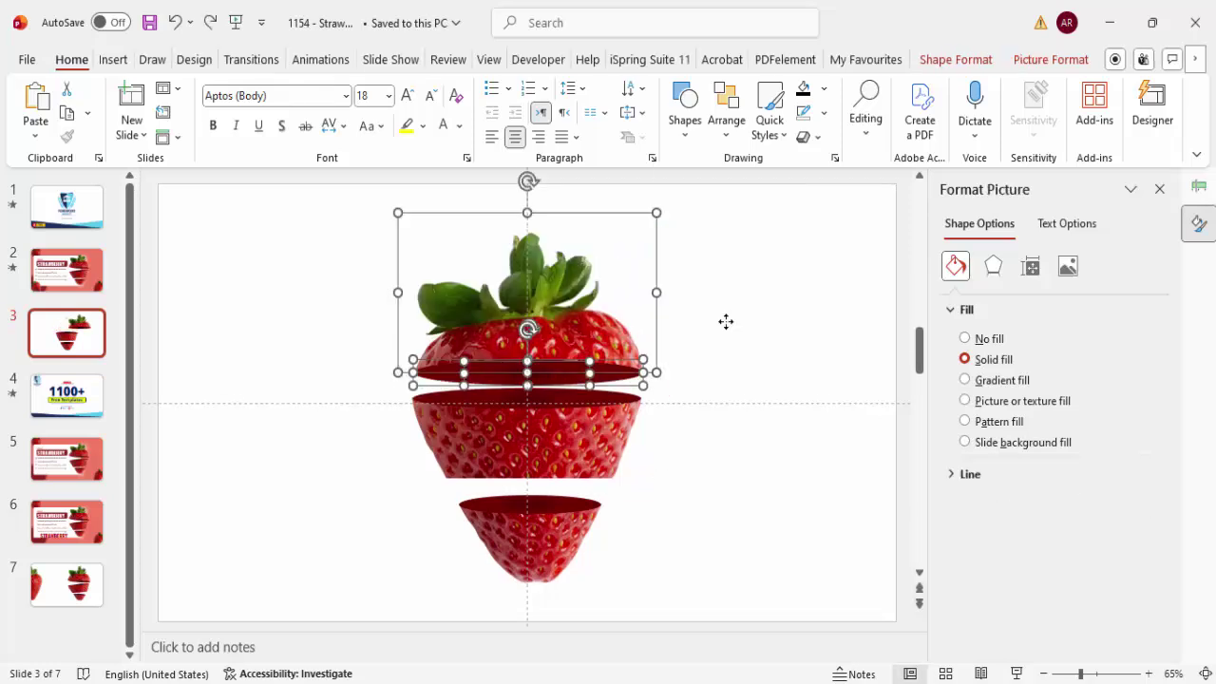
- Select the middle and bottom slices, test moving the middle one, and undo it
{"action": "left_click", "coordinate": [322, 390]}
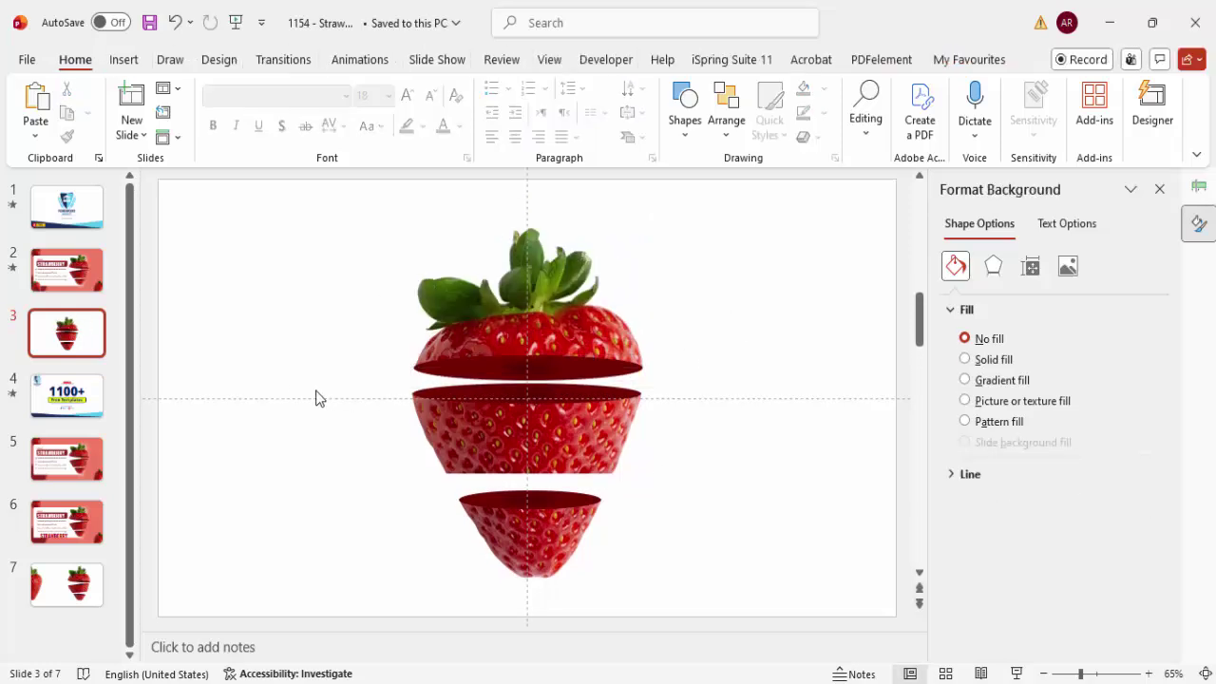
{"action": "left_click_drag", "start_coordinate": [290, 370], "coordinate": [797, 501]}
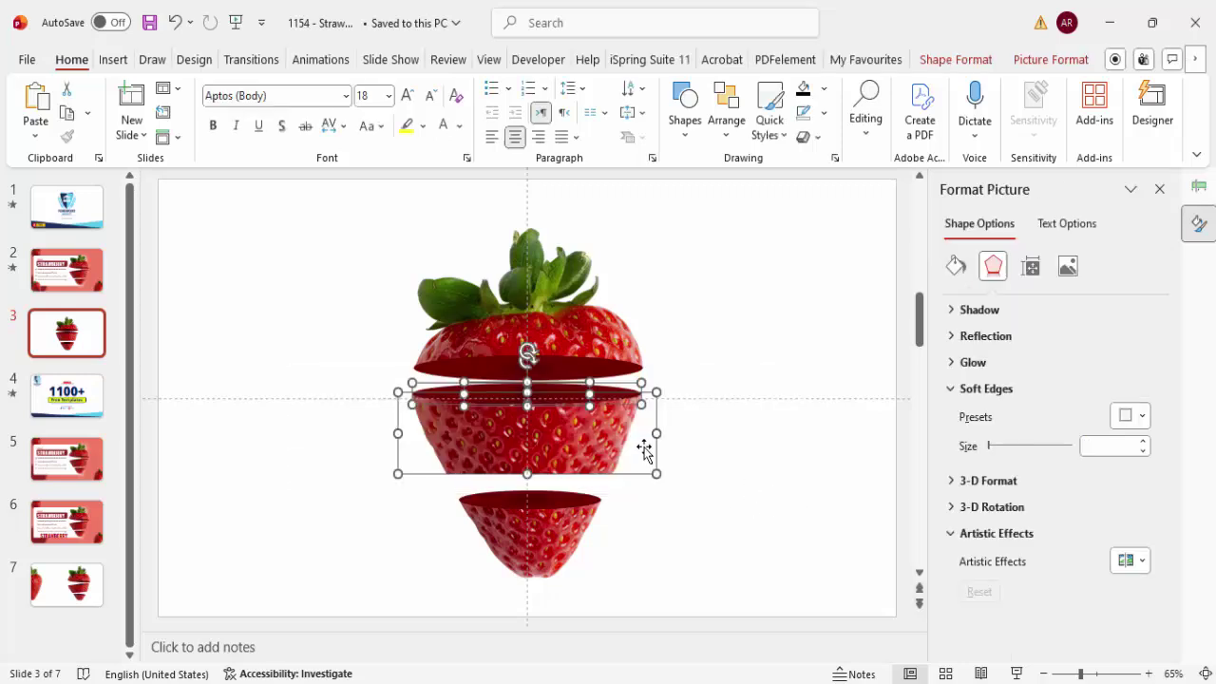
{"action": "left_click_drag", "start_coordinate": [333, 480], "coordinate": [771, 628]}
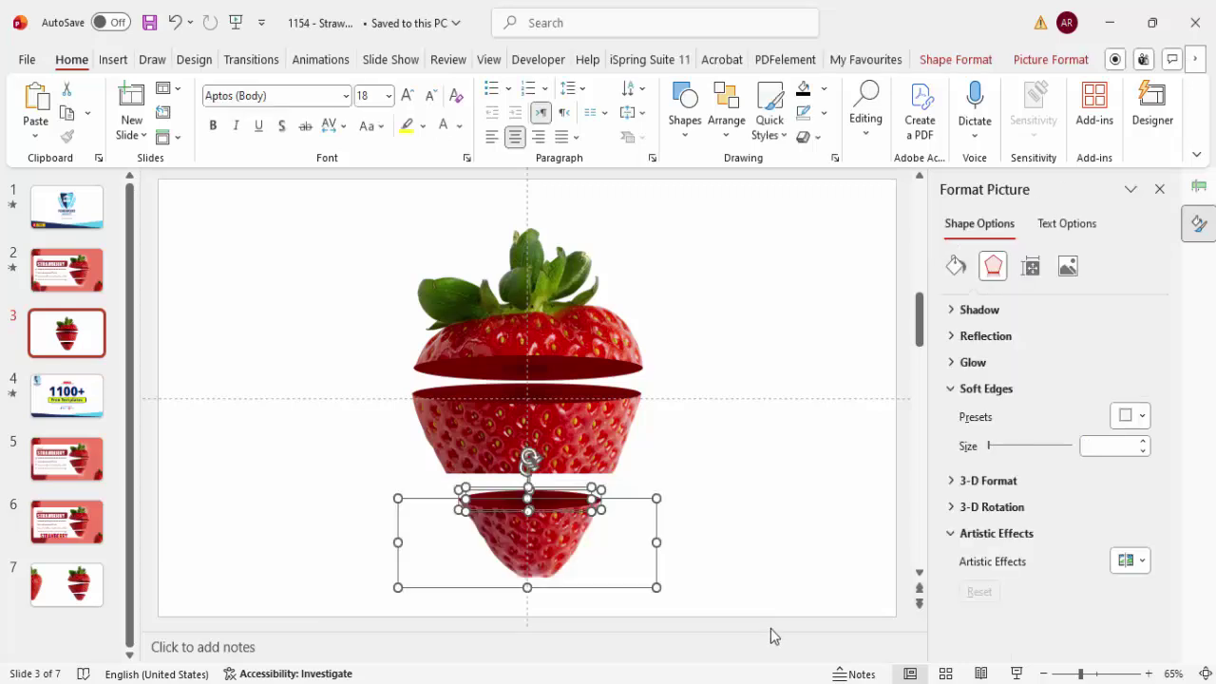
{"action": "left_click", "coordinate": [748, 513]}
{"action": "left_click_drag", "start_coordinate": [538, 434], "coordinate": [702, 436]}
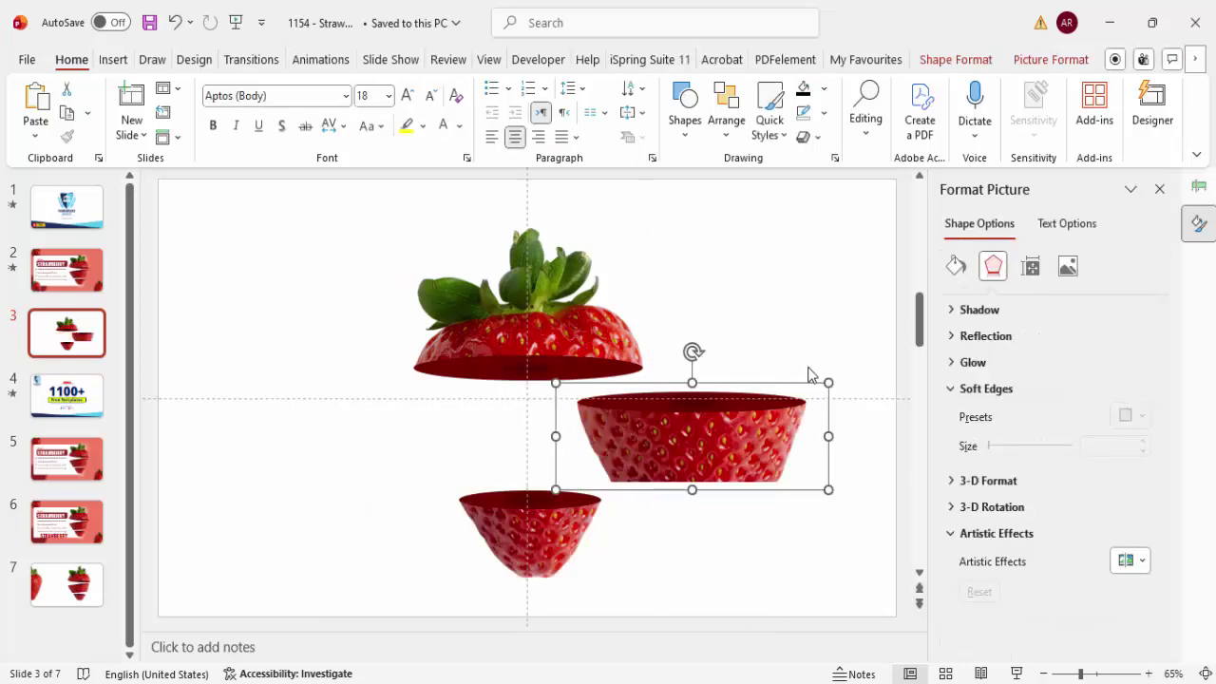
{"action": "key", "text": "ctrl+z"}
{"action": "left_click", "coordinate": [654, 332]}
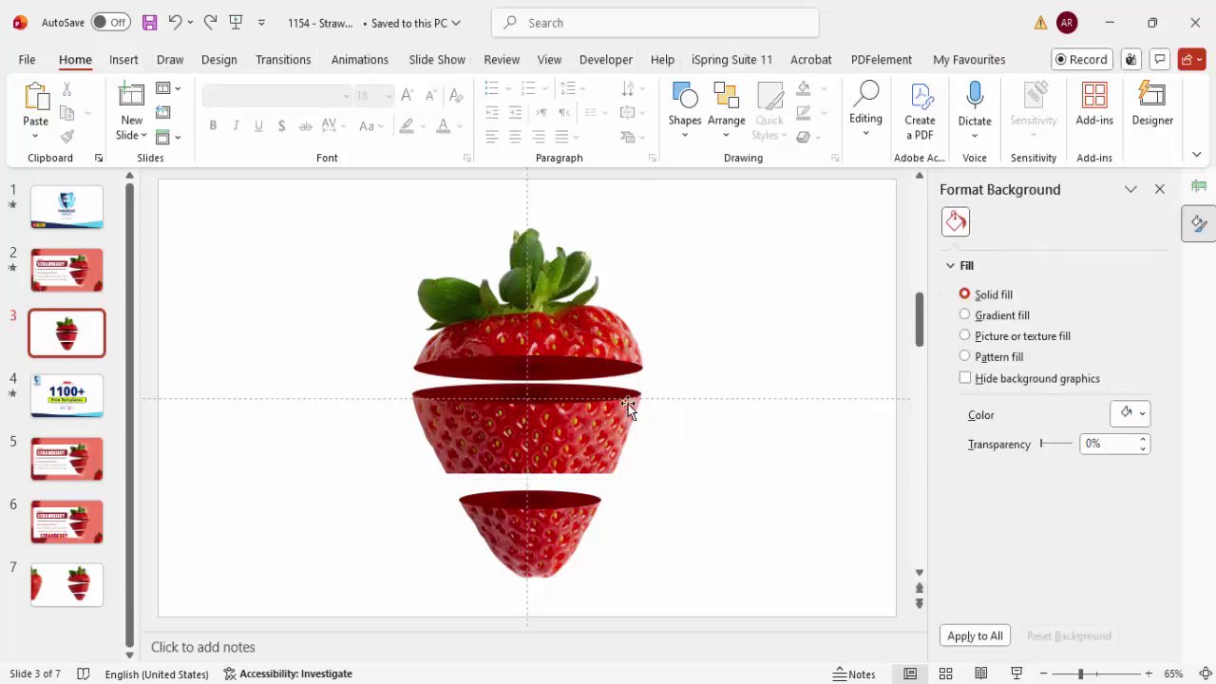
- Tilt the top, middle and bottom slices slightly with their rotation handles
{"action": "left_click", "coordinate": [539, 315]}
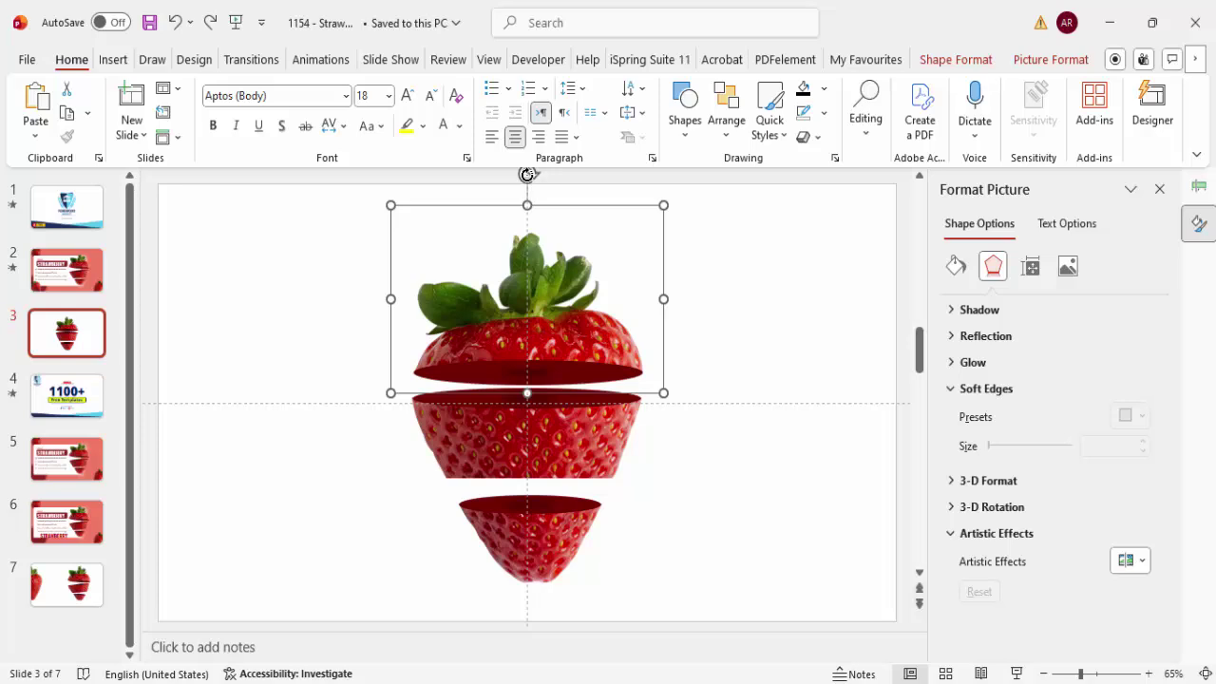
{"action": "left_click_drag", "start_coordinate": [527, 175], "coordinate": [535, 175]}
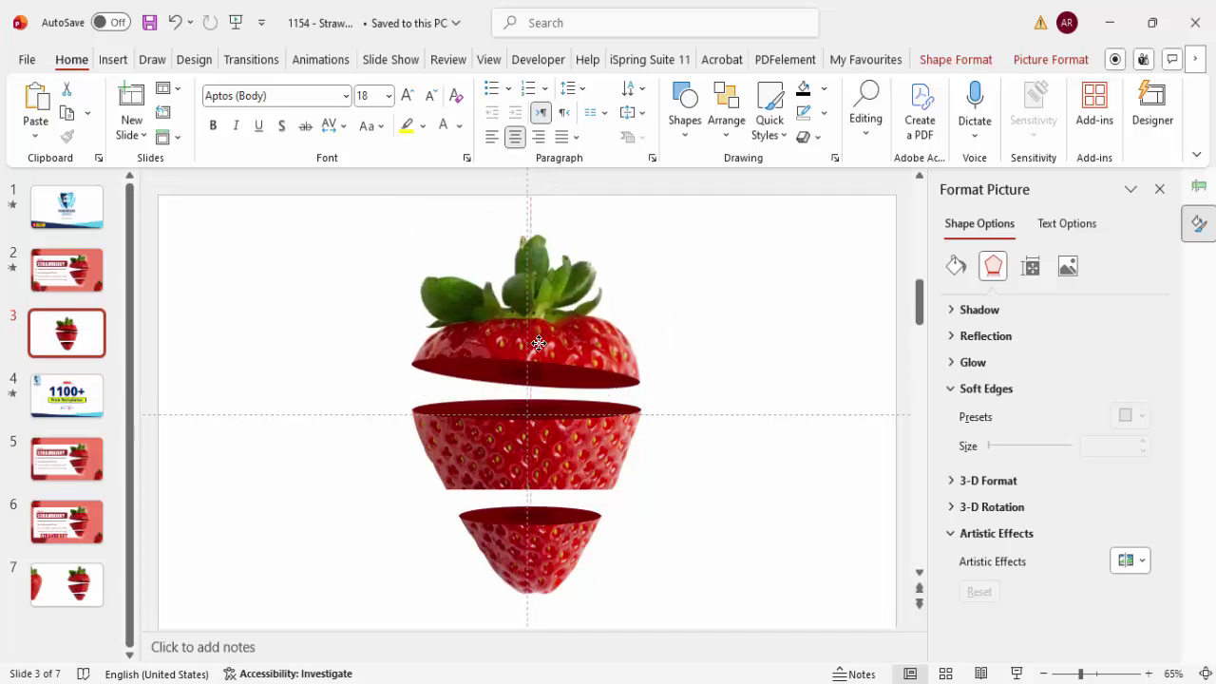
{"action": "left_click", "coordinate": [502, 444]}
{"action": "left_click_drag", "start_coordinate": [527, 342], "coordinate": [521, 344]}
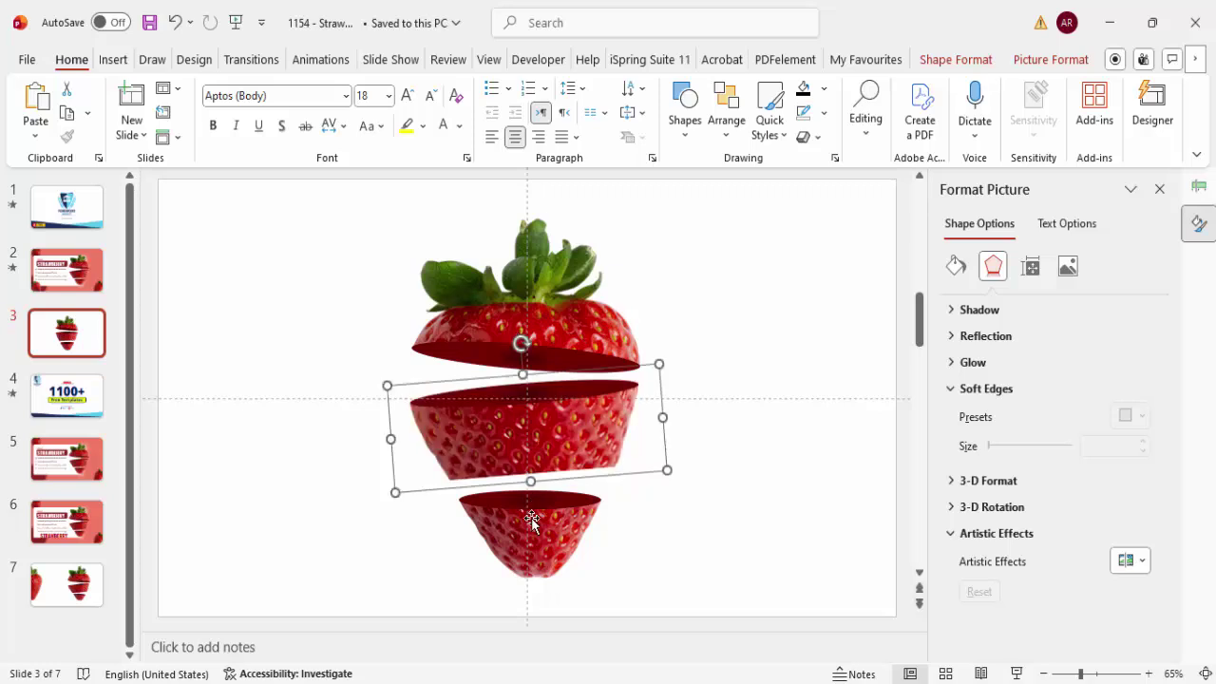
{"action": "left_click", "coordinate": [532, 508]}
{"action": "left_click_drag", "start_coordinate": [526, 448], "coordinate": [537, 449]}
- Group all slices and ovals into one and move the group to the slide's right side
{"action": "left_click", "coordinate": [765, 457]}
{"action": "left_click_drag", "start_coordinate": [275, 223], "coordinate": [722, 607]}
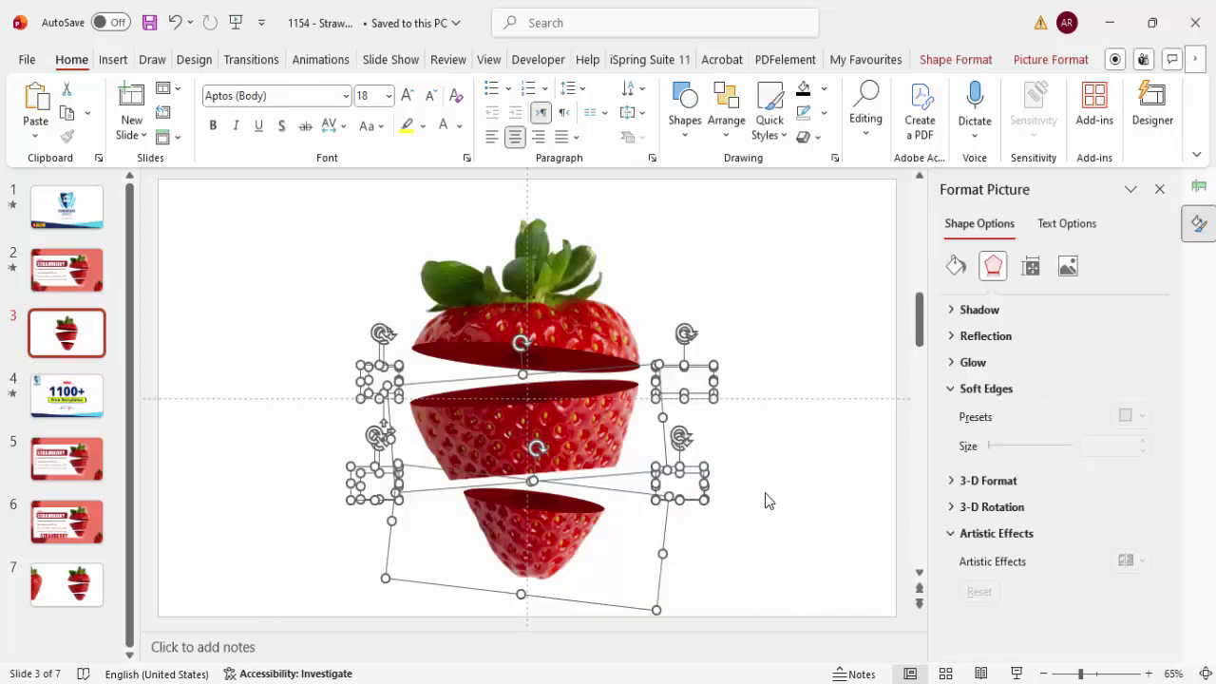
{"action": "key", "text": "ctrl+g"}
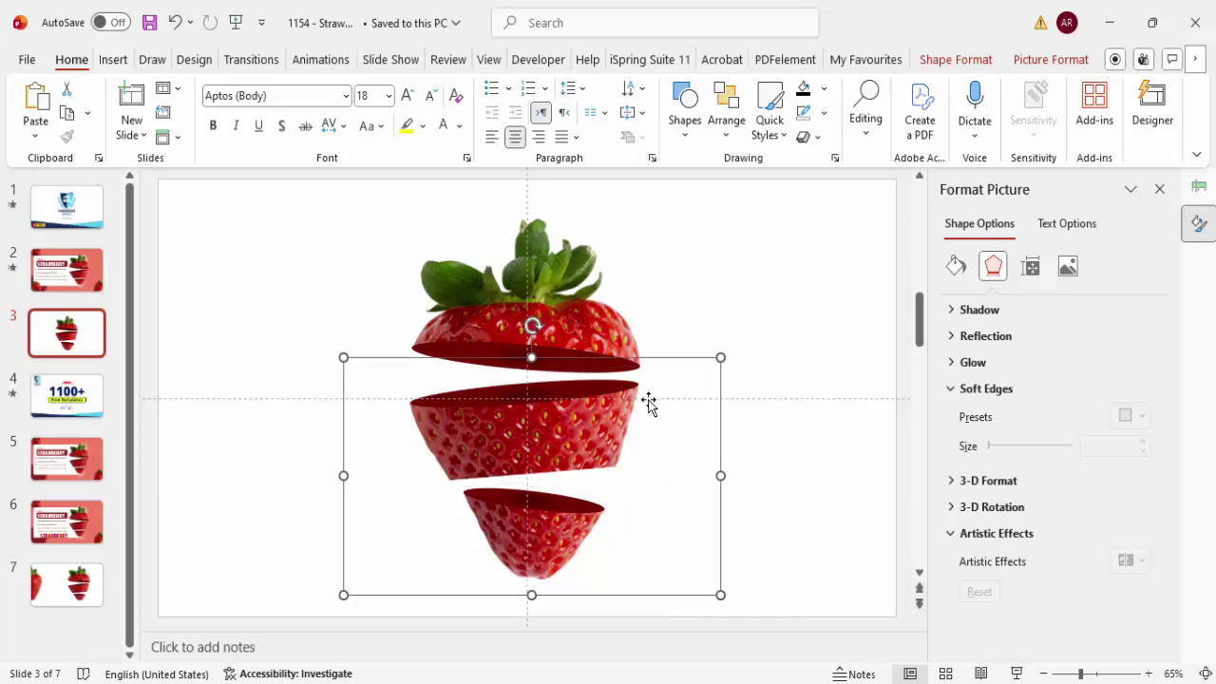
{"action": "left_click", "coordinate": [598, 352], "text": "shift"}
{"action": "key", "text": "ctrl+g"}
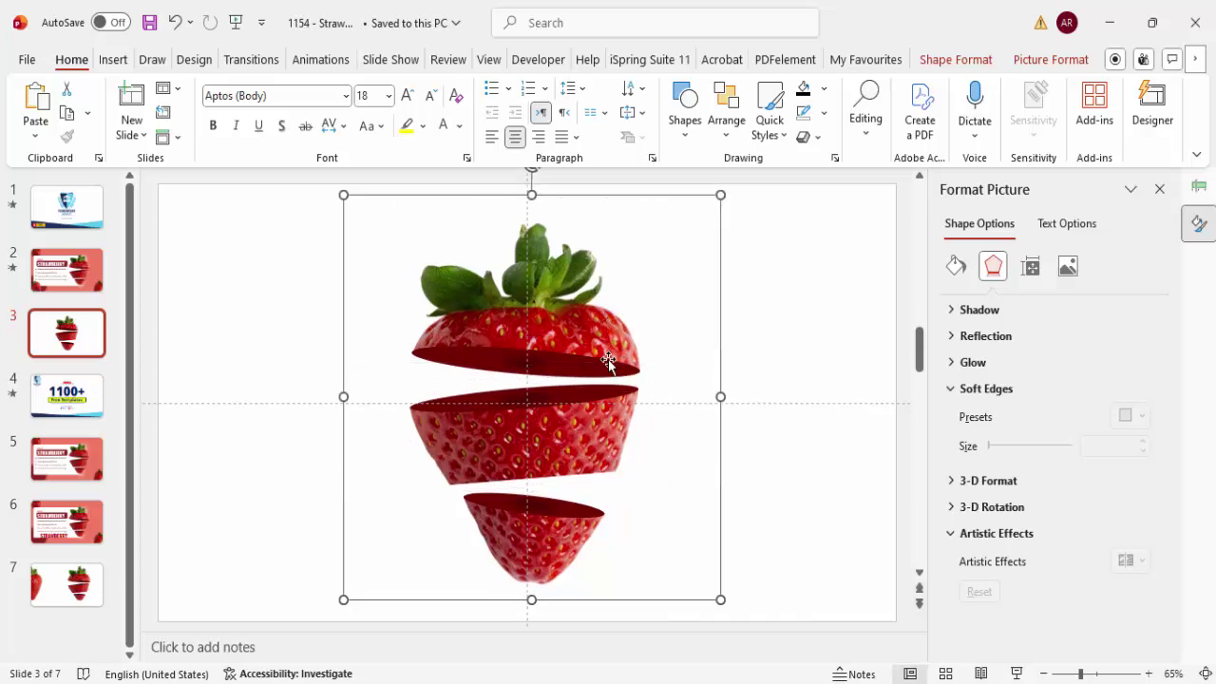
{"action": "left_click_drag", "start_coordinate": [579, 347], "coordinate": [751, 336]}
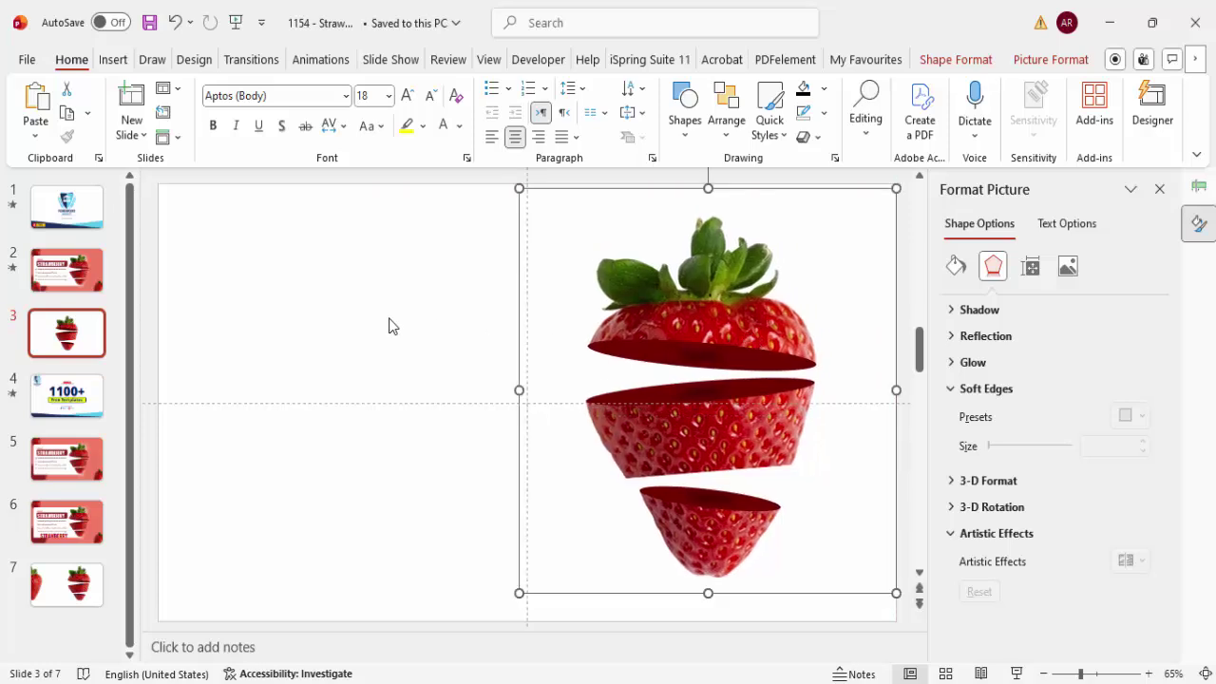
- Fill the slide background with the solid salmon colour from Recent Colors
{"action": "left_click", "coordinate": [389, 325]}
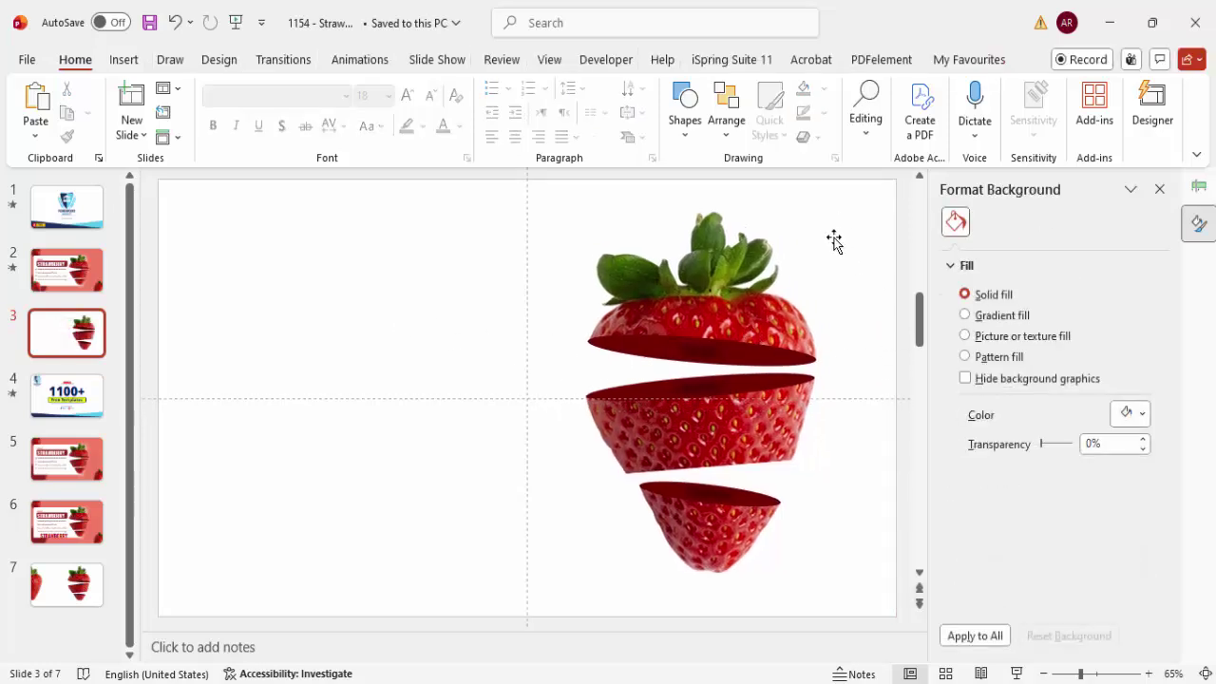
{"action": "left_click", "coordinate": [1144, 418]}
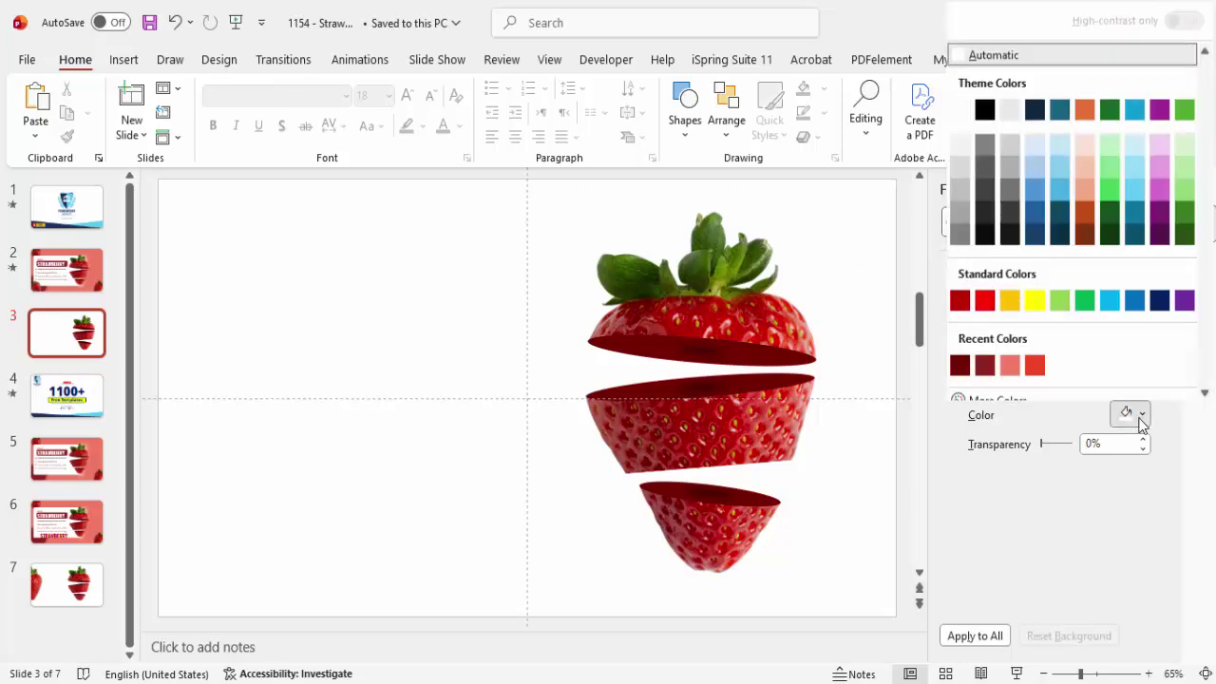
{"action": "left_click", "coordinate": [1012, 366]}
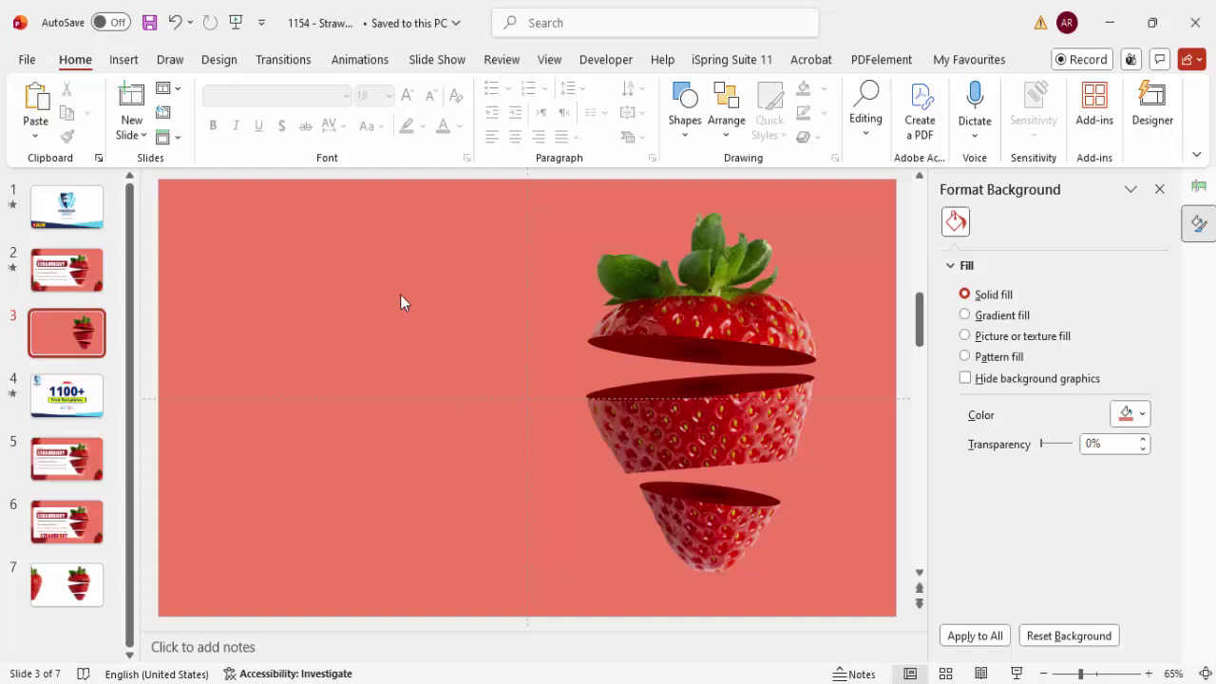
{"action": "left_click", "coordinate": [118, 61]}
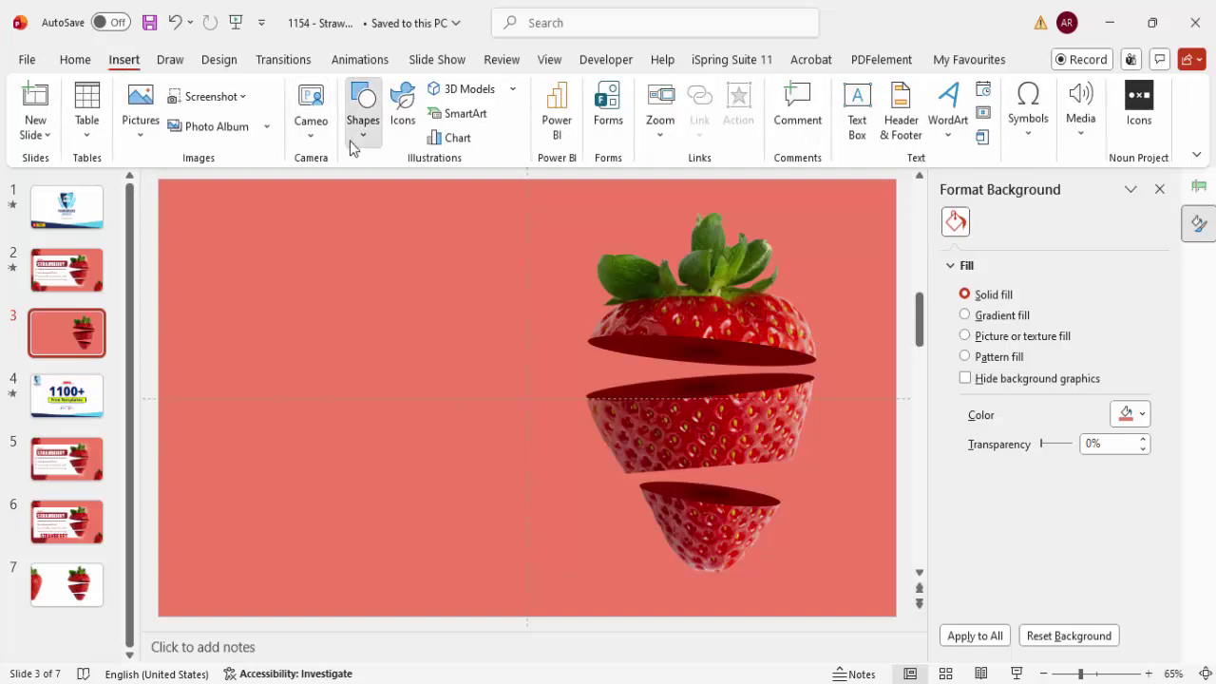
- Draw a large rounded rectangle across the slide's left area and adjust its corner roundness
{"action": "left_click", "coordinate": [359, 128]}
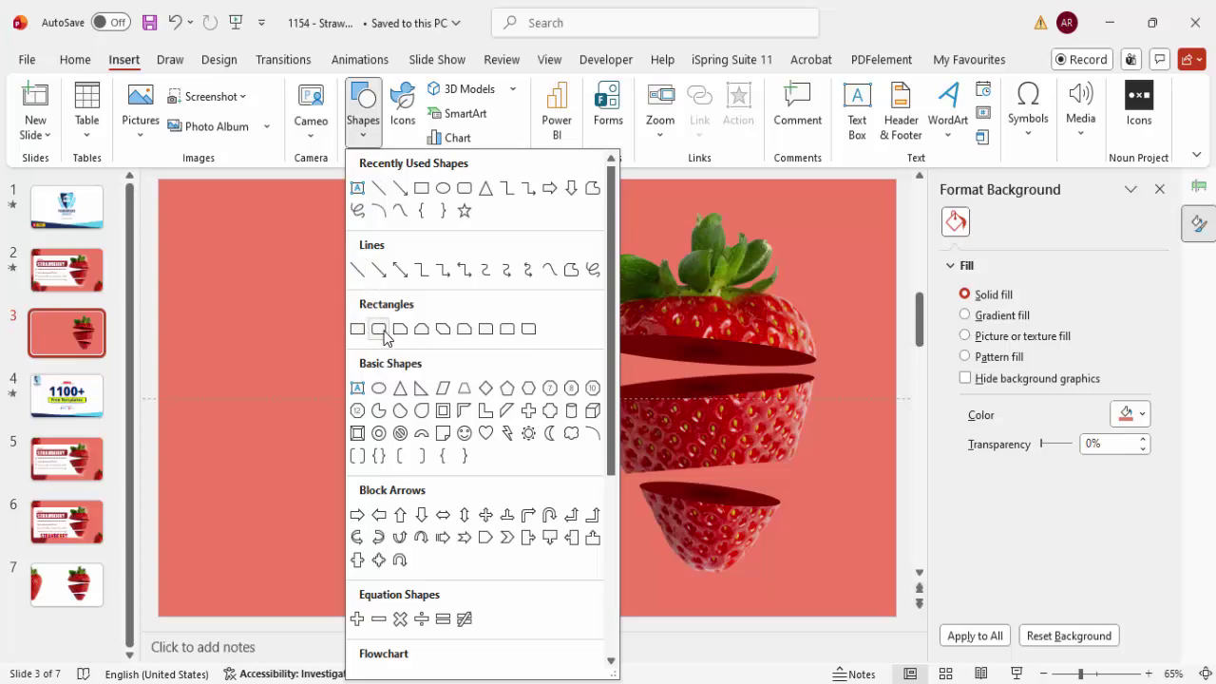
{"action": "left_click", "coordinate": [379, 330]}
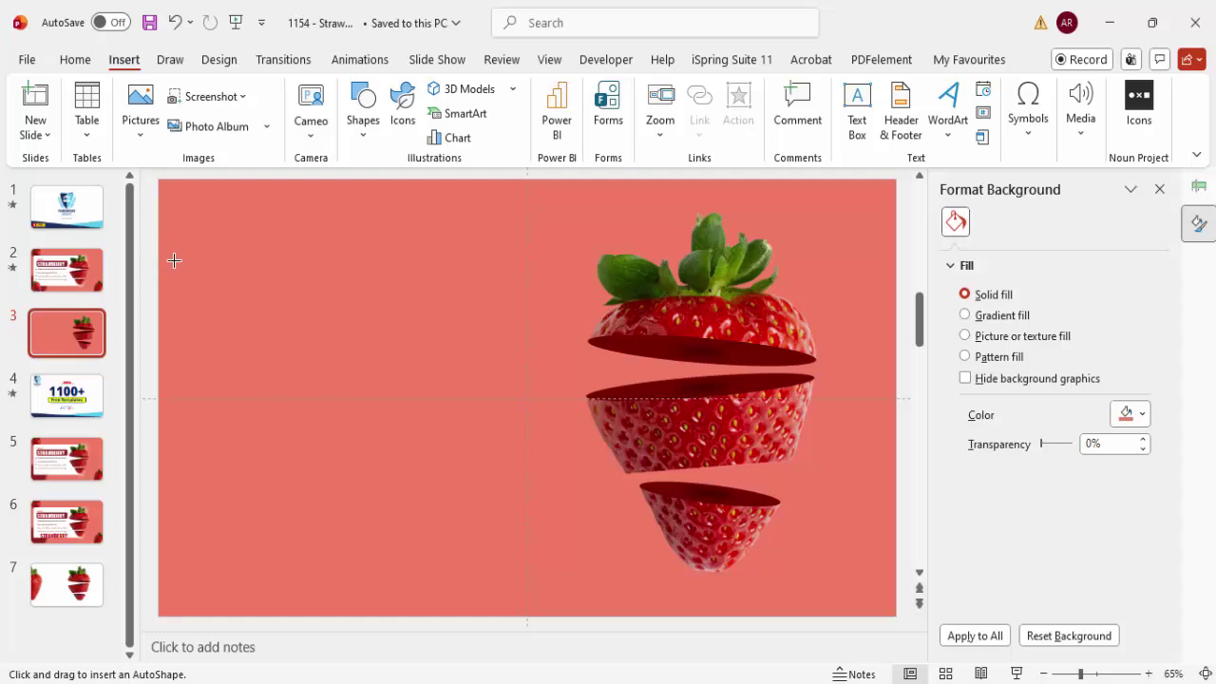
{"action": "left_click_drag", "start_coordinate": [171, 254], "coordinate": [716, 604]}
{"action": "left_click_drag", "start_coordinate": [225, 255], "coordinate": [191, 248]}
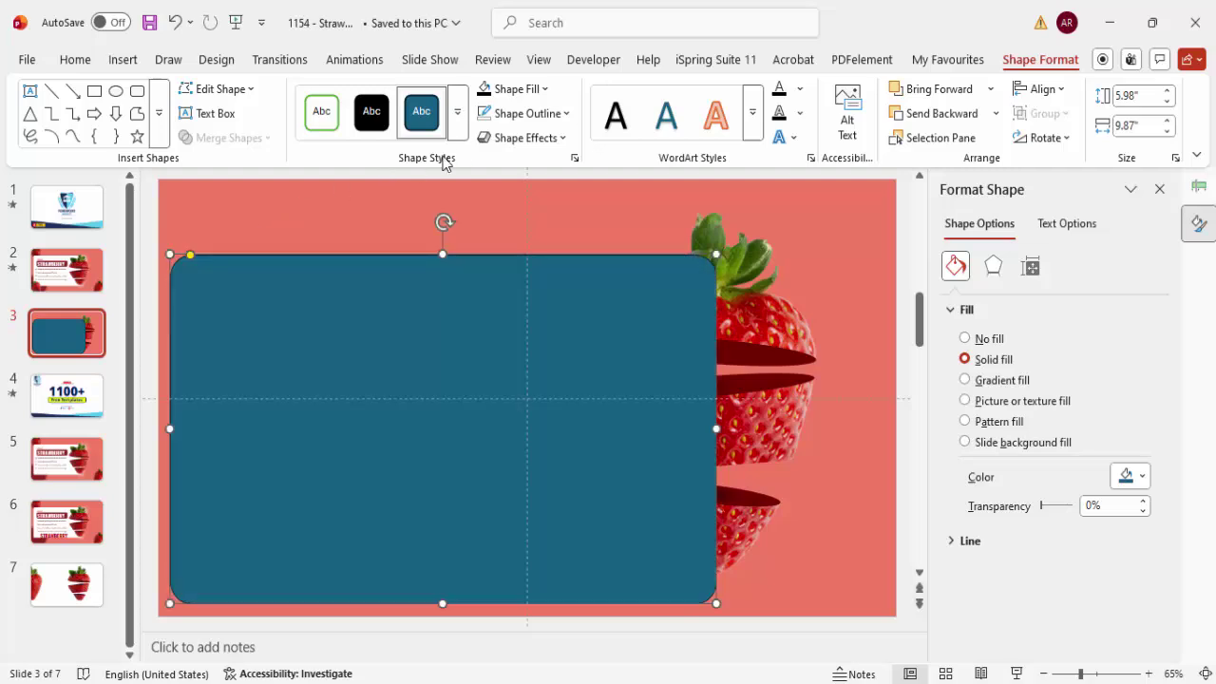
- Make the rounded rectangle white with no outline and send it behind the strawberry
{"action": "left_click", "coordinate": [532, 116]}
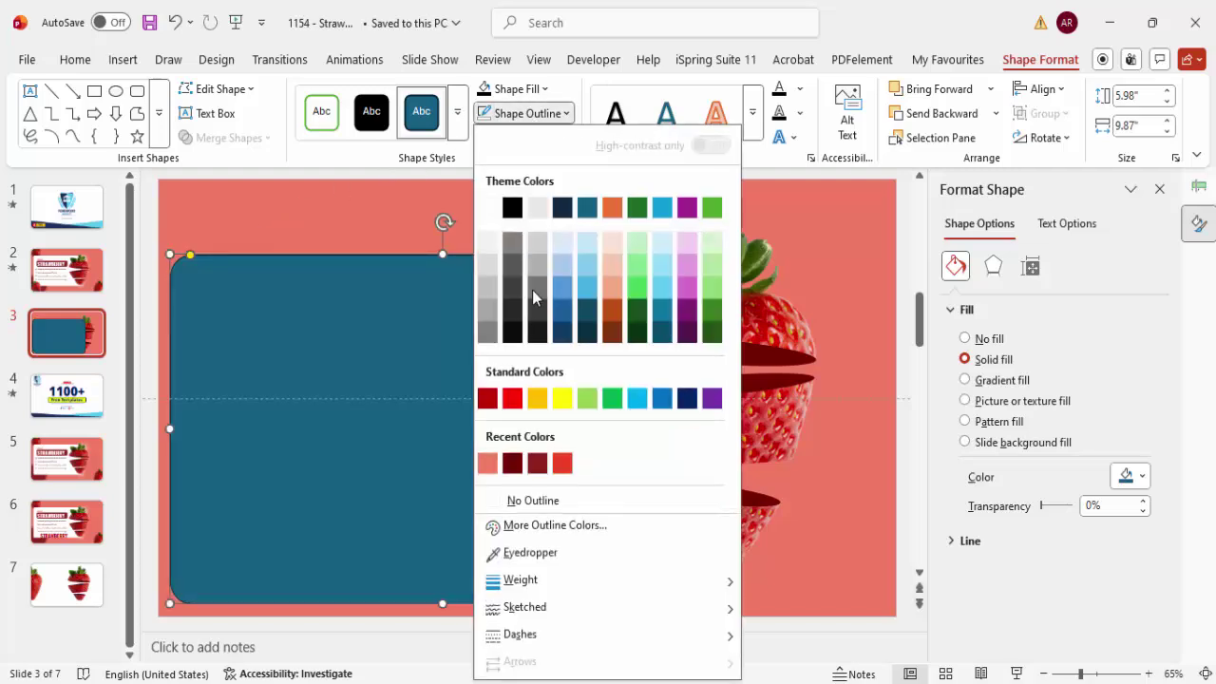
{"action": "left_click", "coordinate": [546, 501]}
{"action": "left_click", "coordinate": [524, 113]}
{"action": "left_click", "coordinate": [512, 88]}
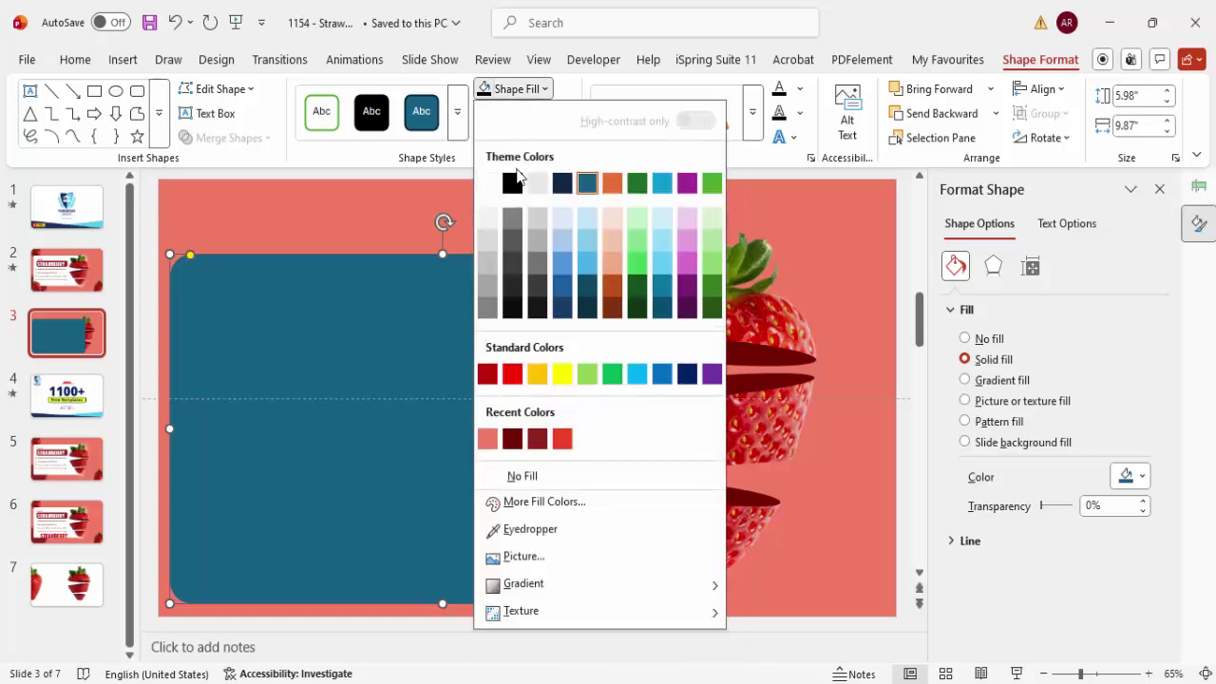
{"action": "left_click", "coordinate": [488, 183]}
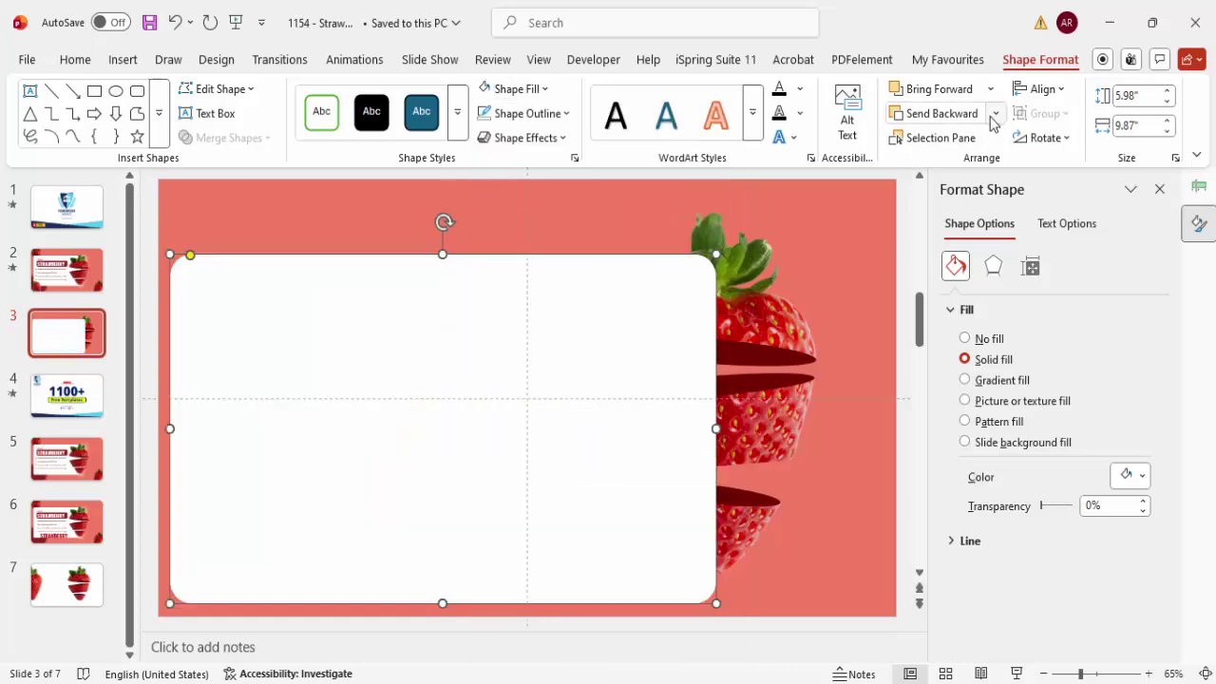
{"action": "left_click", "coordinate": [995, 114]}
{"action": "left_click", "coordinate": [962, 165]}
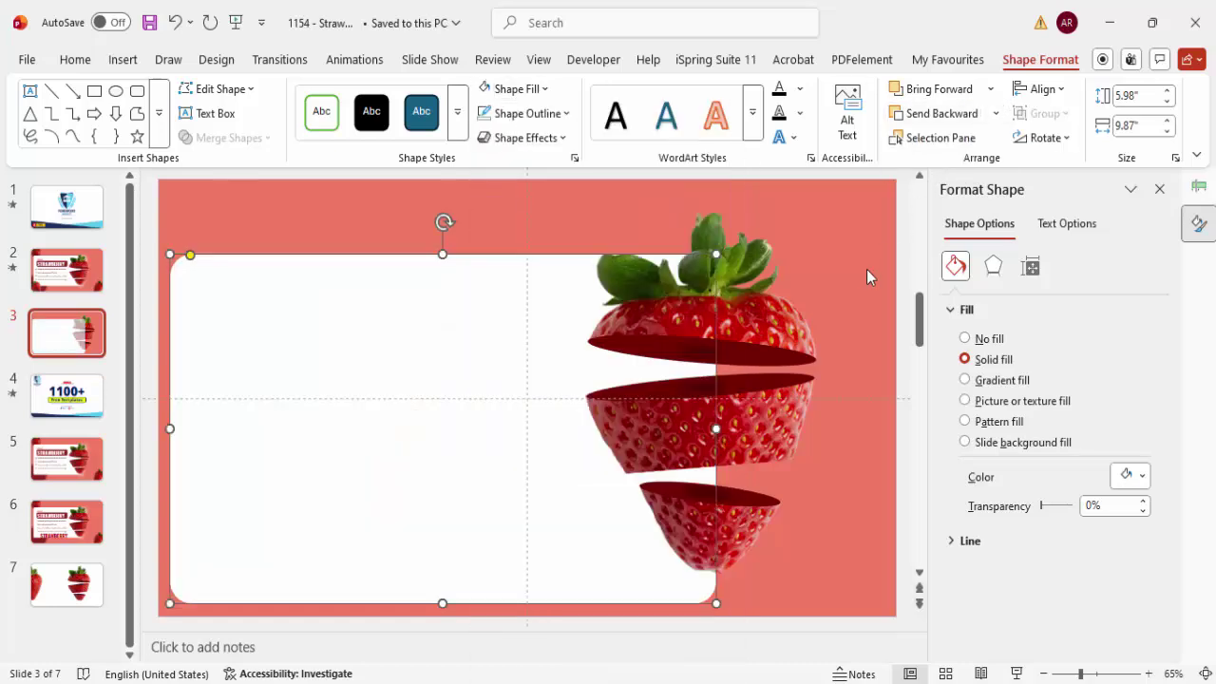
{"action": "left_click", "coordinate": [838, 338]}
{"action": "left_click", "coordinate": [544, 462]}
{"action": "left_click", "coordinate": [730, 337]}
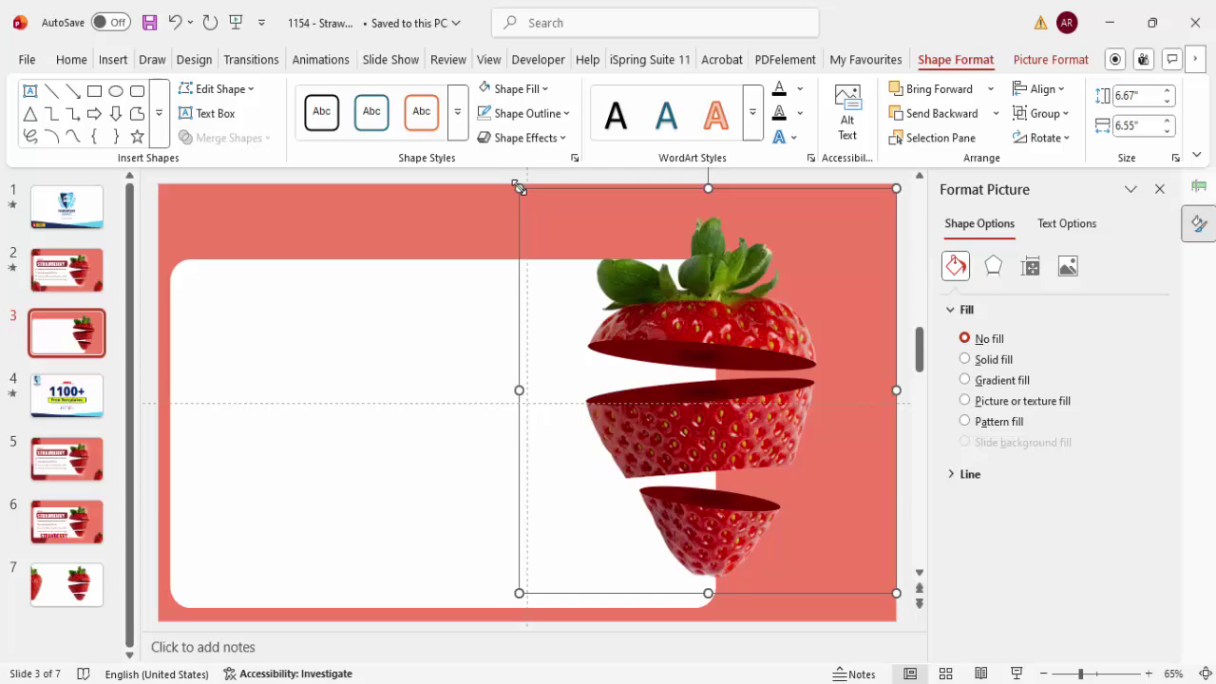
- Shrink the strawberry to 5.78" × 5.68", shift it left, and ungroup it into slices
{"action": "left_click_drag", "start_coordinate": [519, 188], "coordinate": [573, 256]}
{"action": "left_click_drag", "start_coordinate": [763, 356], "coordinate": [754, 356]}
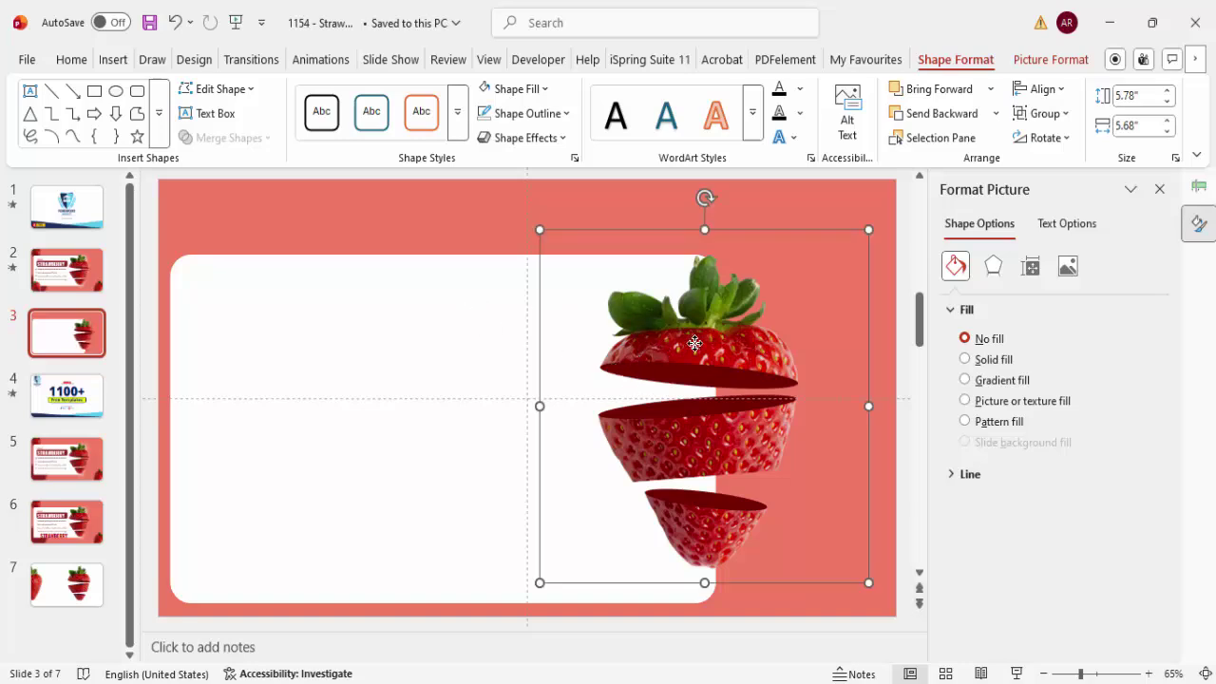
{"action": "right_click", "coordinate": [700, 346]}
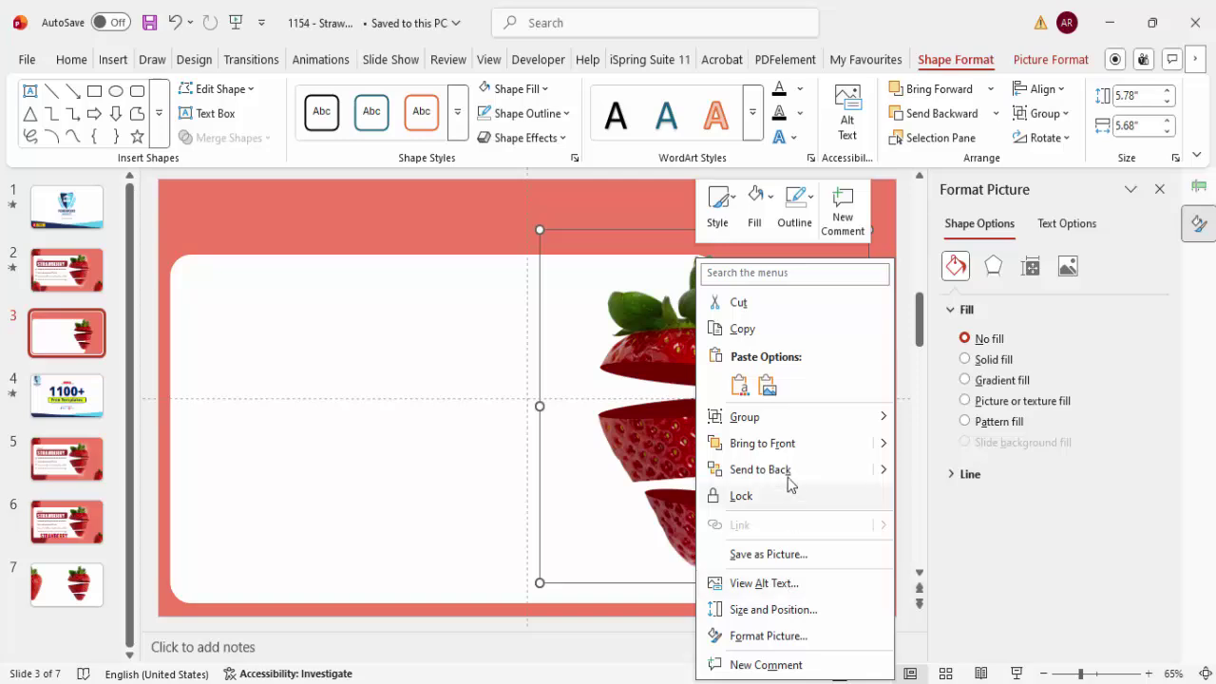
{"action": "mouse_move", "coordinate": [803, 420]}
{"action": "left_click", "coordinate": [928, 469]}
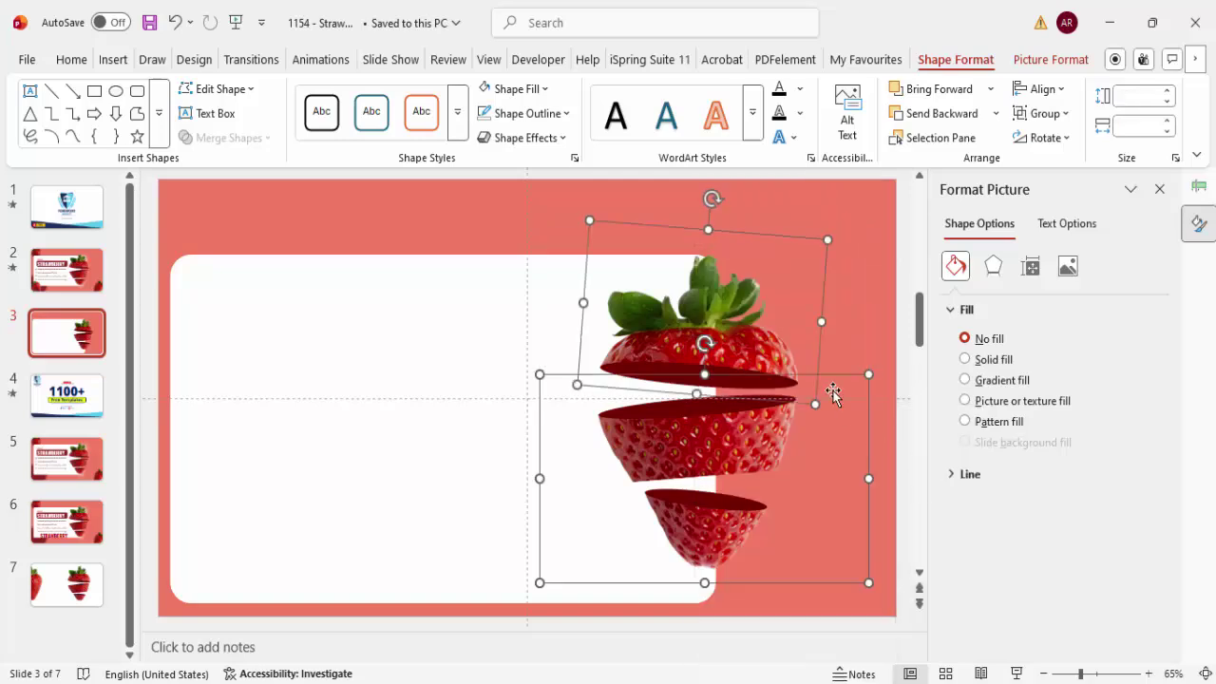
{"action": "left_click", "coordinate": [832, 228]}
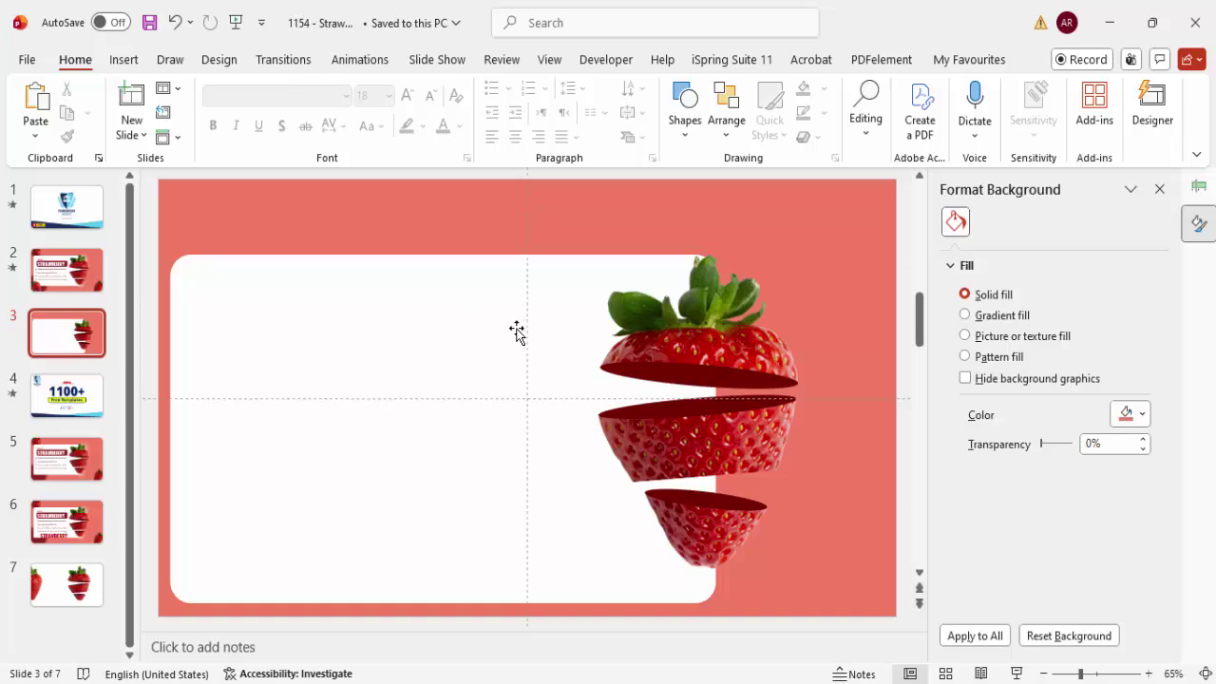
- Draw an oval and place it over the strawberry's top slice
{"action": "left_click", "coordinate": [137, 62]}
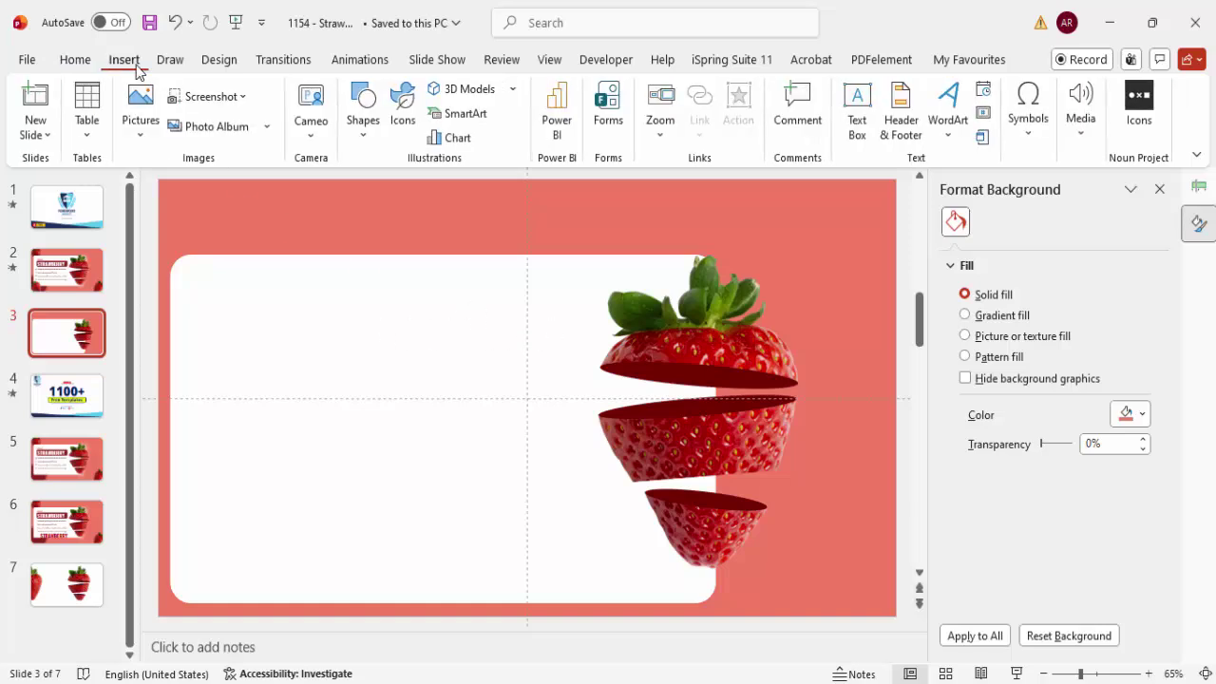
{"action": "left_click", "coordinate": [362, 133]}
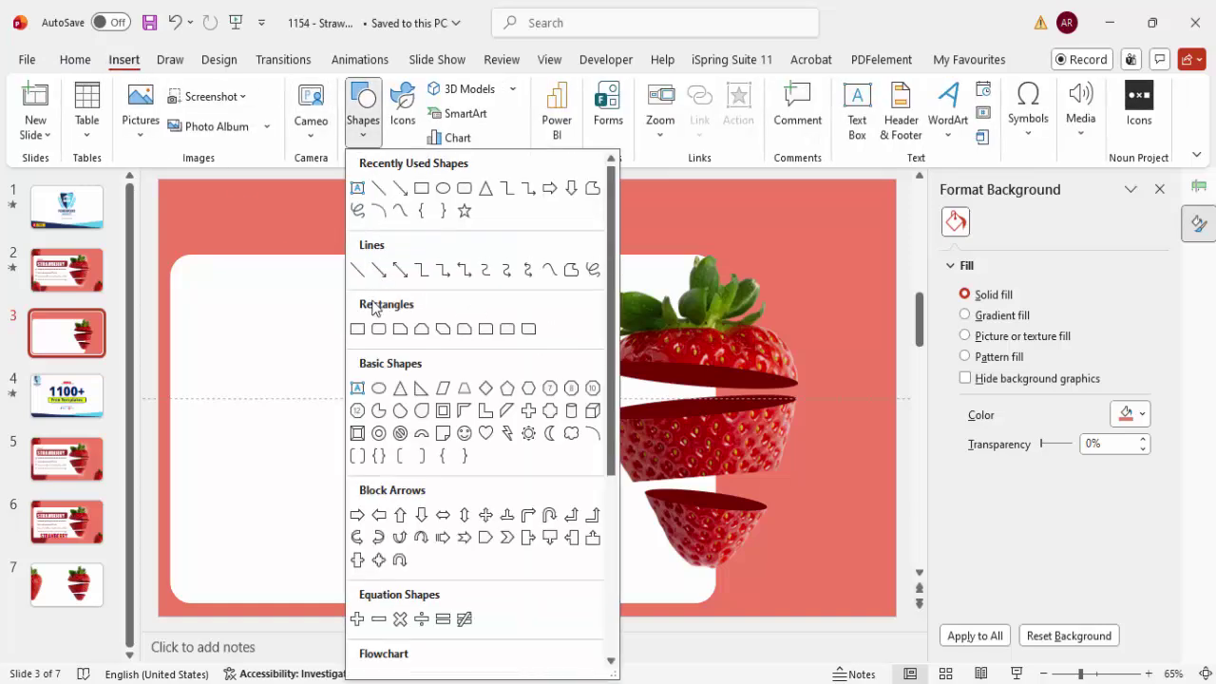
{"action": "left_click", "coordinate": [380, 388]}
{"action": "left_click_drag", "start_coordinate": [437, 296], "coordinate": [633, 441]}
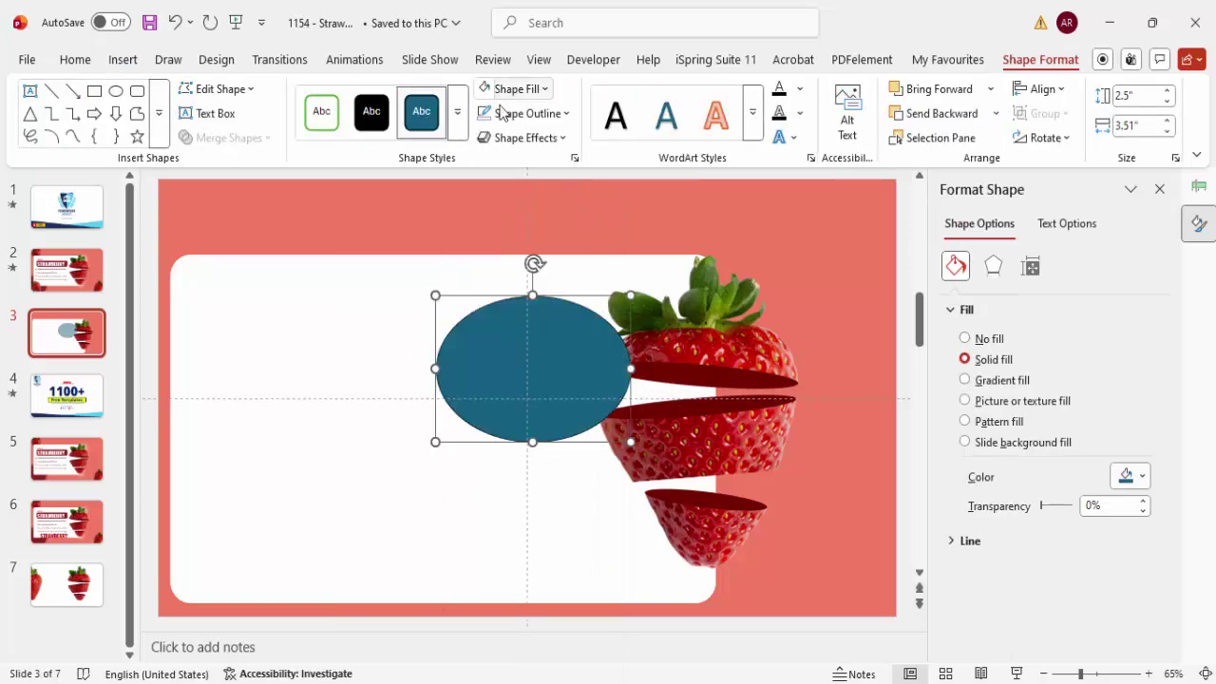
{"action": "left_click_drag", "start_coordinate": [580, 359], "coordinate": [747, 293]}
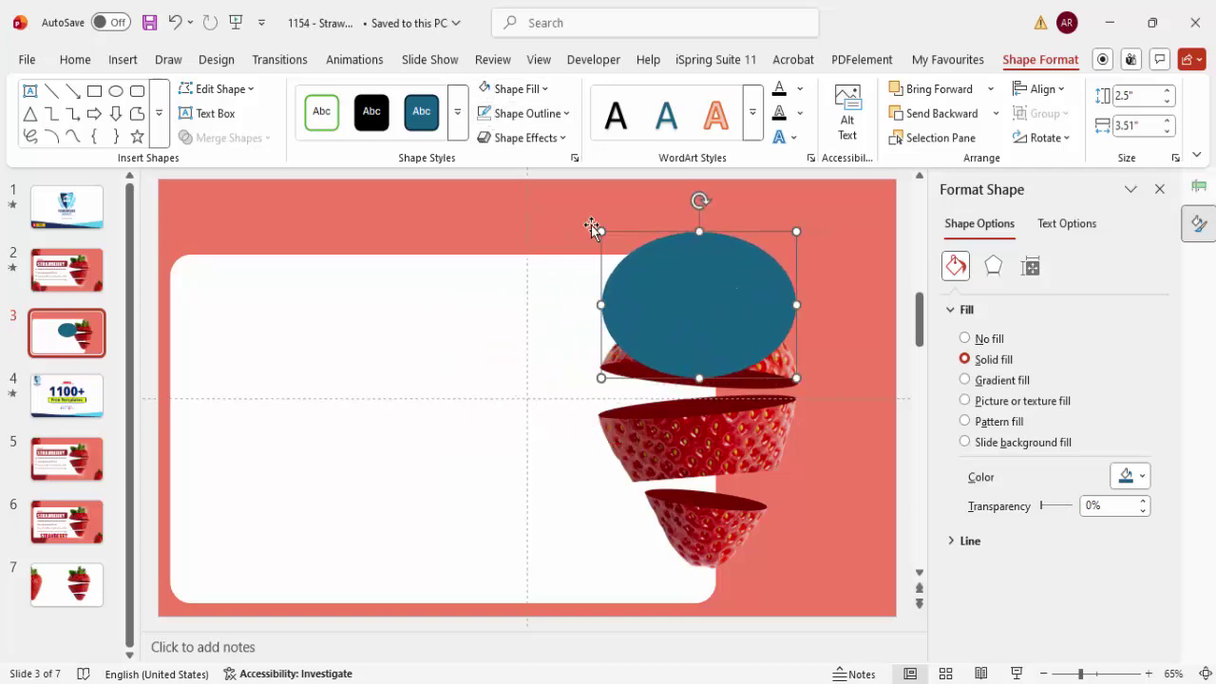
- Fill the oval white and give it 37 pt soft edges
{"action": "left_click", "coordinate": [487, 90]}
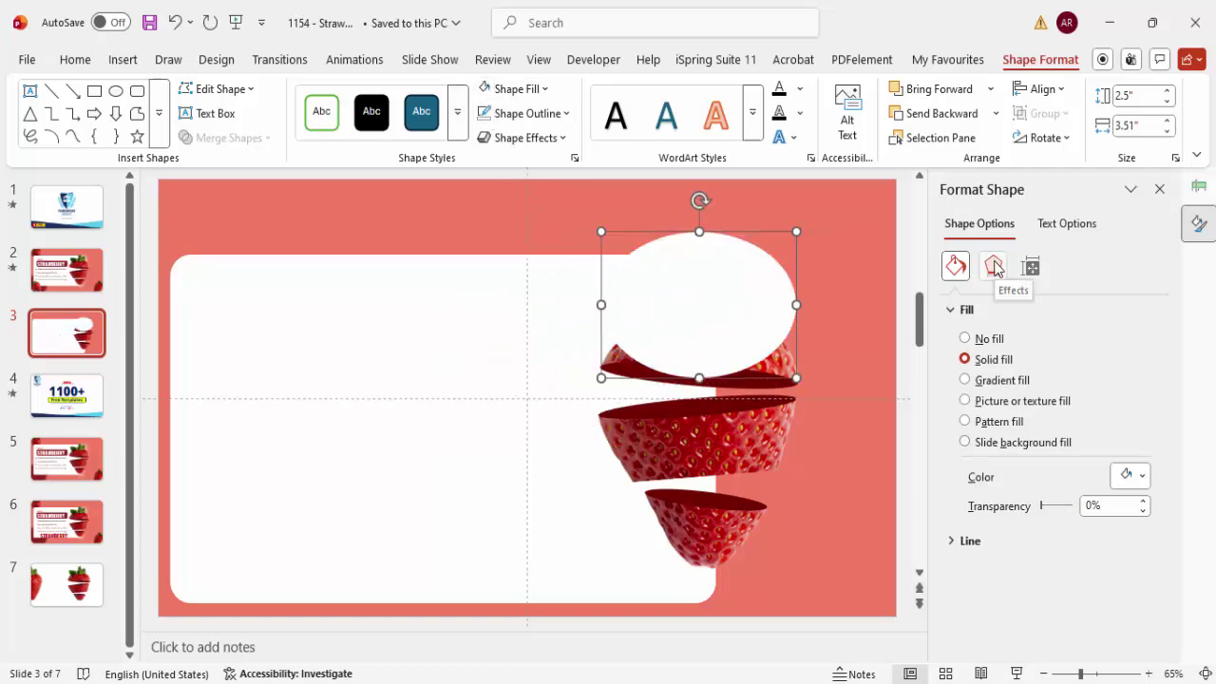
{"action": "left_click", "coordinate": [995, 267]}
{"action": "left_click", "coordinate": [992, 445]}
{"action": "left_click_drag", "start_coordinate": [996, 449], "coordinate": [1022, 449]}
{"action": "left_click_drag", "start_coordinate": [716, 320], "coordinate": [748, 298]}
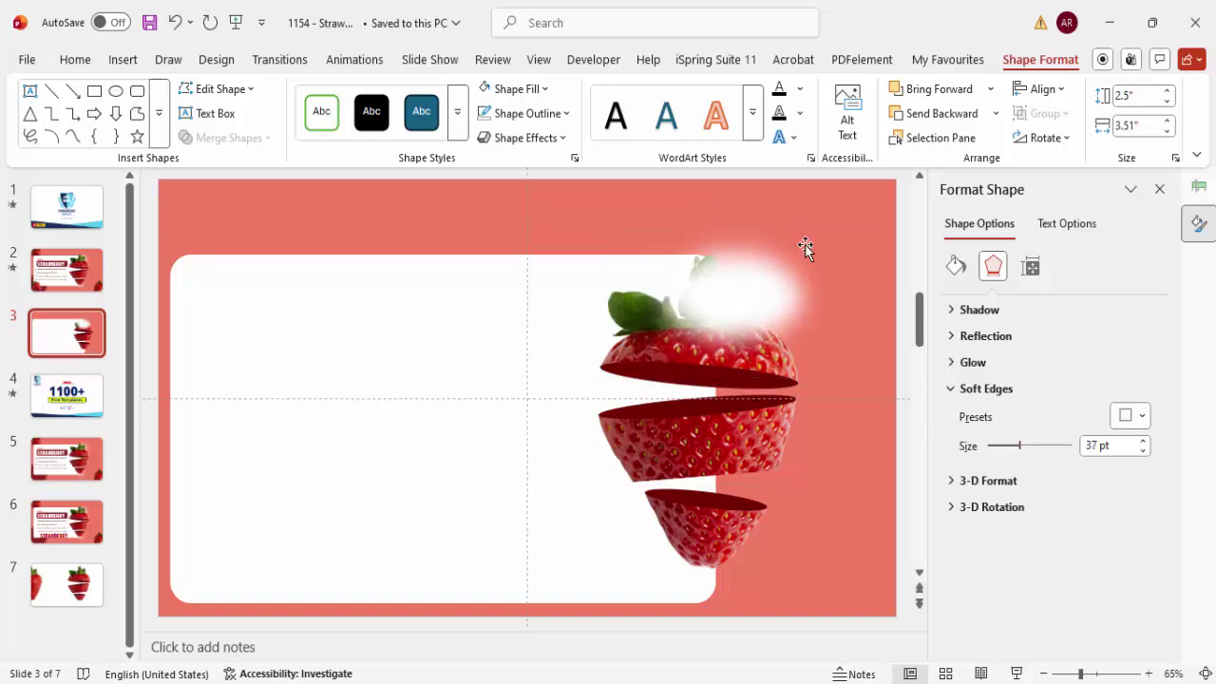
- Send the white glow to back and adjust the positions of the top slice and glow
{"action": "left_click", "coordinate": [996, 113]}
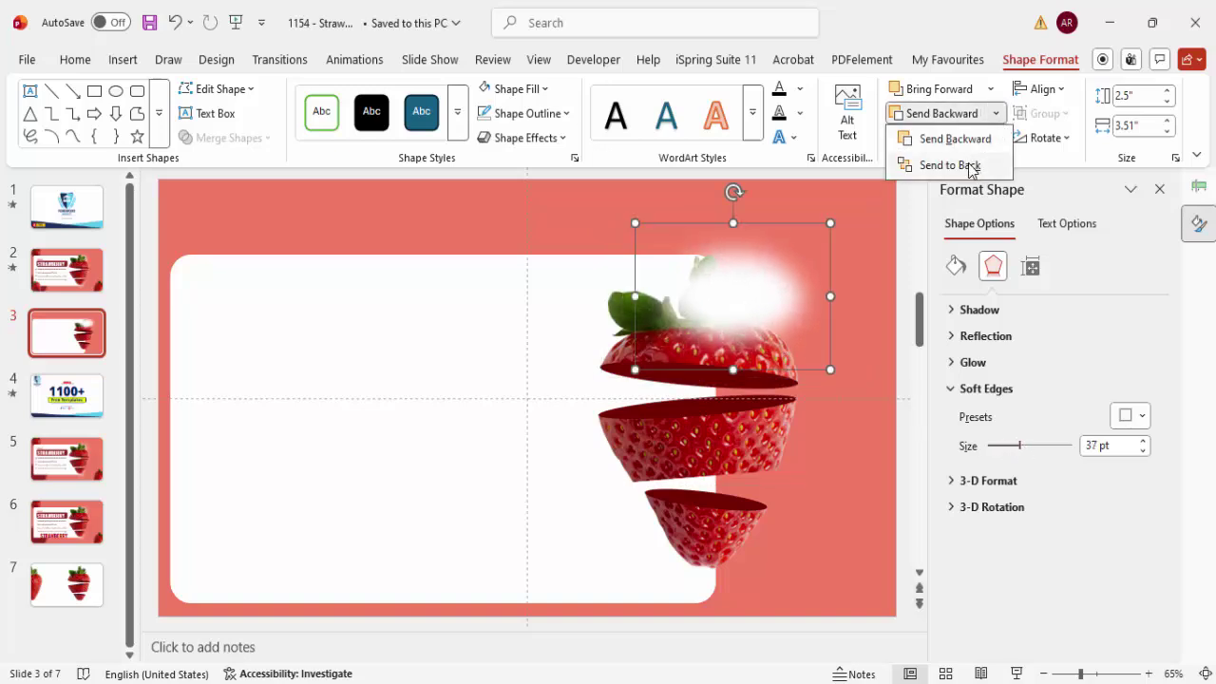
{"action": "left_click", "coordinate": [950, 165]}
{"action": "left_click", "coordinate": [780, 299]}
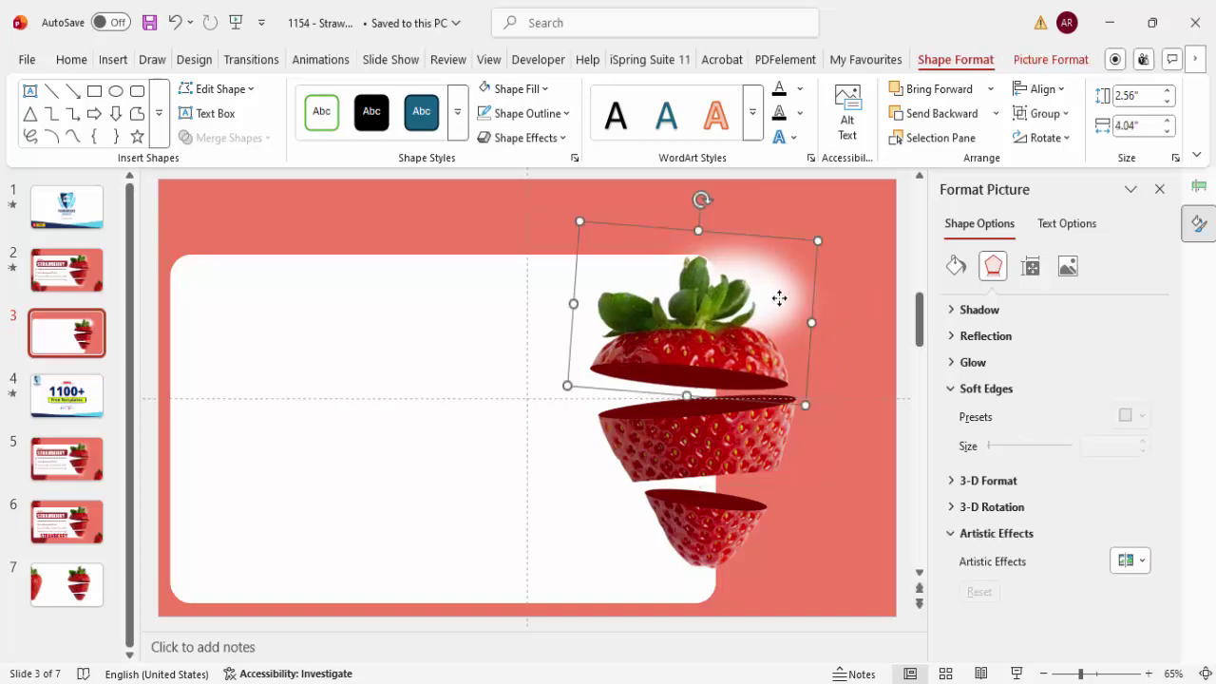
{"action": "left_click", "coordinate": [787, 236]}
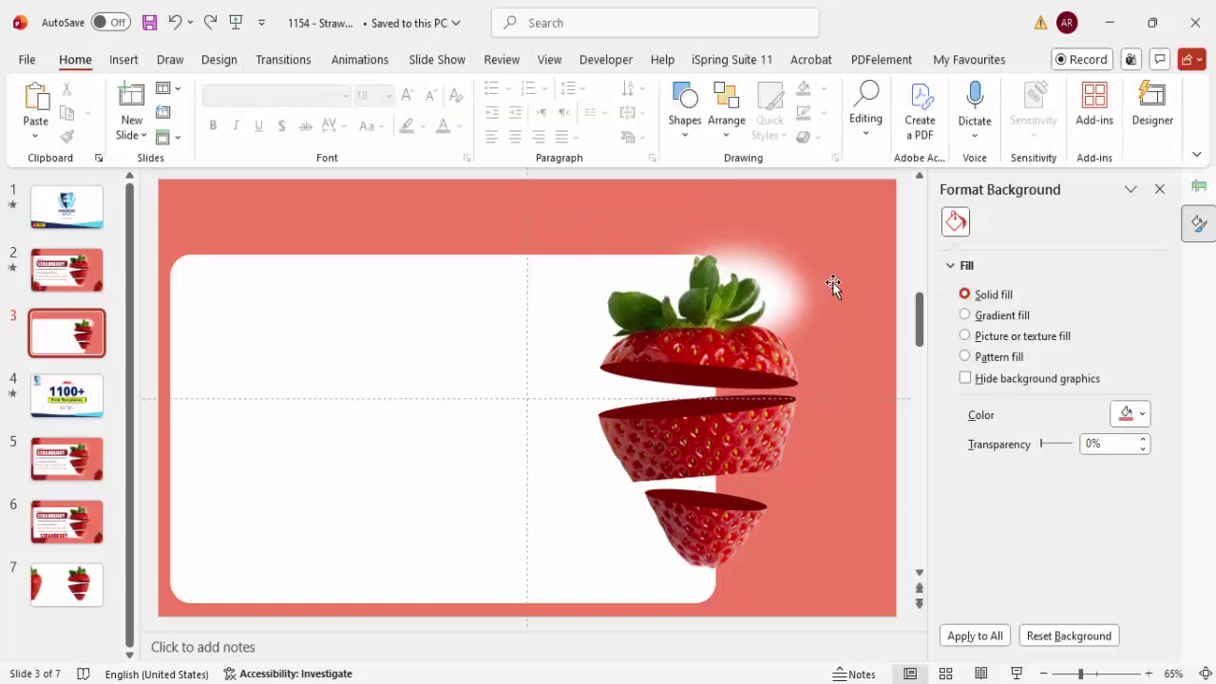
{"action": "left_click", "coordinate": [788, 306]}
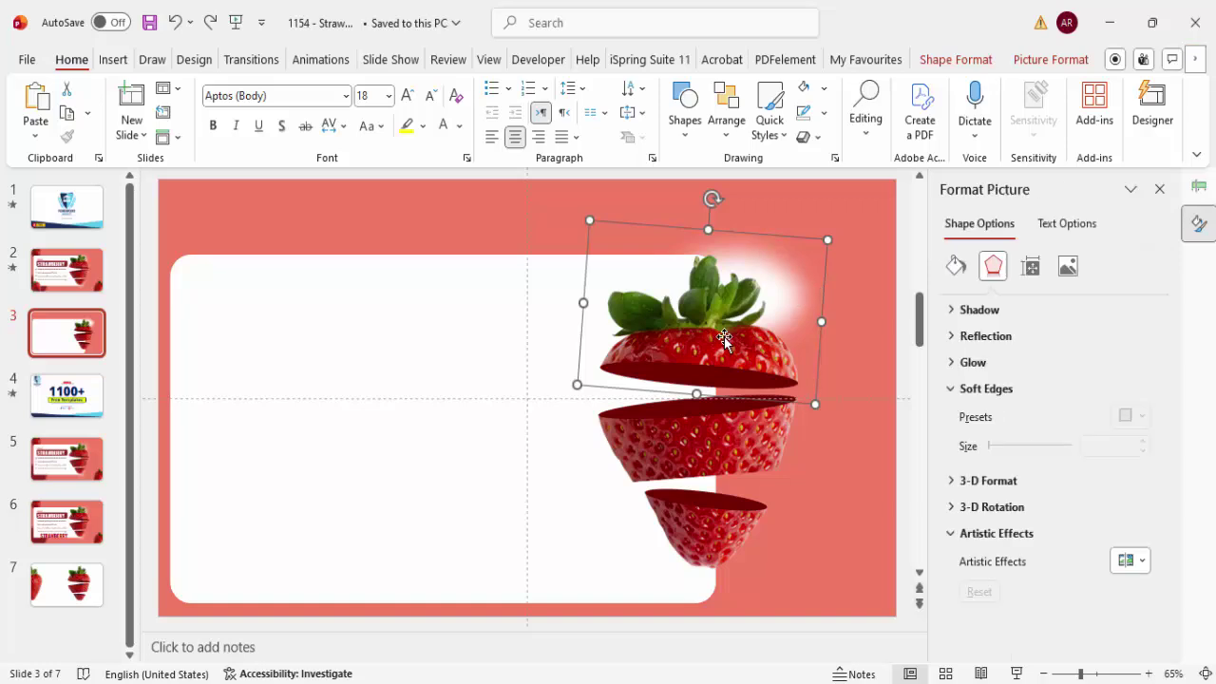
{"action": "left_click_drag", "start_coordinate": [789, 306], "coordinate": [696, 321]}
{"action": "left_click", "coordinate": [777, 294]}
{"action": "left_click_drag", "start_coordinate": [778, 295], "coordinate": [845, 238]}
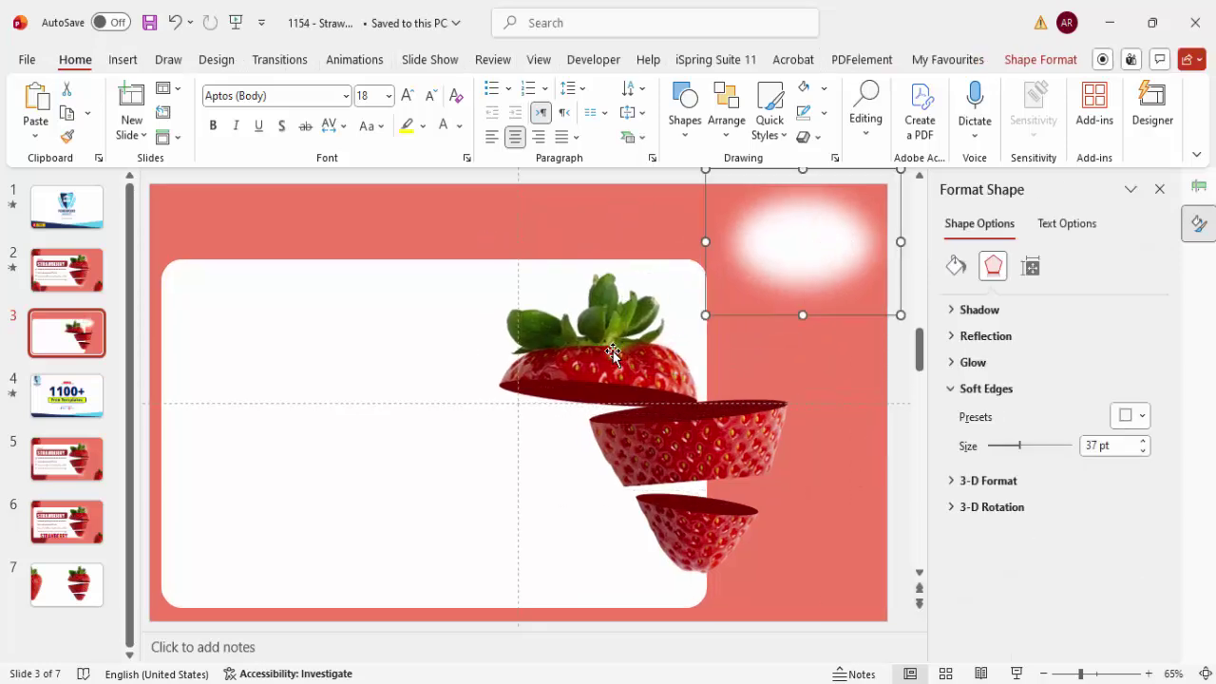
{"action": "left_click_drag", "start_coordinate": [618, 334], "coordinate": [703, 338]}
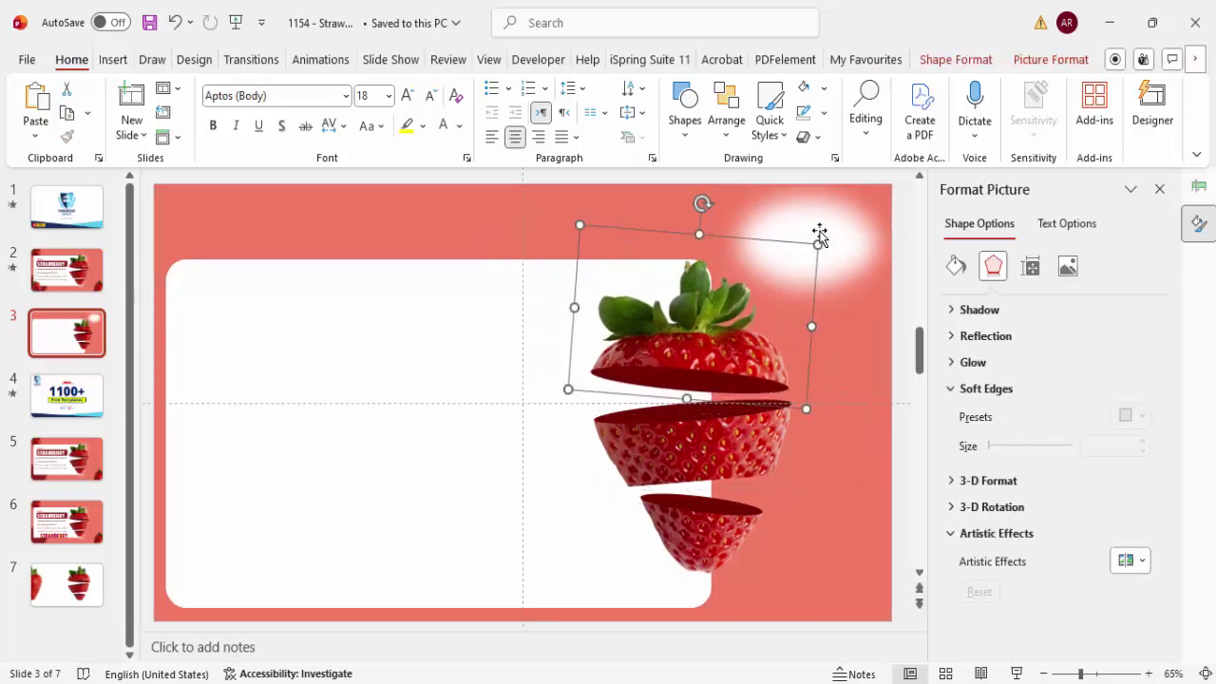
- Move and shrink the glow behind the bottom slice, then send it to back
{"action": "left_click", "coordinate": [820, 236]}
{"action": "left_click_drag", "start_coordinate": [820, 236], "coordinate": [777, 537]}
{"action": "left_click_drag", "start_coordinate": [829, 464], "coordinate": [776, 502]}
{"action": "left_click_drag", "start_coordinate": [719, 582], "coordinate": [732, 569]}
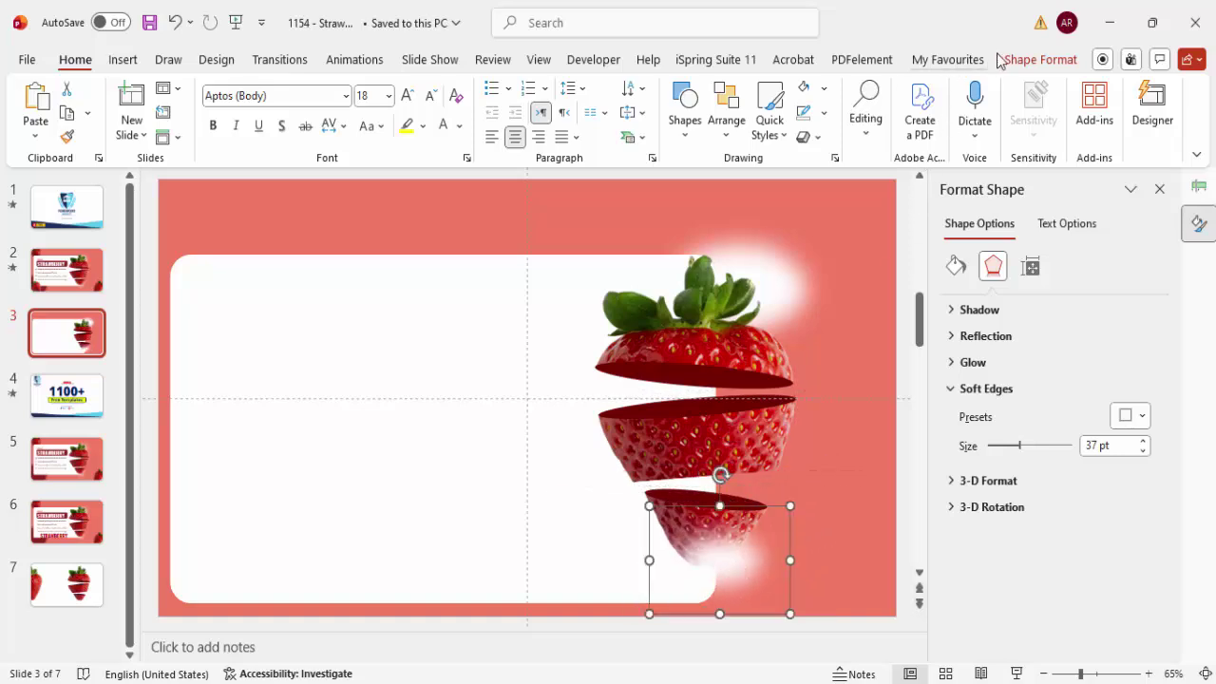
{"action": "left_click", "coordinate": [1041, 59]}
{"action": "left_click", "coordinate": [995, 113]}
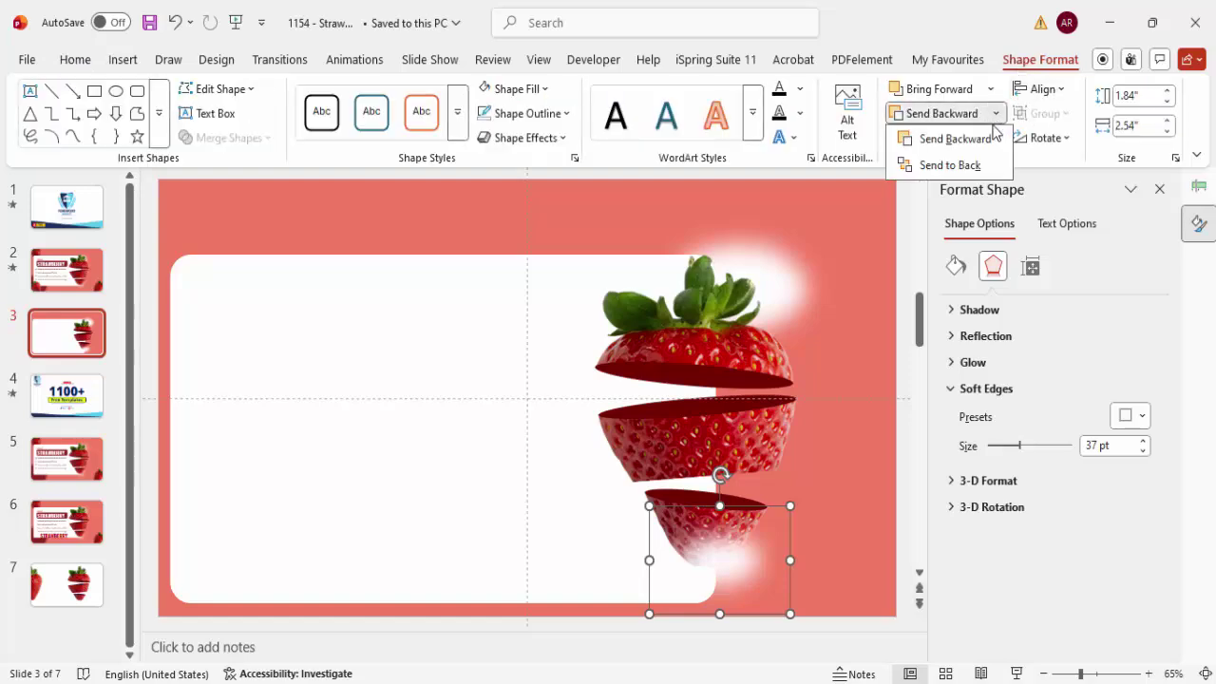
{"action": "left_click", "coordinate": [950, 165]}
- Reposition the other glow behind the strawberry's top slice
{"action": "left_click", "coordinate": [858, 301]}
{"action": "left_click", "coordinate": [789, 258]}
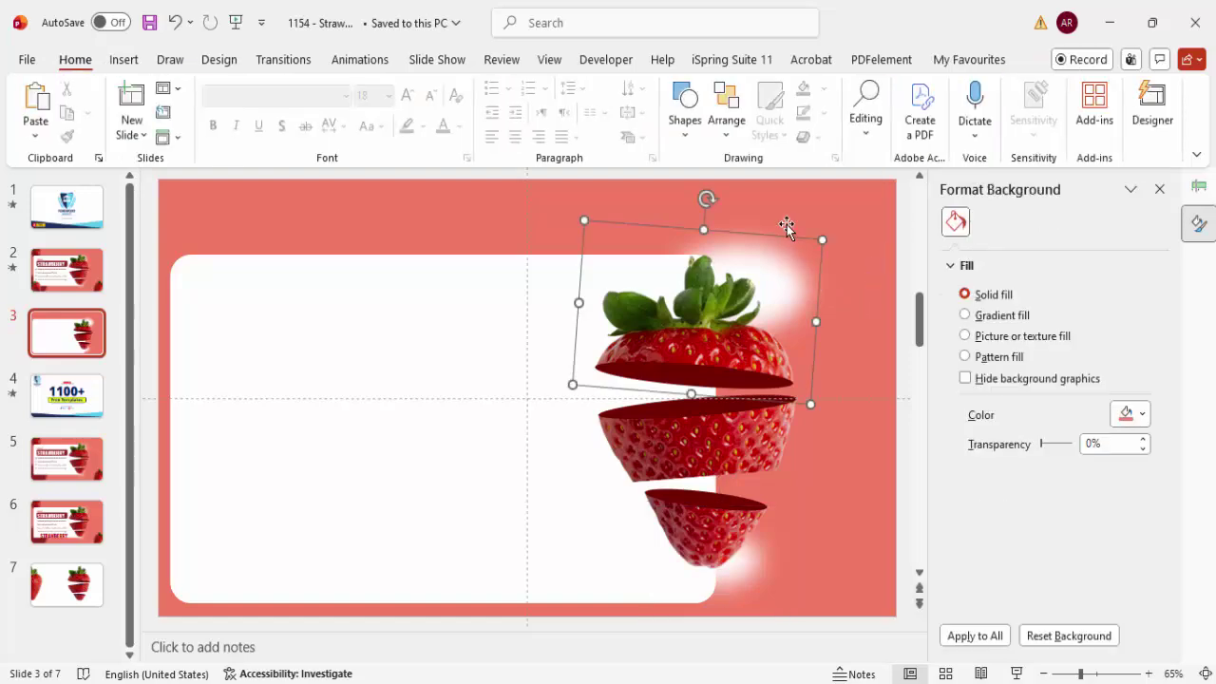
{"action": "left_click", "coordinate": [776, 215]}
{"action": "left_click_drag", "start_coordinate": [773, 217], "coordinate": [747, 232]}
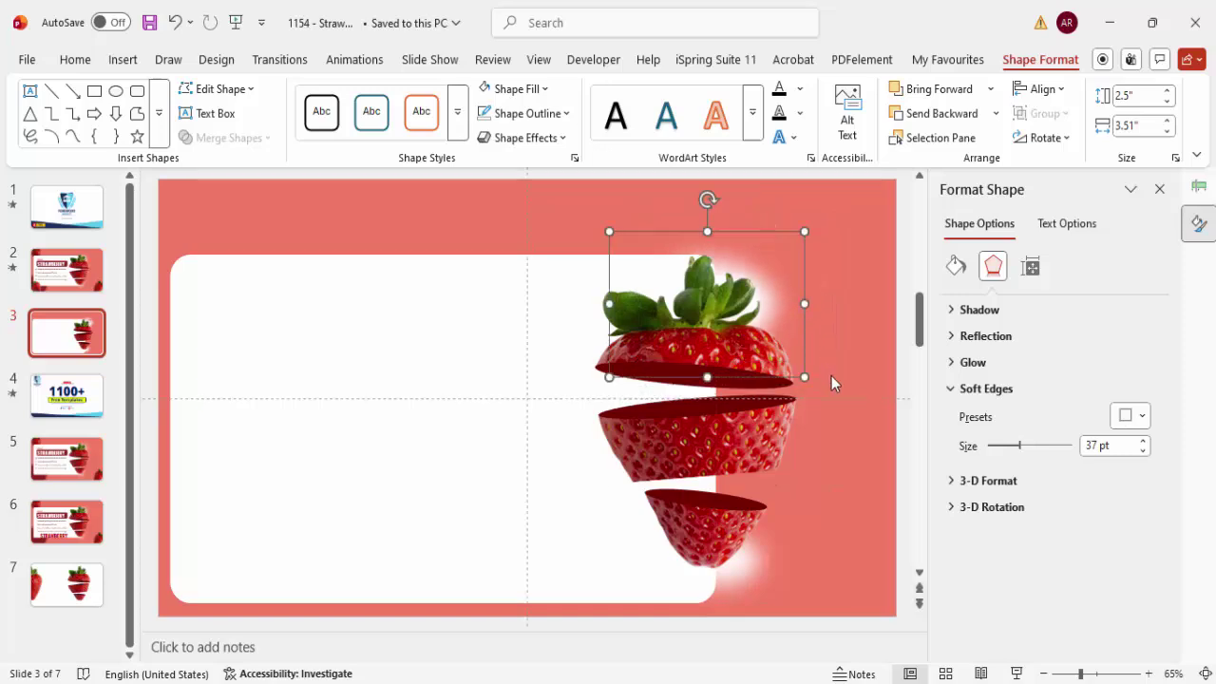
{"action": "left_click", "coordinate": [837, 508]}
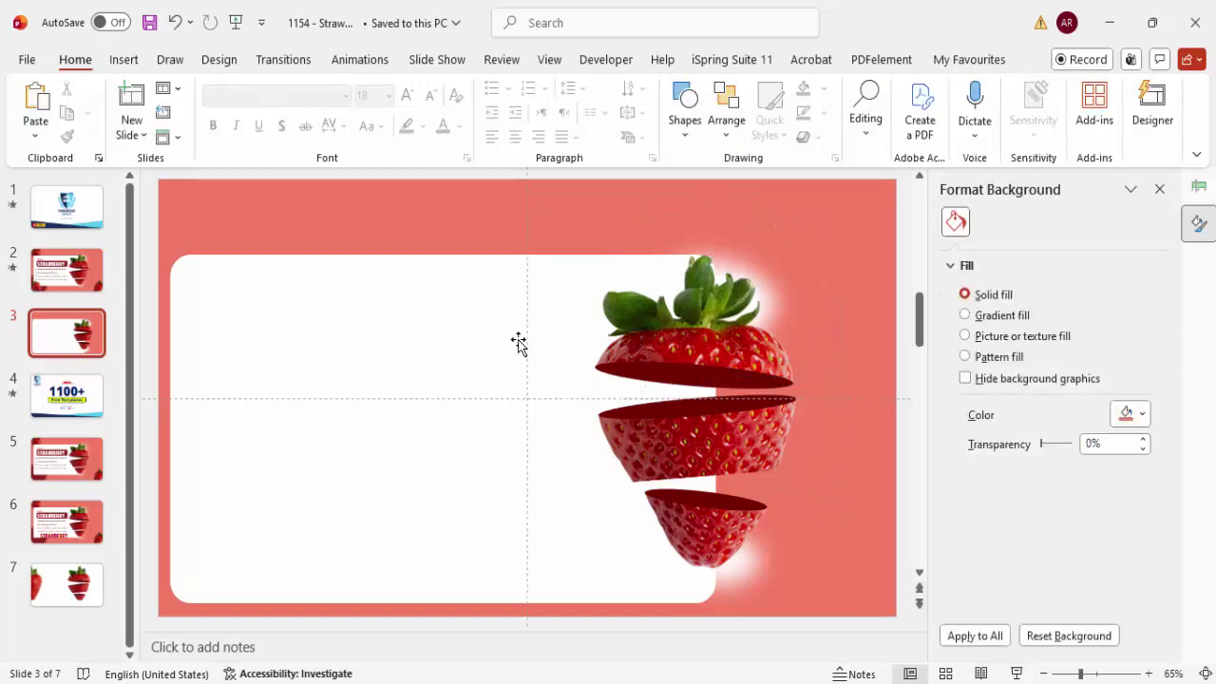
- Add a text box at the panel's top-left reading STRAWBERRY
{"action": "left_click", "coordinate": [123, 60]}
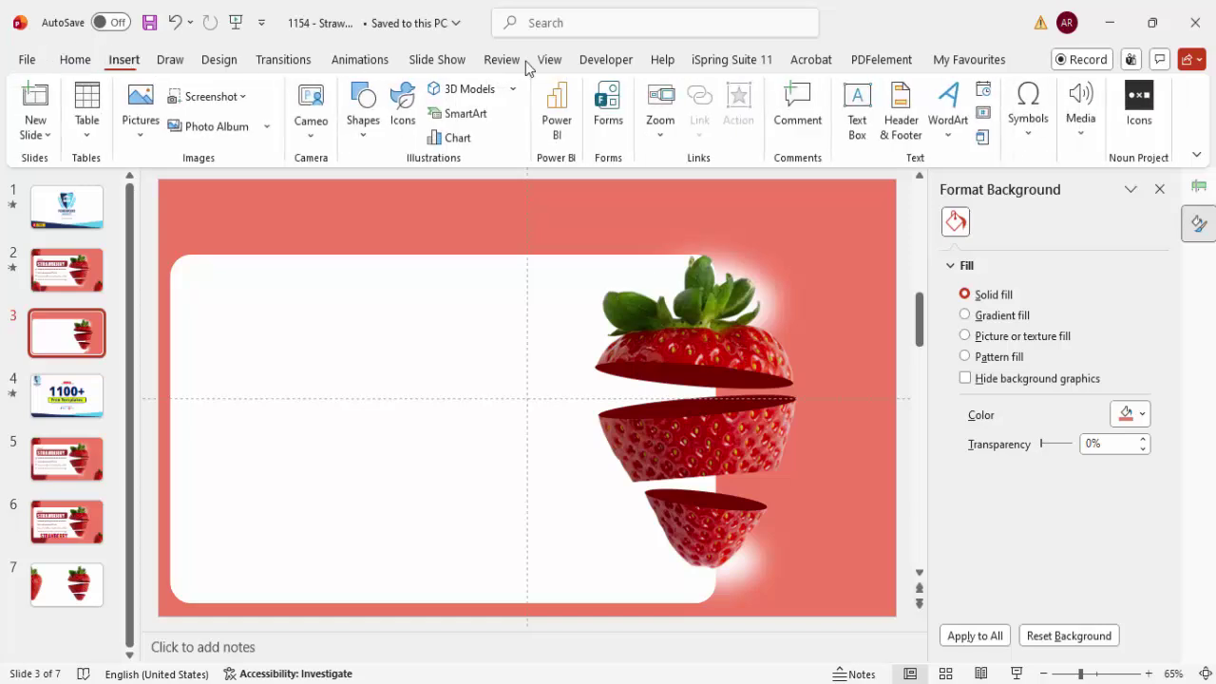
{"action": "left_click", "coordinate": [857, 105]}
{"action": "left_click_drag", "start_coordinate": [198, 285], "coordinate": [563, 344]}
{"action": "type", "text": "STRAWBERRY"}
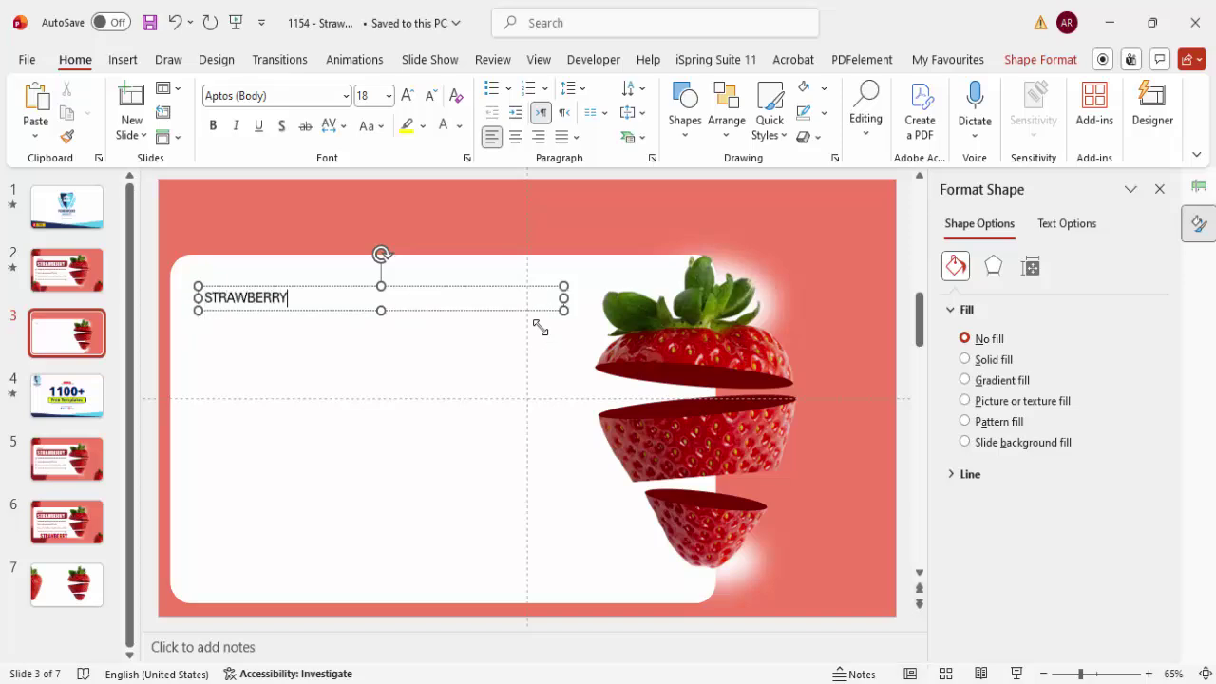
{"action": "left_click", "coordinate": [370, 279]}
{"action": "left_click", "coordinate": [294, 295]}
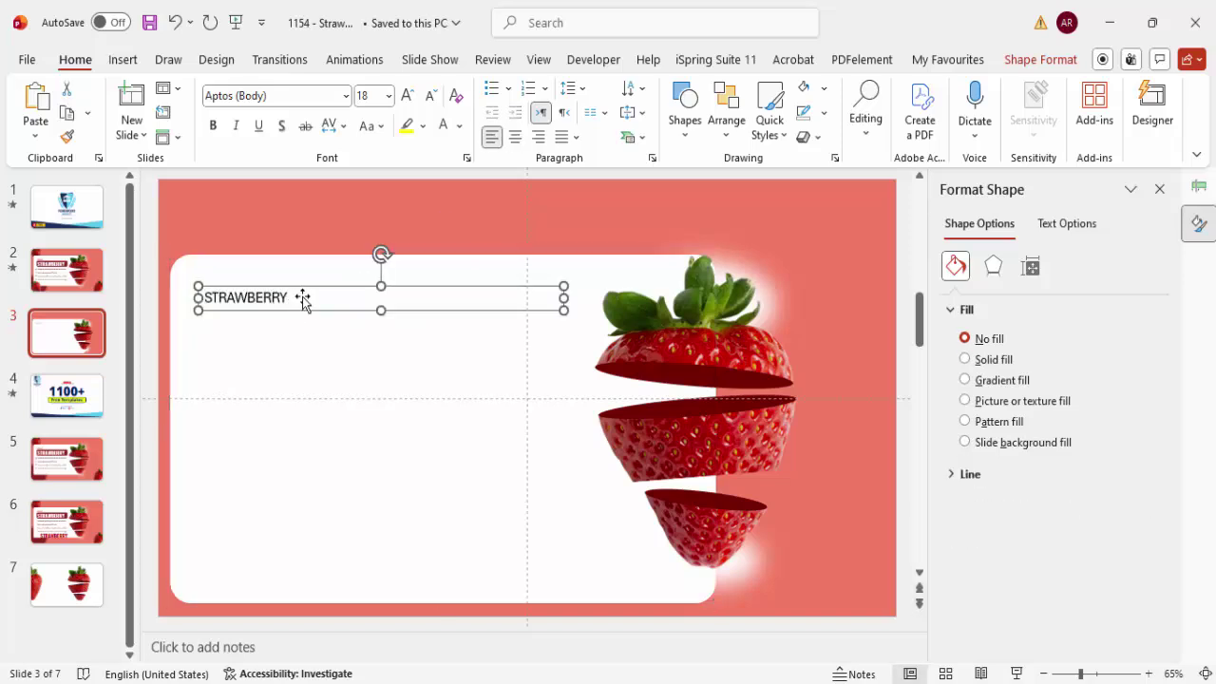
- Set the title to Oswald in dark red and move it above the panel
{"action": "left_click", "coordinate": [299, 99]}
{"action": "type", "text": "Oswald"}
{"action": "key", "text": "Return"}
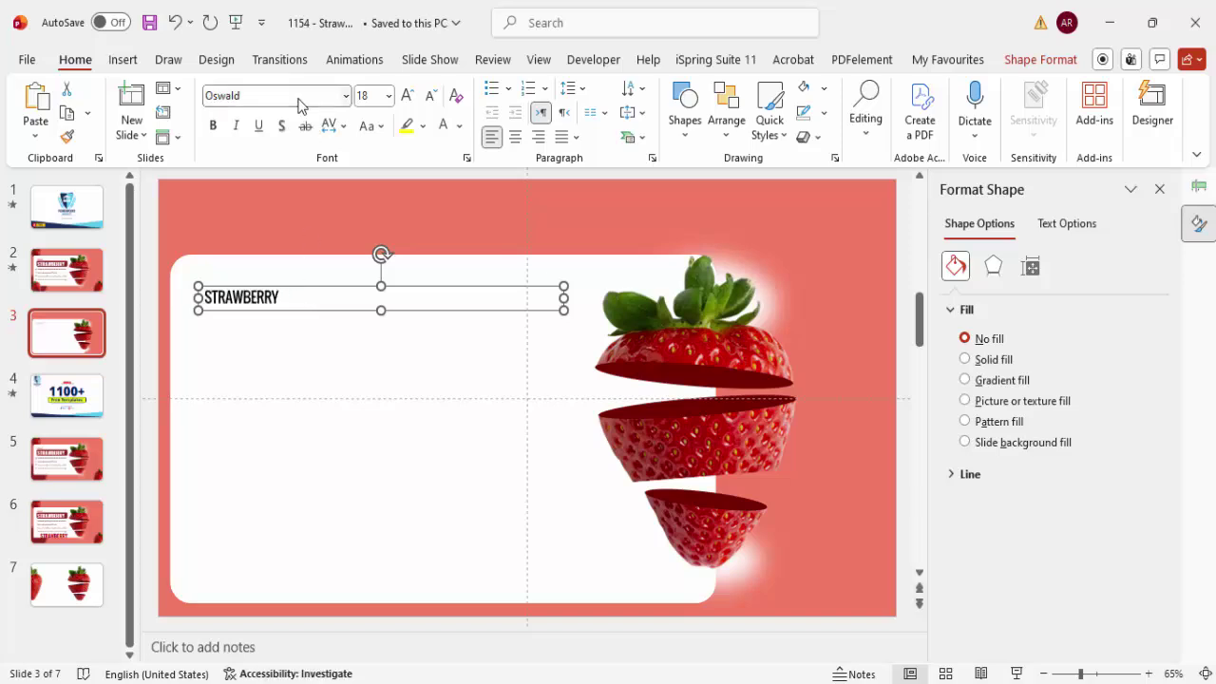
{"action": "left_click", "coordinate": [459, 125]}
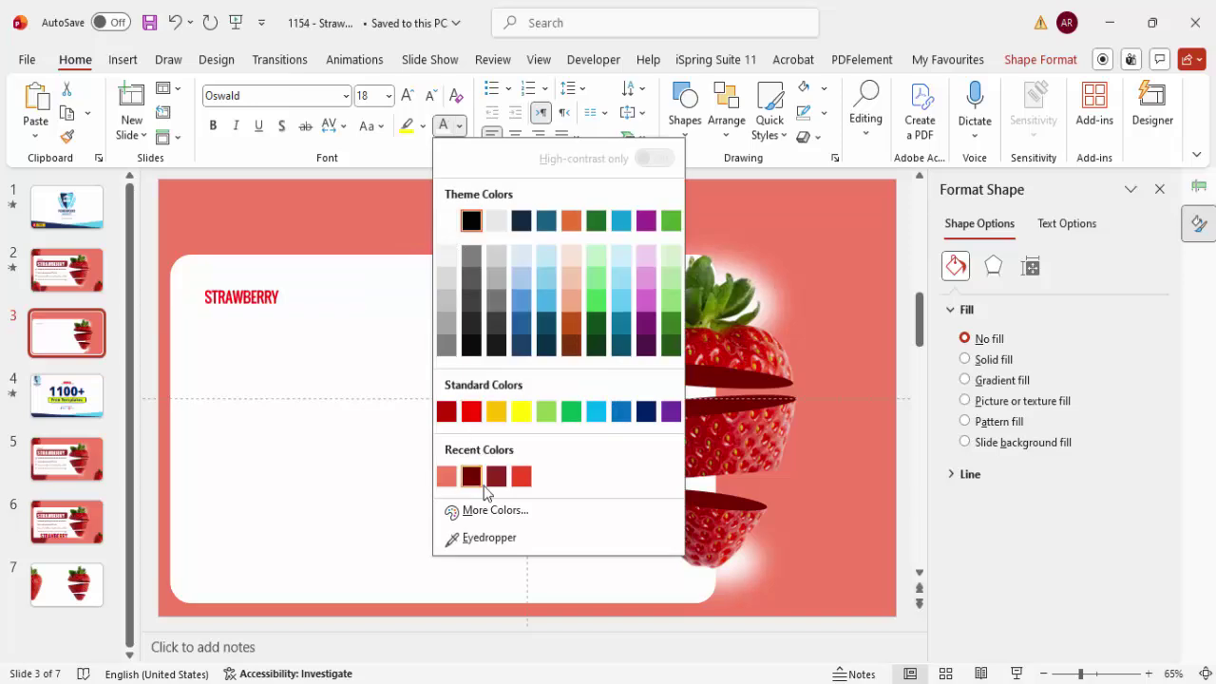
{"action": "left_click", "coordinate": [471, 477]}
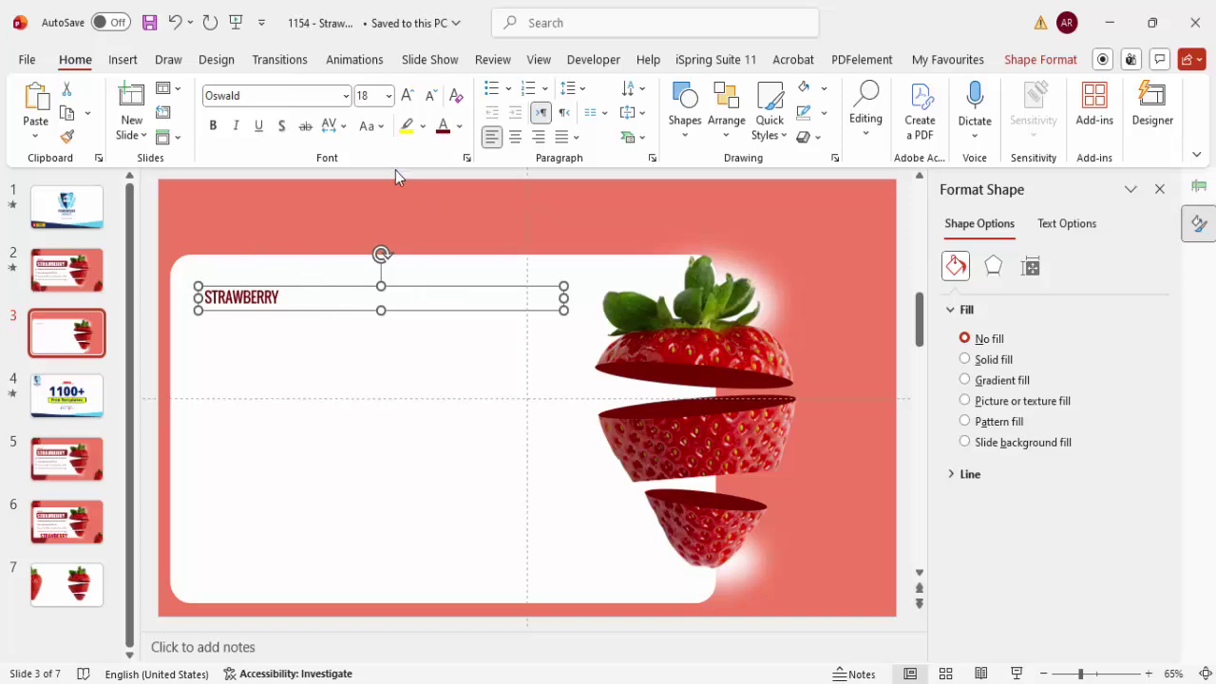
{"action": "left_click_drag", "start_coordinate": [285, 289], "coordinate": [295, 242]}
- Draw a dark-red rectangle bar across the top of the panel
{"action": "left_click", "coordinate": [129, 61]}
{"action": "left_click", "coordinate": [363, 106]}
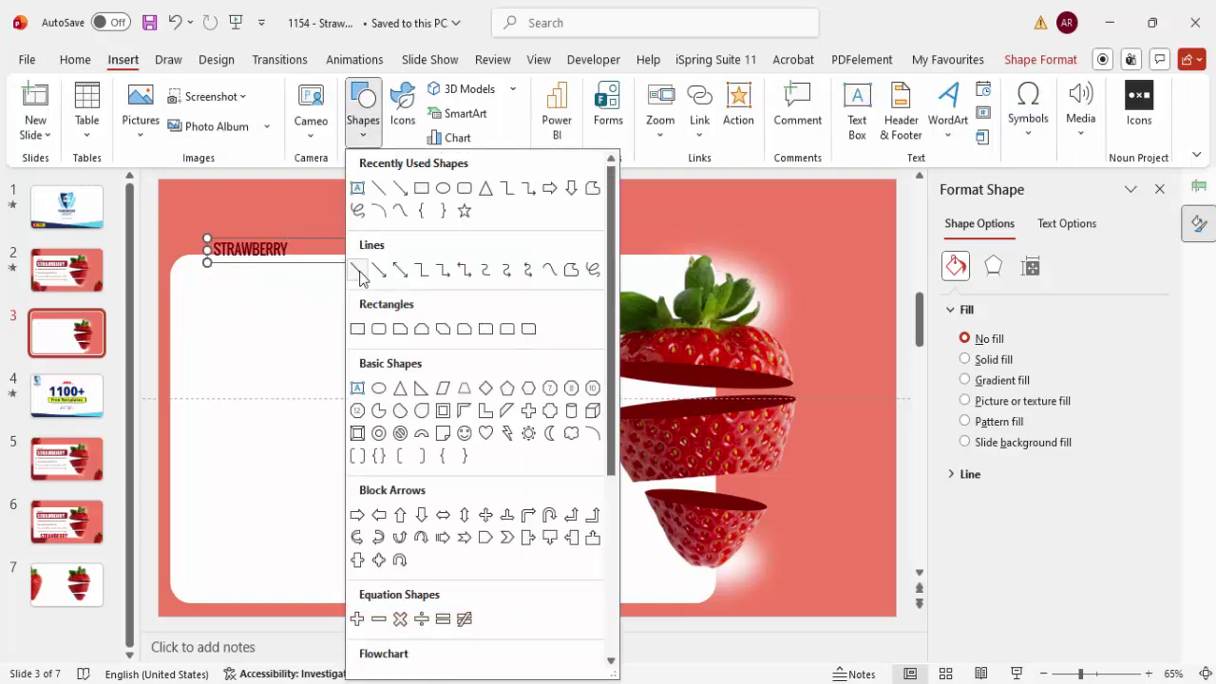
{"action": "left_click", "coordinate": [357, 329]}
{"action": "left_click_drag", "start_coordinate": [187, 289], "coordinate": [582, 349]}
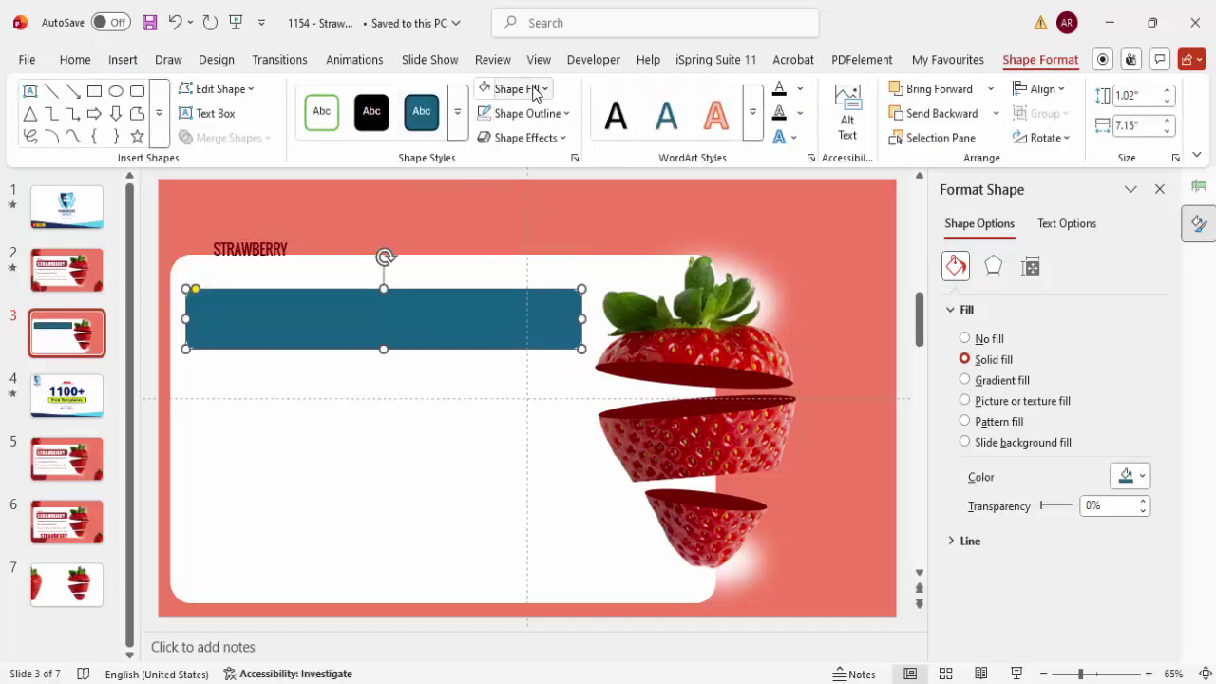
{"action": "left_click", "coordinate": [533, 92]}
{"action": "left_click", "coordinate": [488, 439]}
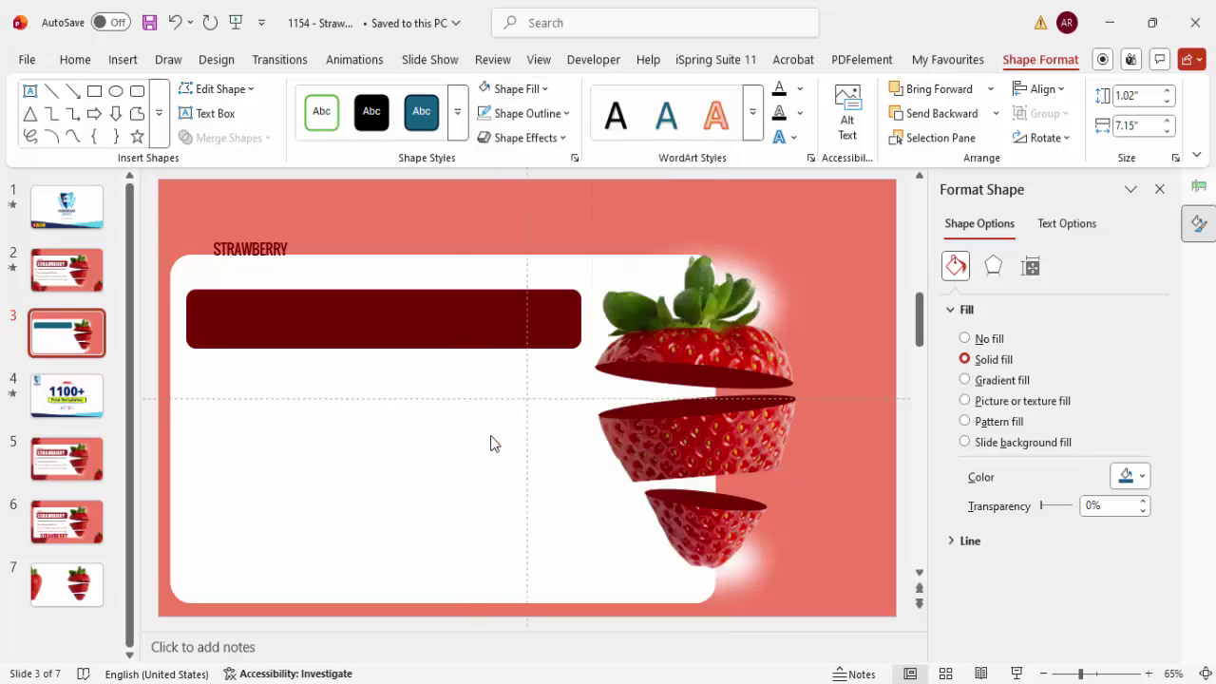
- Make the STRAWBERRY text white, move it onto the bar and bring it to front
{"action": "left_click", "coordinate": [265, 238]}
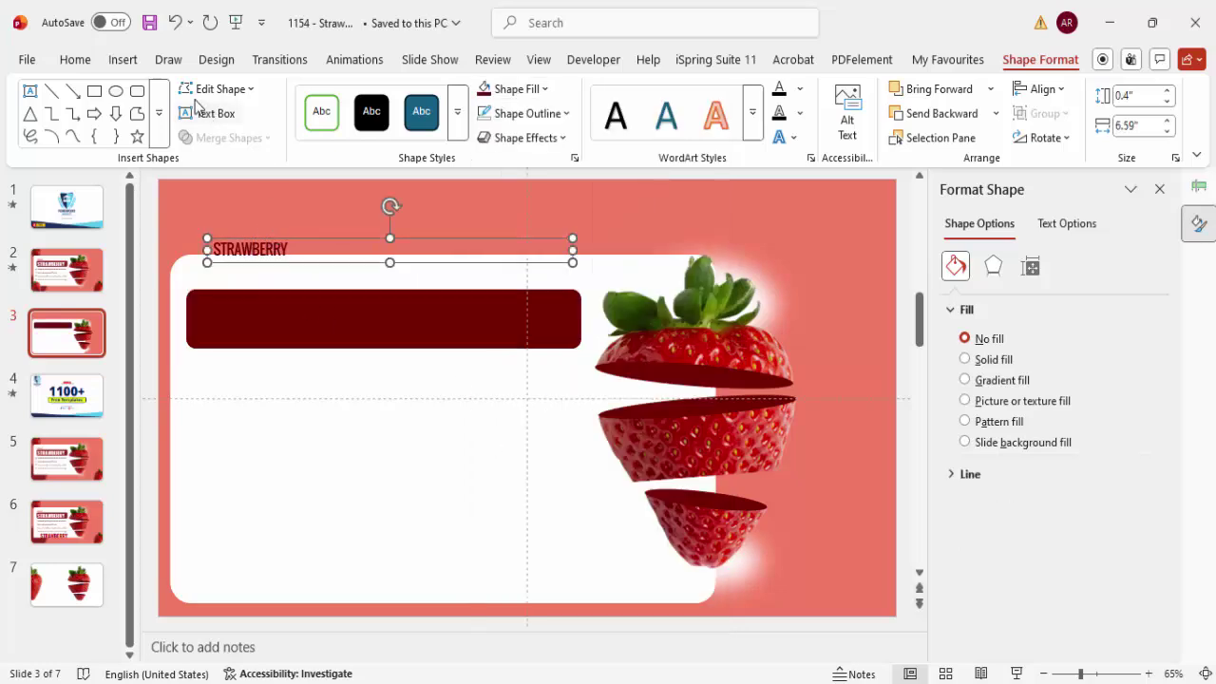
{"action": "left_click", "coordinate": [81, 57]}
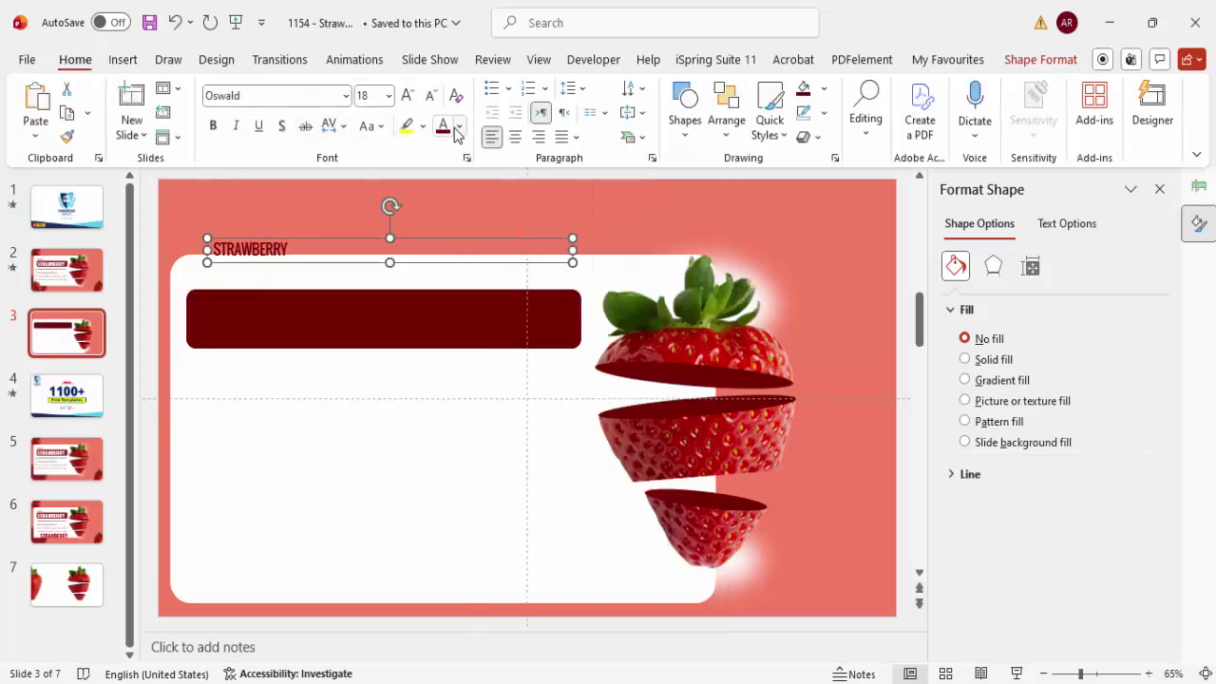
{"action": "left_click", "coordinate": [460, 127]}
{"action": "left_click", "coordinate": [447, 219]}
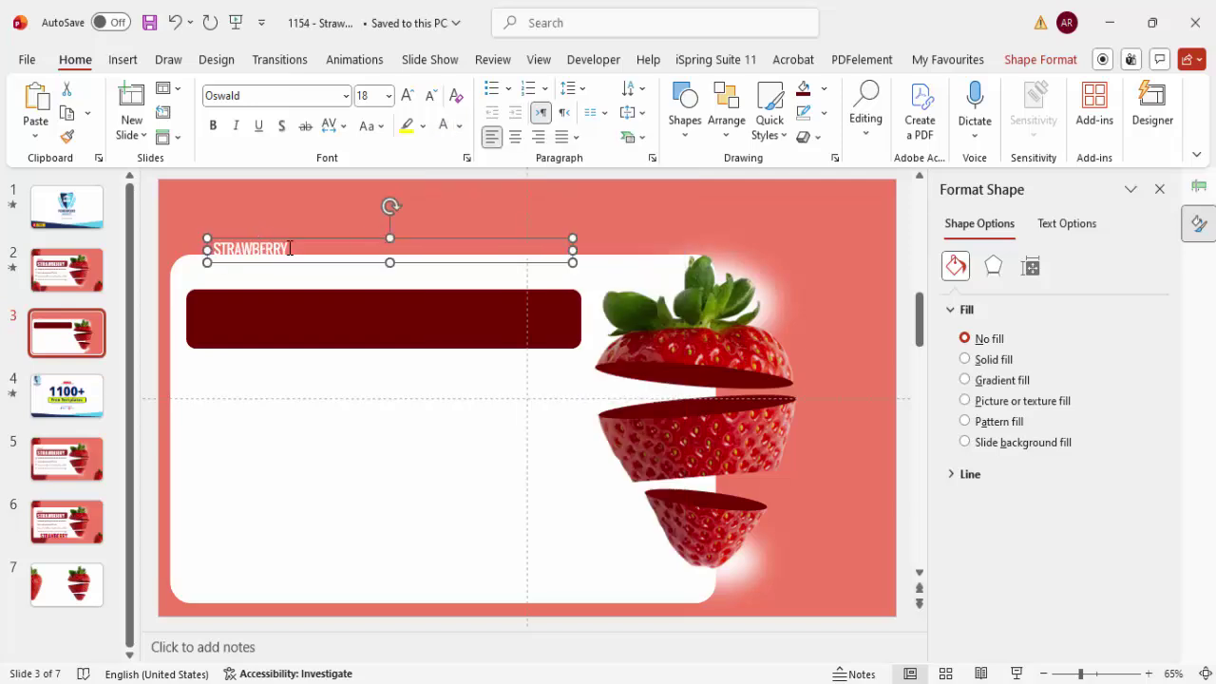
{"action": "left_click_drag", "start_coordinate": [292, 243], "coordinate": [306, 317]}
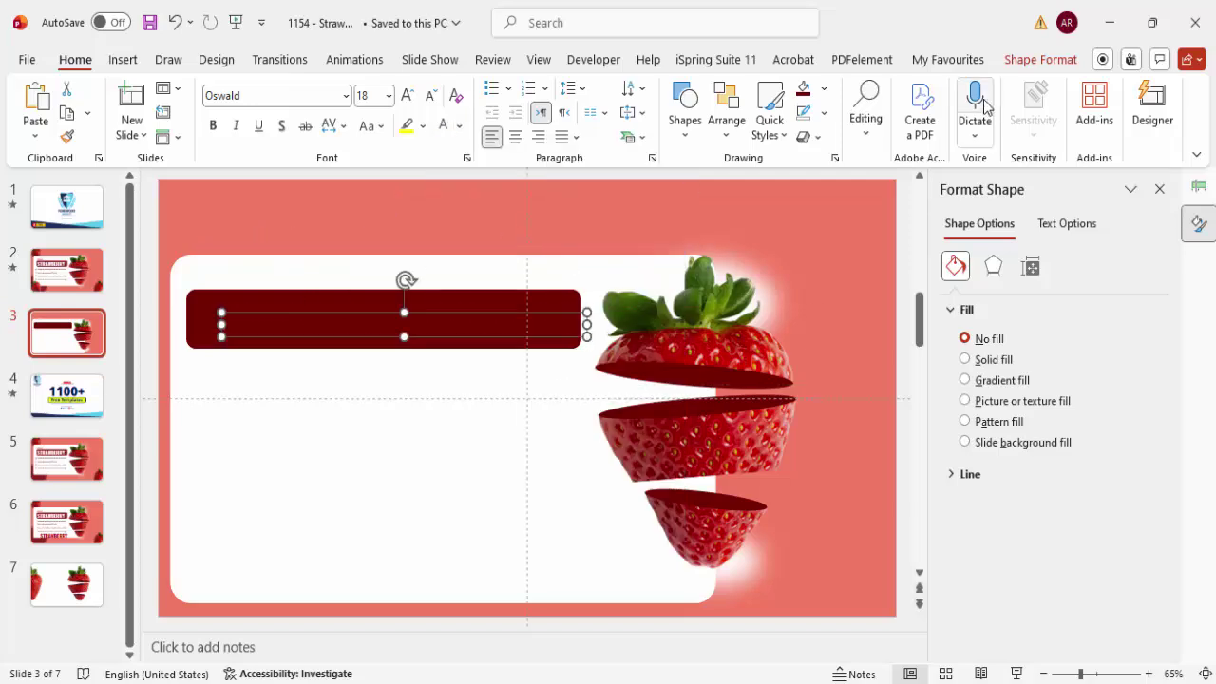
{"action": "left_click", "coordinate": [1027, 68]}
{"action": "left_click", "coordinate": [990, 89]}
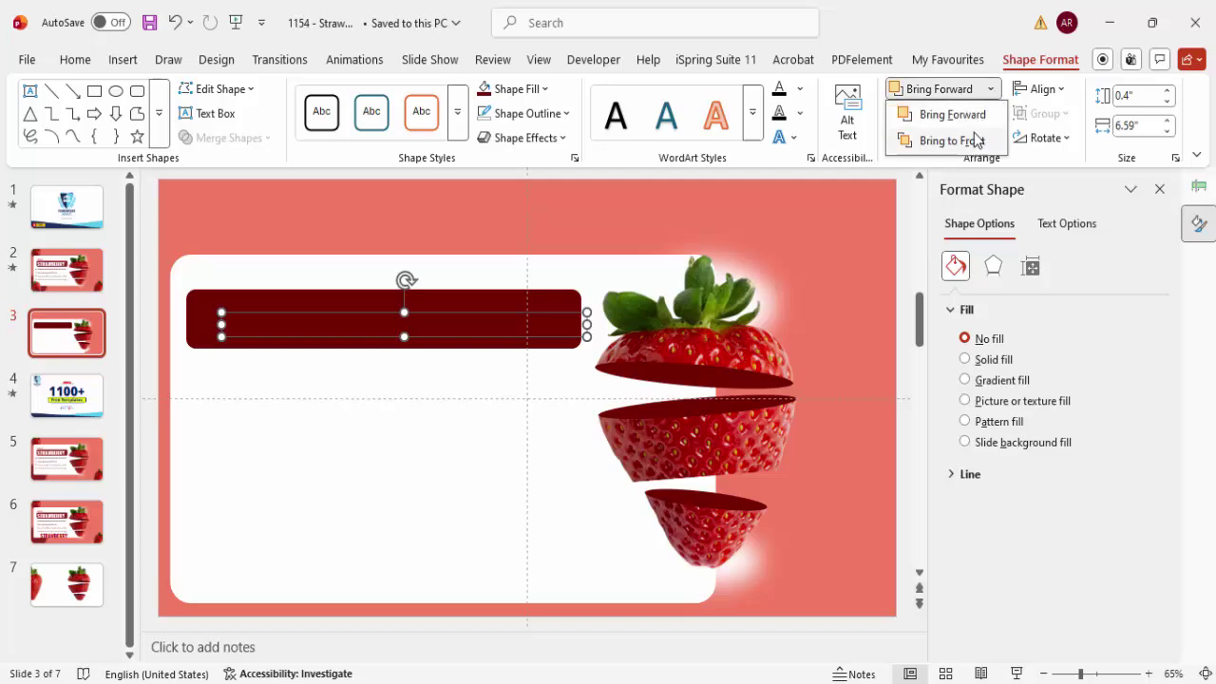
{"action": "left_click", "coordinate": [955, 139]}
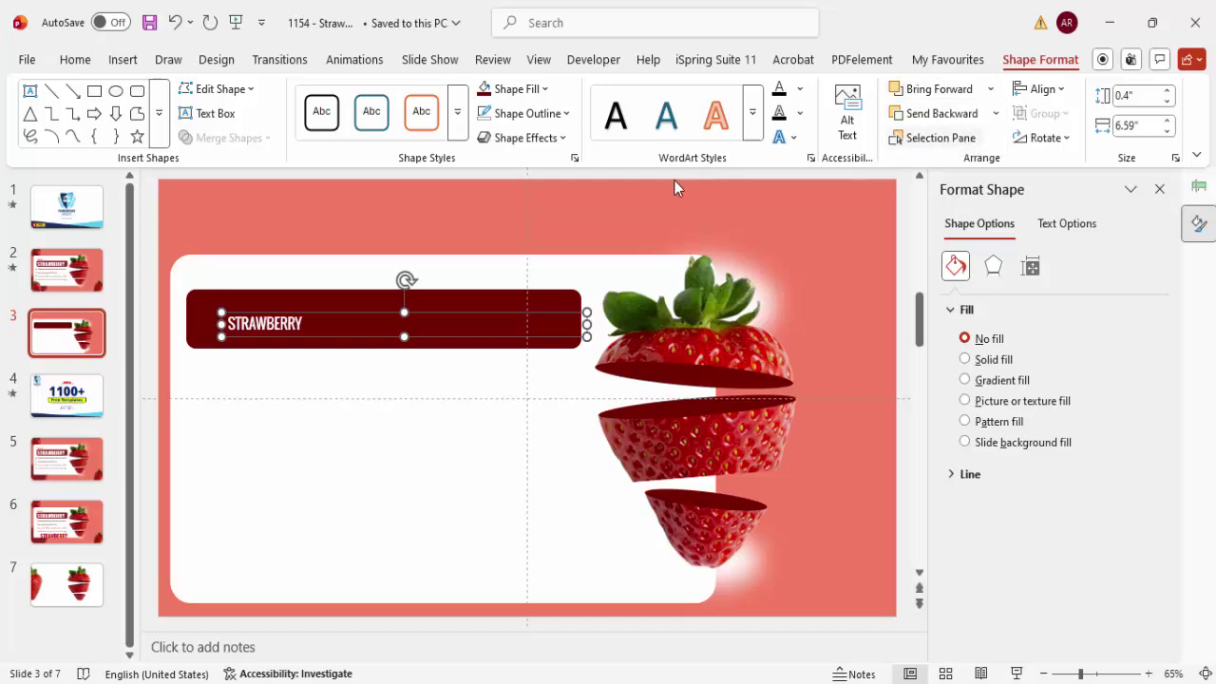
- Enlarge the STRAWBERRY title to 60 pt and fit it inside the bar
{"action": "left_click", "coordinate": [85, 61]}
{"action": "double_click", "coordinate": [407, 98]}
{"action": "left_click", "coordinate": [407, 98]}
{"action": "double_click", "coordinate": [407, 98]}
{"action": "left_click", "coordinate": [406, 98]}
{"action": "double_click", "coordinate": [407, 98]}
{"action": "left_click", "coordinate": [406, 97]}
{"action": "left_click", "coordinate": [407, 98]}
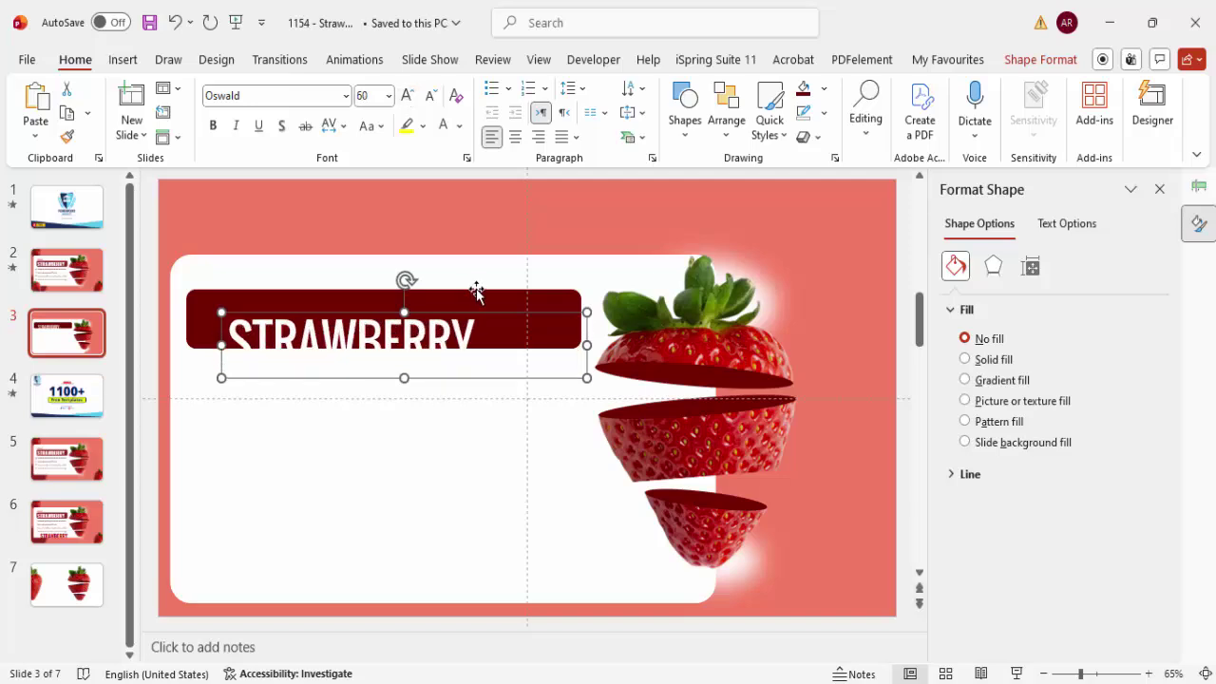
{"action": "left_click_drag", "start_coordinate": [485, 315], "coordinate": [470, 293]}
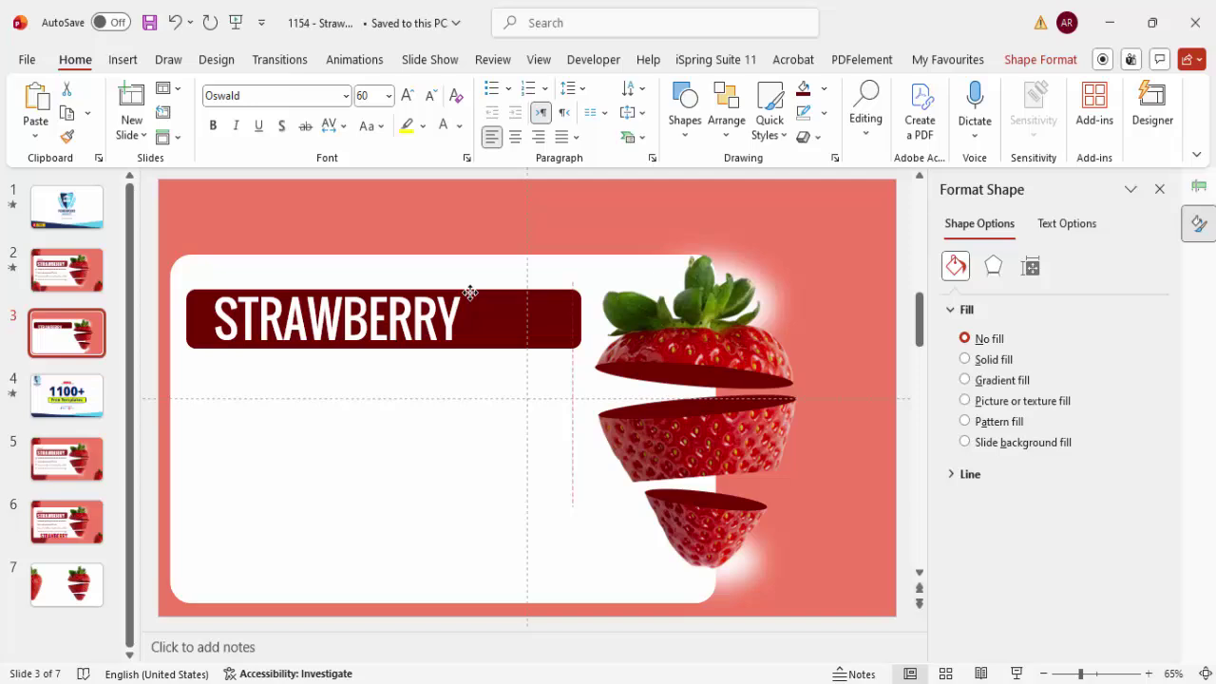
{"action": "left_click_drag", "start_coordinate": [470, 292], "coordinate": [470, 293]}
- Add a text box below the title bar with a Lorem ipsum paragraph via =lorem(1)
{"action": "left_click", "coordinate": [371, 422]}
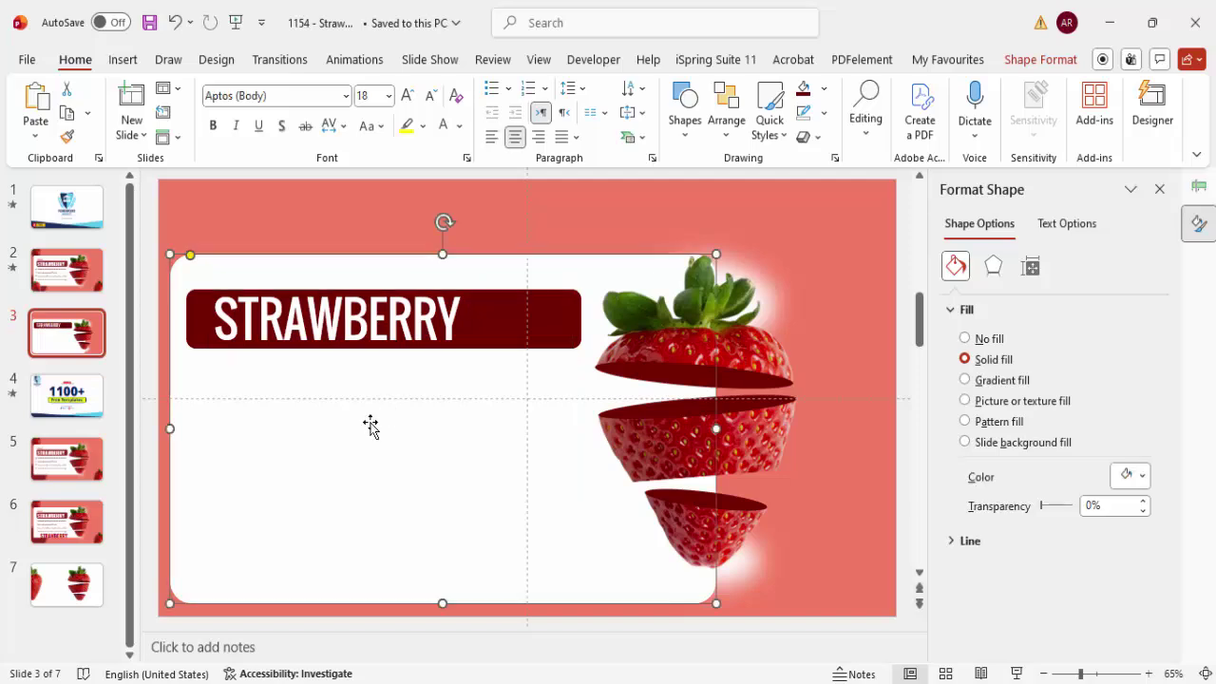
{"action": "left_click", "coordinate": [123, 59]}
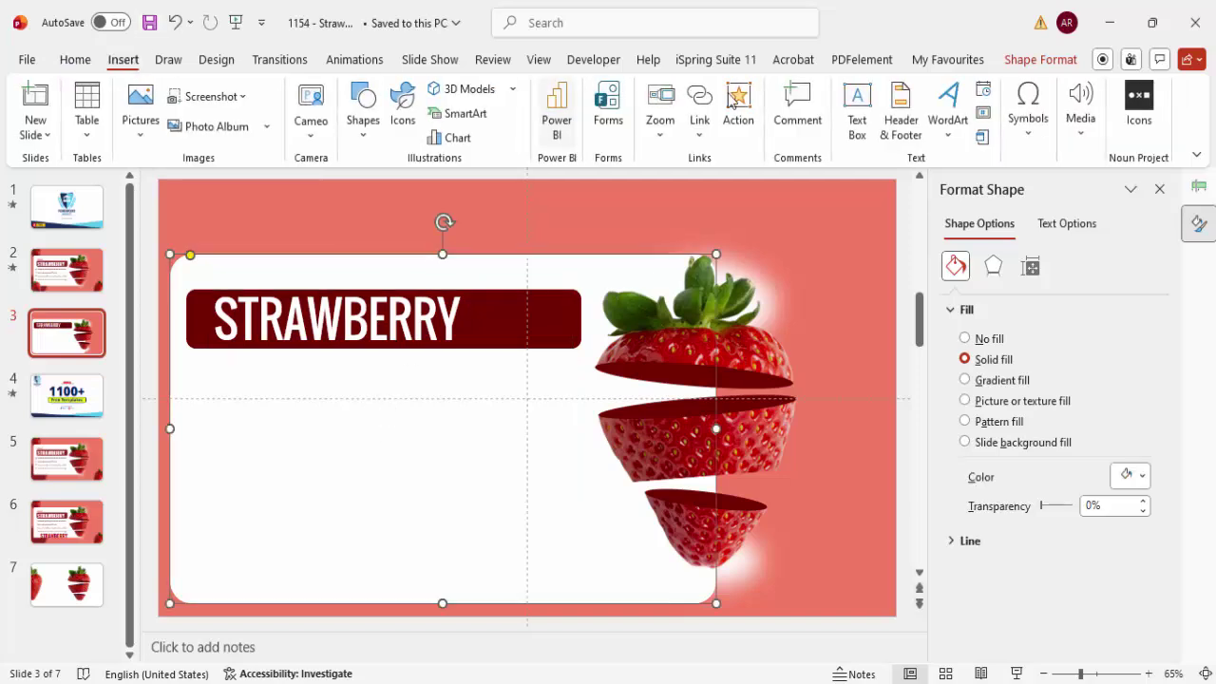
{"action": "left_click", "coordinate": [856, 109]}
{"action": "left_click_drag", "start_coordinate": [206, 382], "coordinate": [558, 550]}
{"action": "type", "text": "=lorem(1)"}
{"action": "key", "text": "Return"}
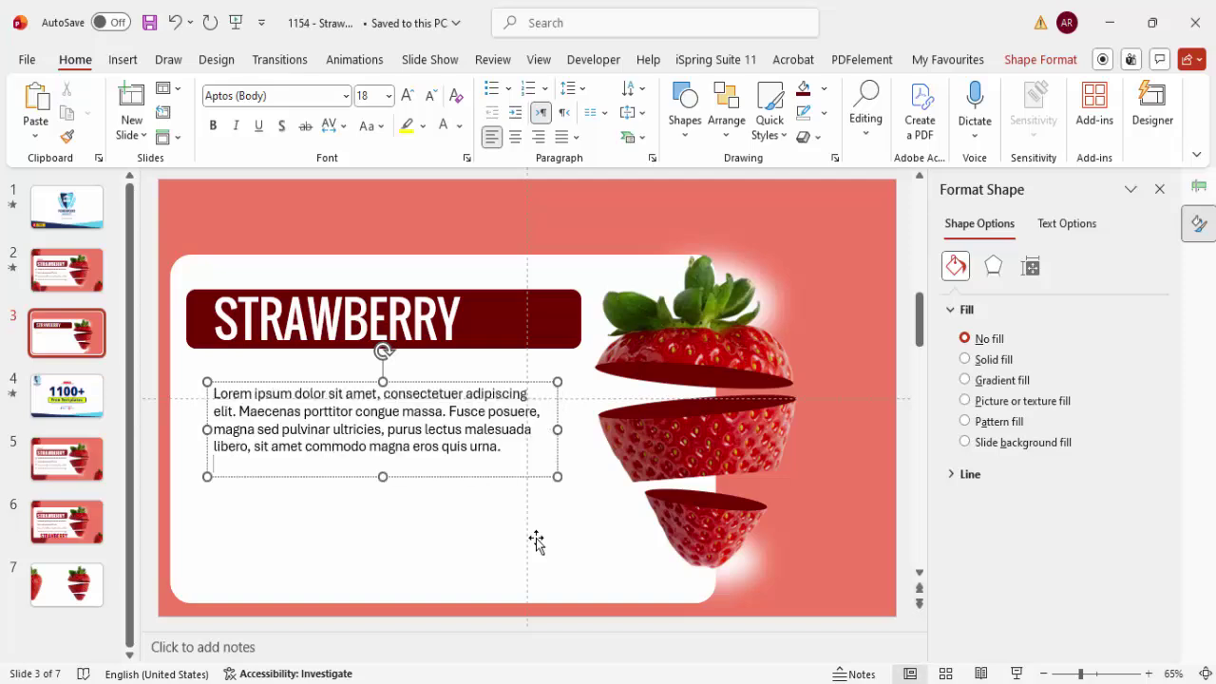
- Make the paragraph red, bulleted and 24 pt, widening the box and nudging it up-left
{"action": "left_click", "coordinate": [473, 382]}
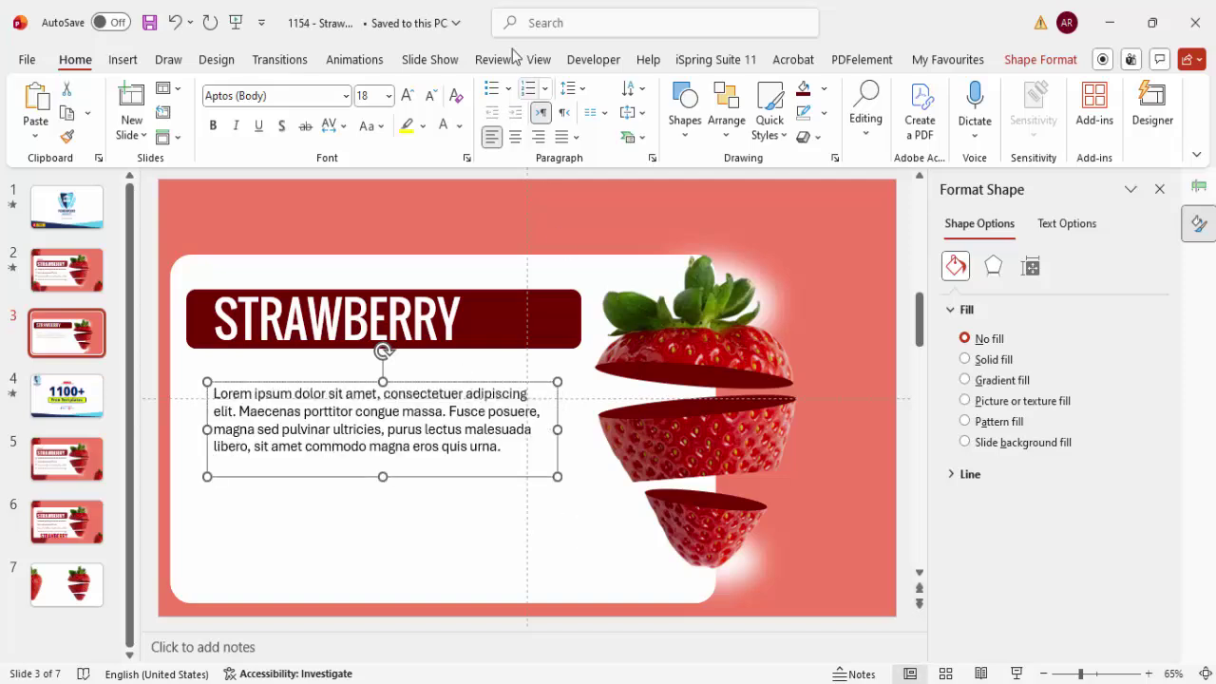
{"action": "left_click", "coordinate": [459, 126]}
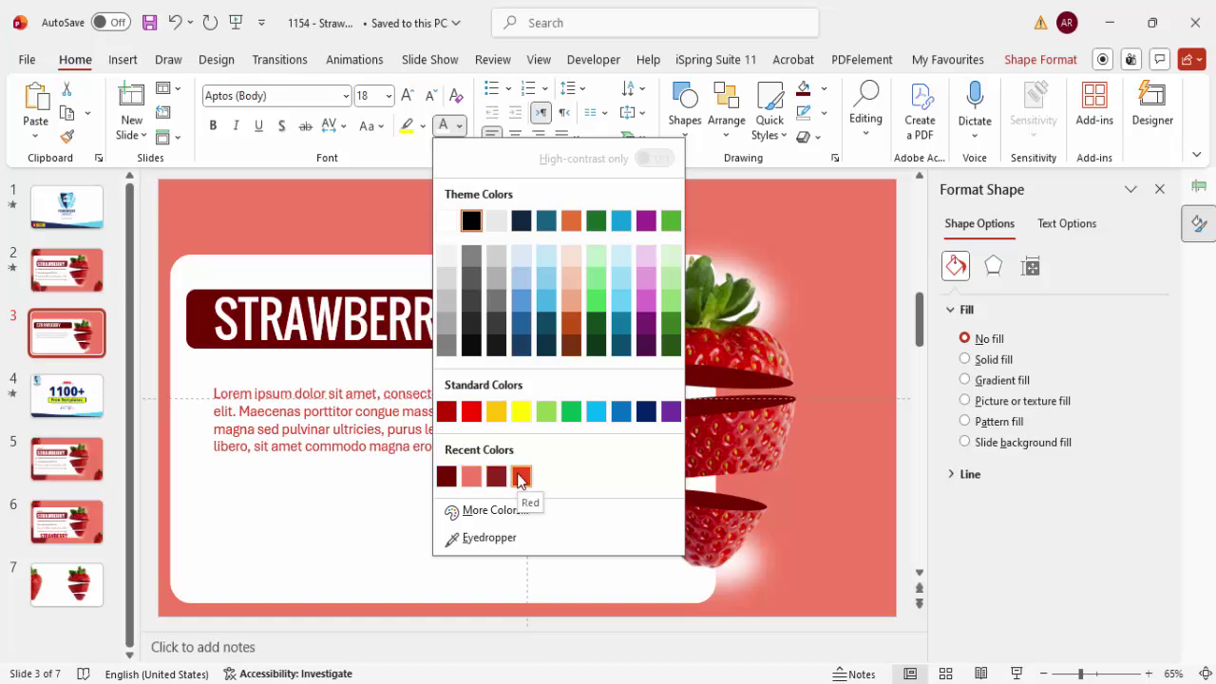
{"action": "left_click", "coordinate": [520, 477]}
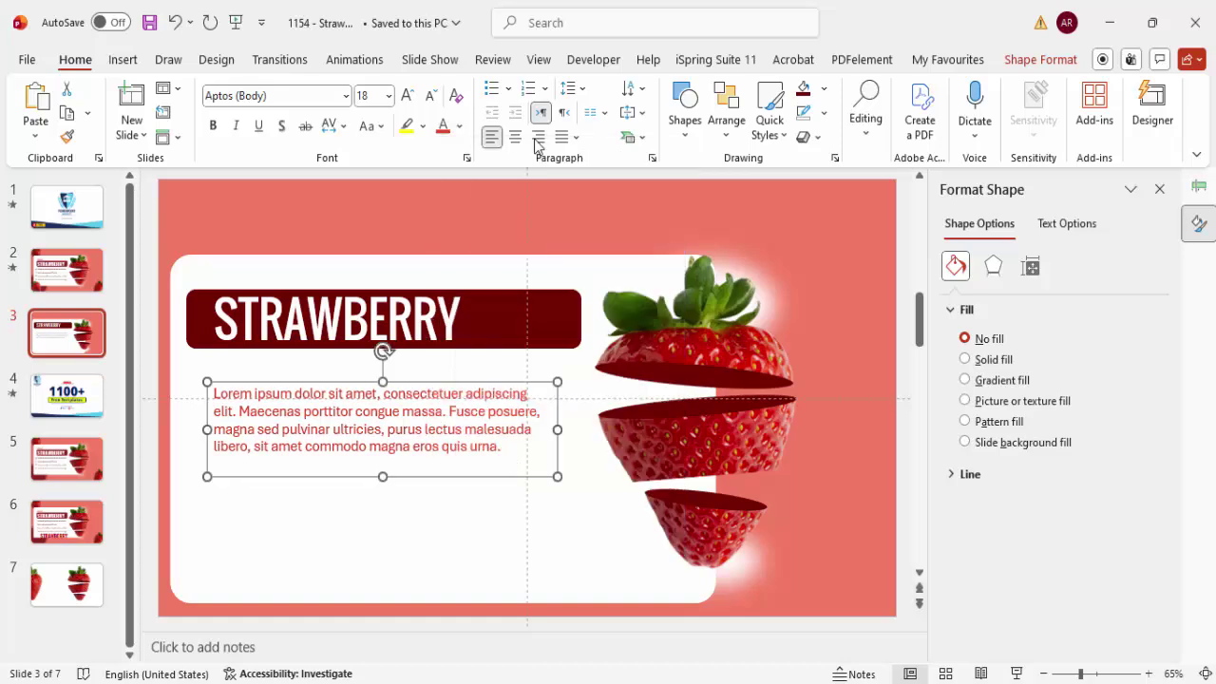
{"action": "left_click", "coordinate": [491, 88]}
{"action": "left_click", "coordinate": [407, 95]}
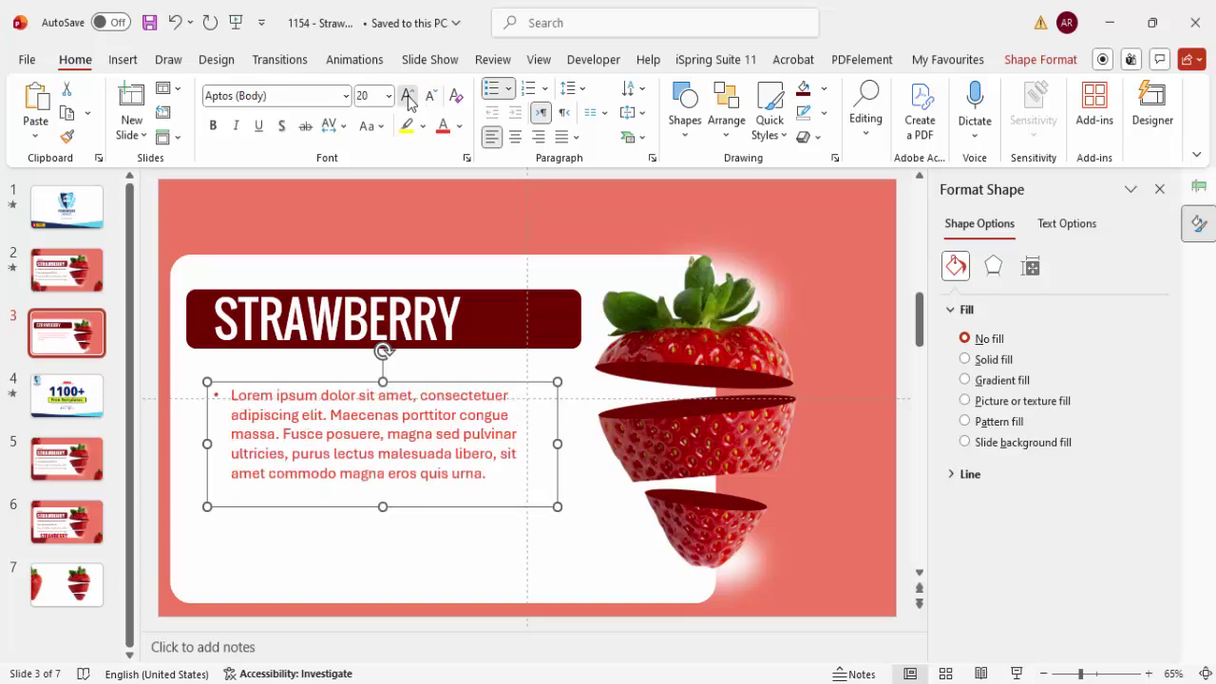
{"action": "left_click", "coordinate": [406, 95]}
{"action": "left_click_drag", "start_coordinate": [556, 463], "coordinate": [603, 456]}
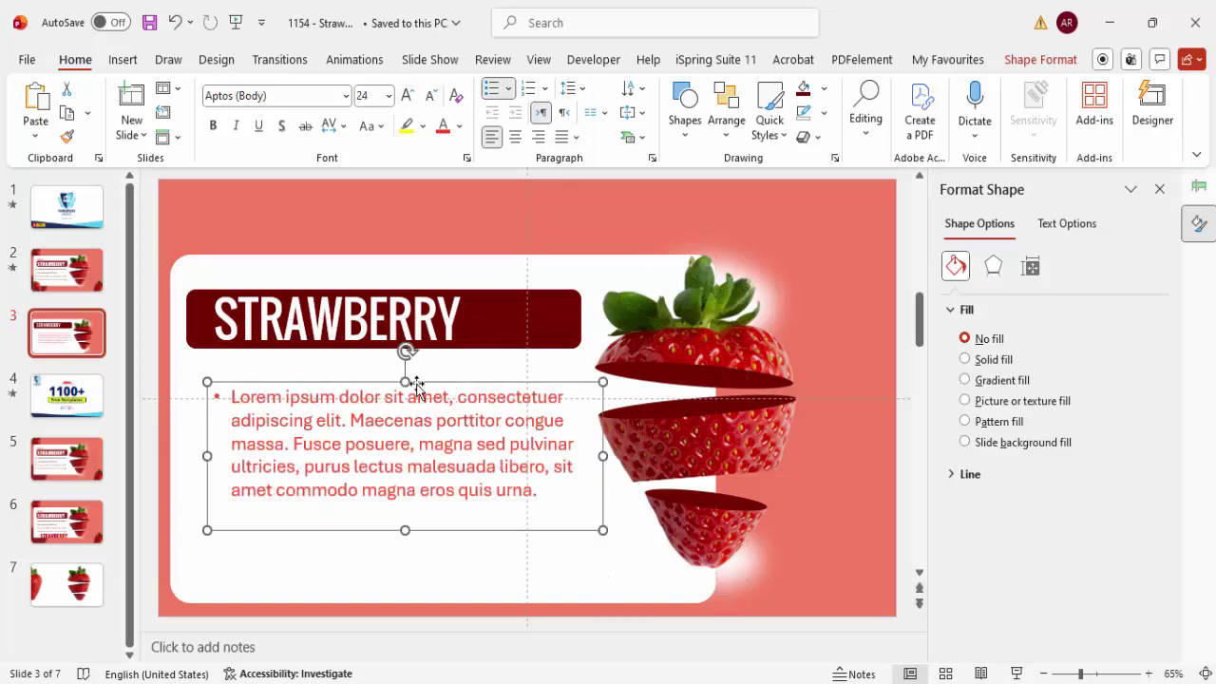
{"action": "left_click_drag", "start_coordinate": [433, 385], "coordinate": [424, 367]}
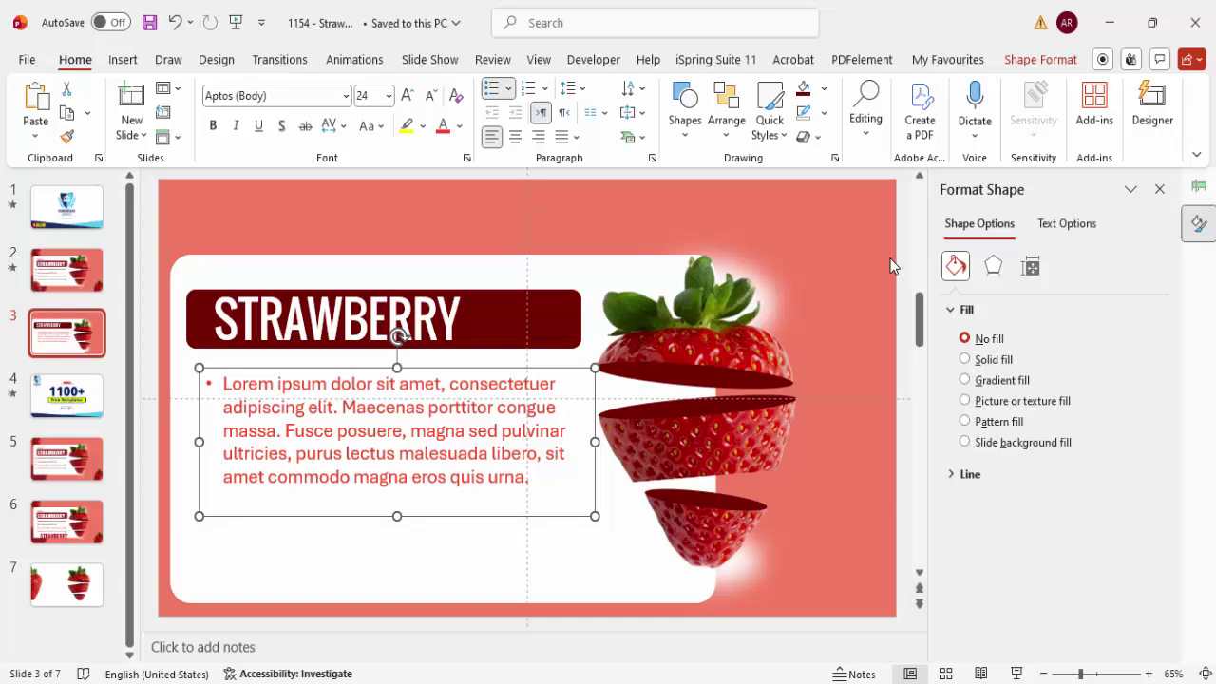
- Ungroup the strawberry picture into separate slice shapes
{"action": "left_click", "coordinate": [876, 278]}
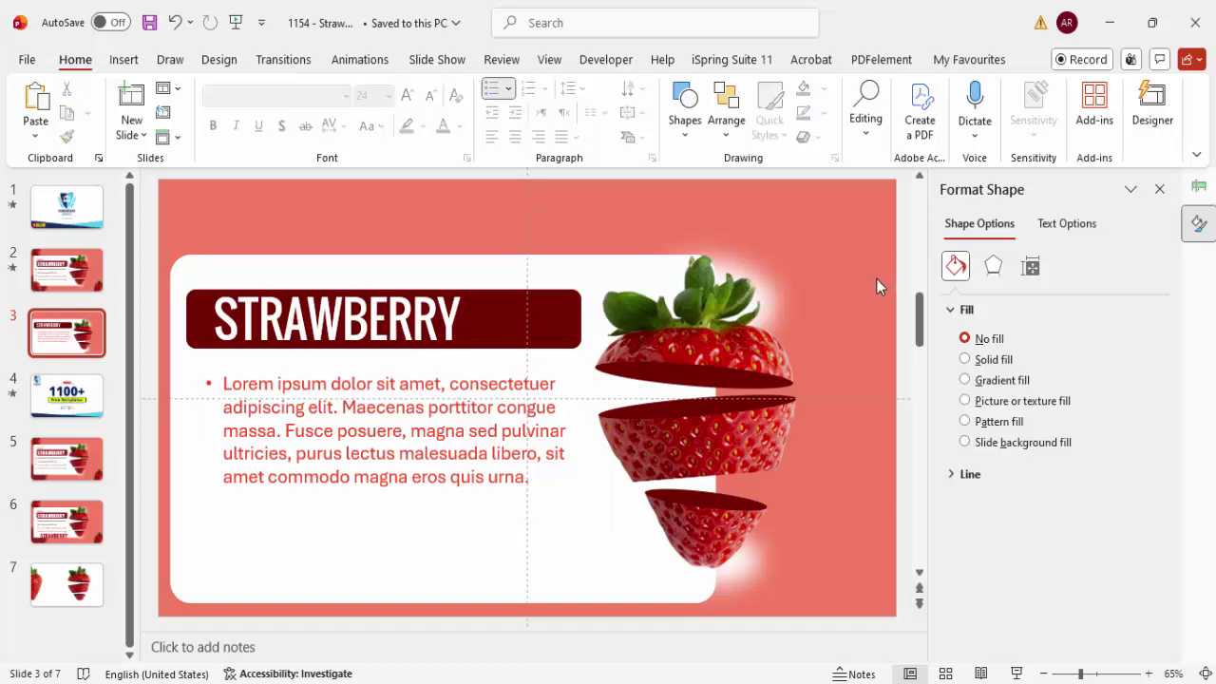
{"action": "left_click", "coordinate": [712, 351]}
{"action": "left_click", "coordinate": [722, 521], "text": "shift"}
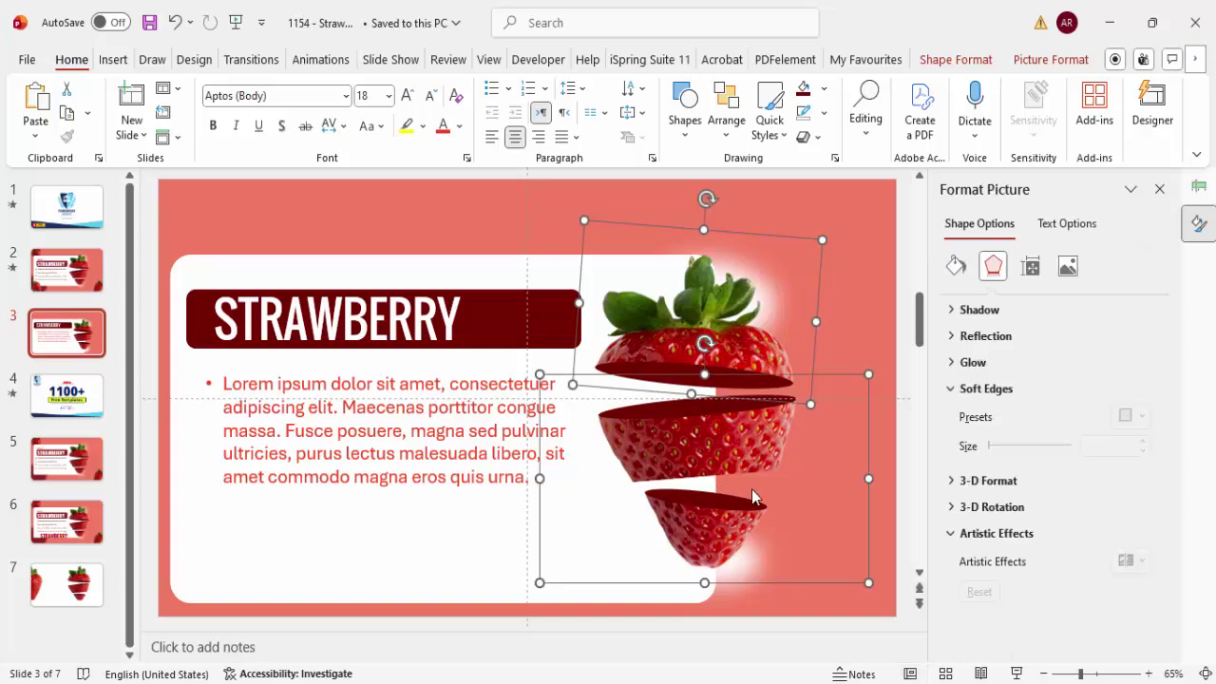
{"action": "left_click", "coordinate": [708, 551], "text": "shift"}
{"action": "left_click", "coordinate": [823, 613]}
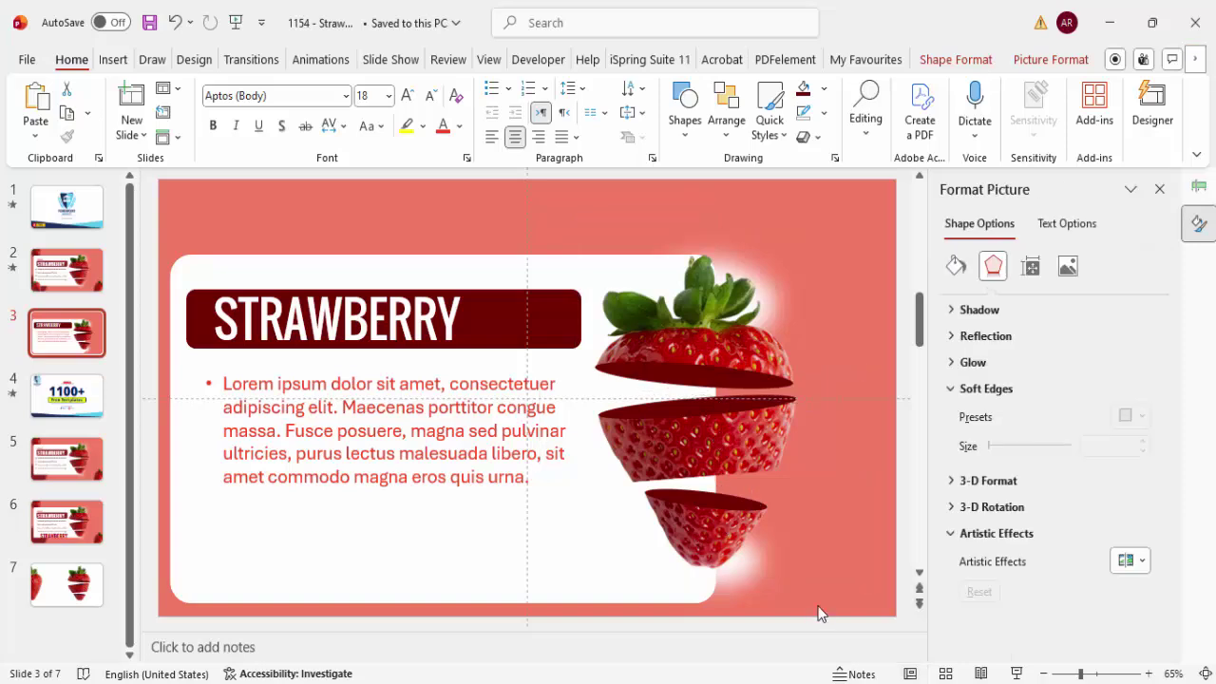
{"action": "left_click", "coordinate": [730, 474]}
{"action": "right_click", "coordinate": [758, 421]}
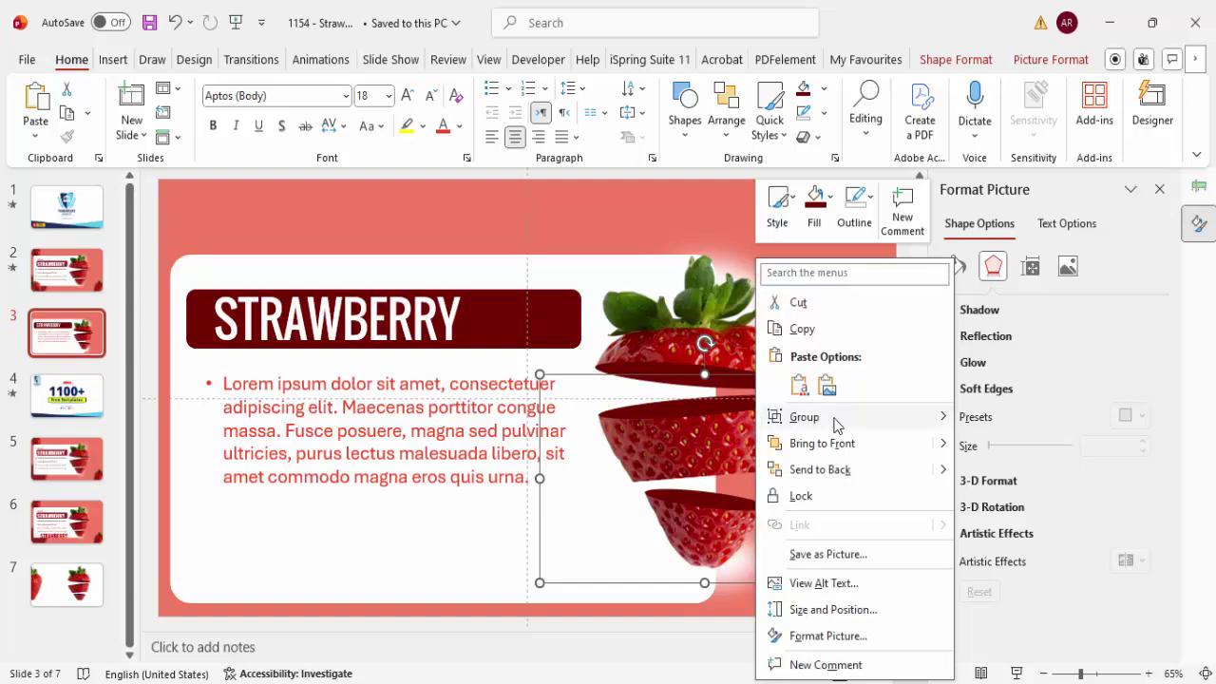
{"action": "mouse_move", "coordinate": [843, 418]}
{"action": "left_click", "coordinate": [1009, 470]}
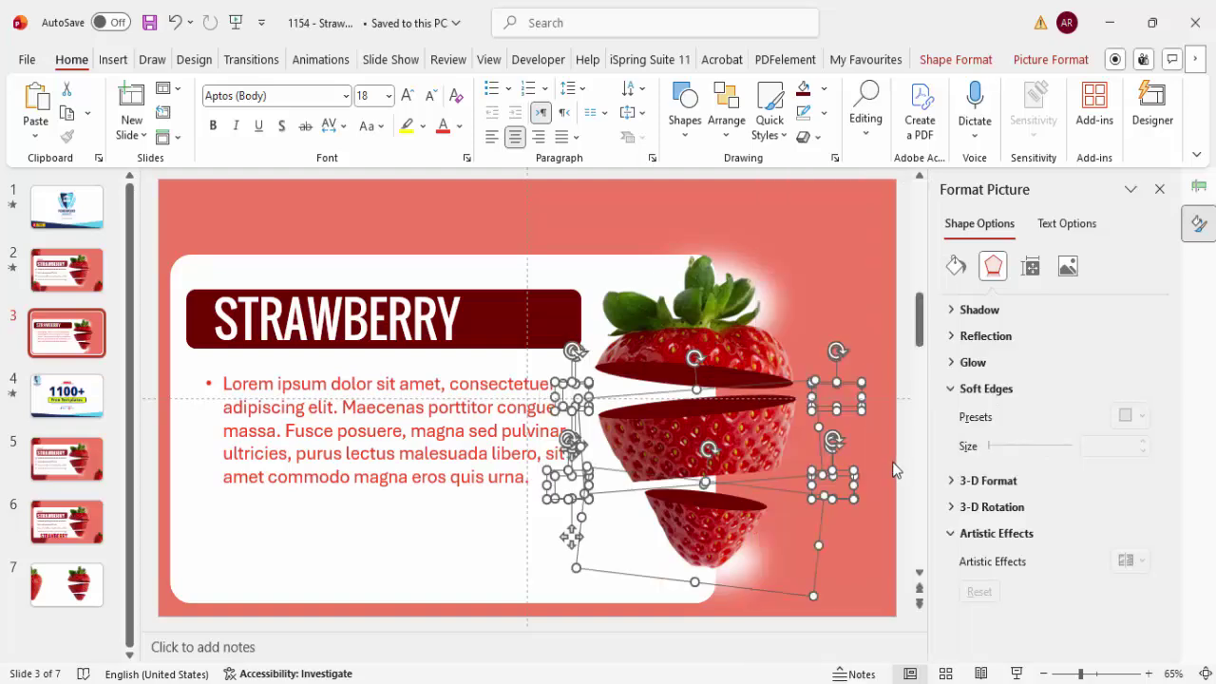
- Inspect the ungrouped pieces and the stray shapes on both sides of the strawberry
{"action": "left_click", "coordinate": [884, 539]}
{"action": "left_click", "coordinate": [732, 480]}
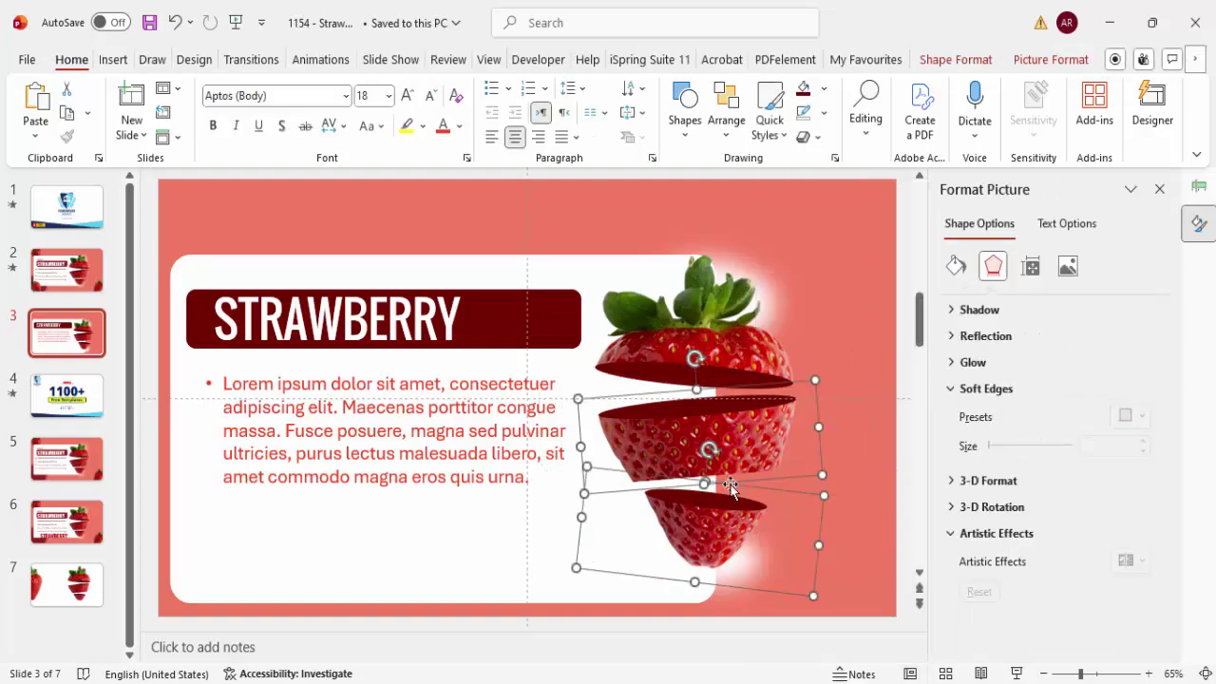
{"action": "left_click", "coordinate": [744, 367]}
{"action": "left_click", "coordinate": [856, 422]}
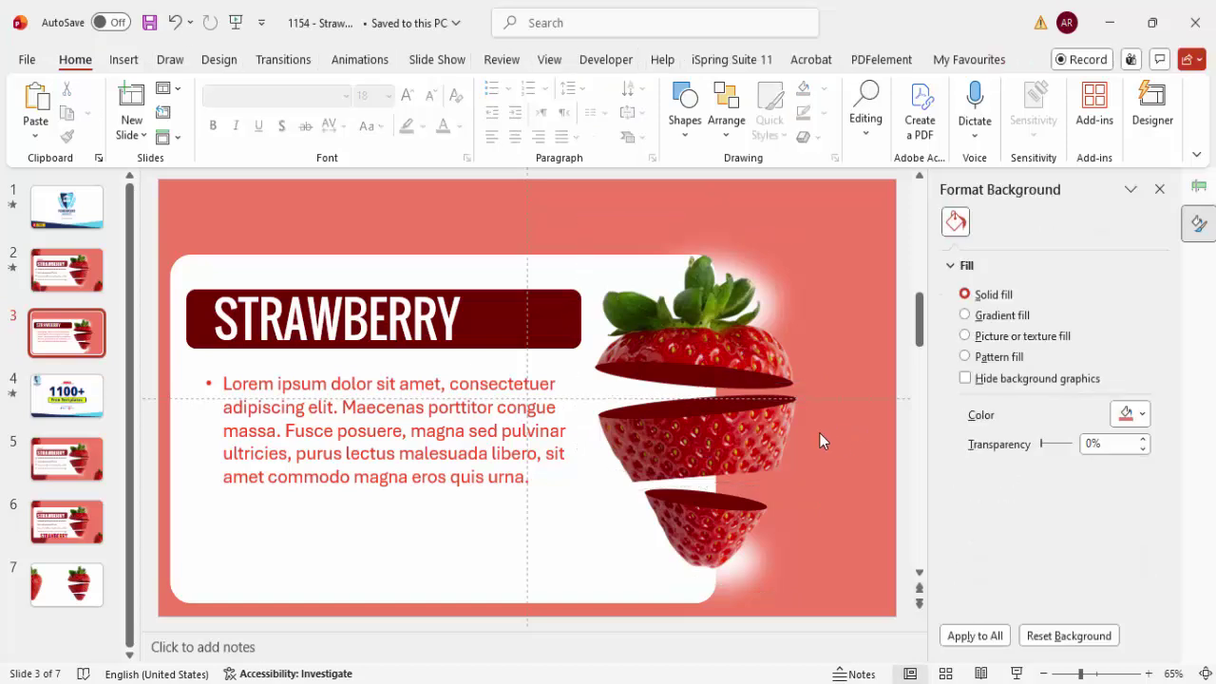
{"action": "left_click_drag", "start_coordinate": [878, 343], "coordinate": [791, 549]}
{"action": "key", "text": "Escape"}
{"action": "left_click_drag", "start_coordinate": [489, 606], "coordinate": [631, 340]}
{"action": "key", "text": "Escape"}
- Select the top, middle and bottom strawberry slices together
{"action": "left_click", "coordinate": [753, 356]}
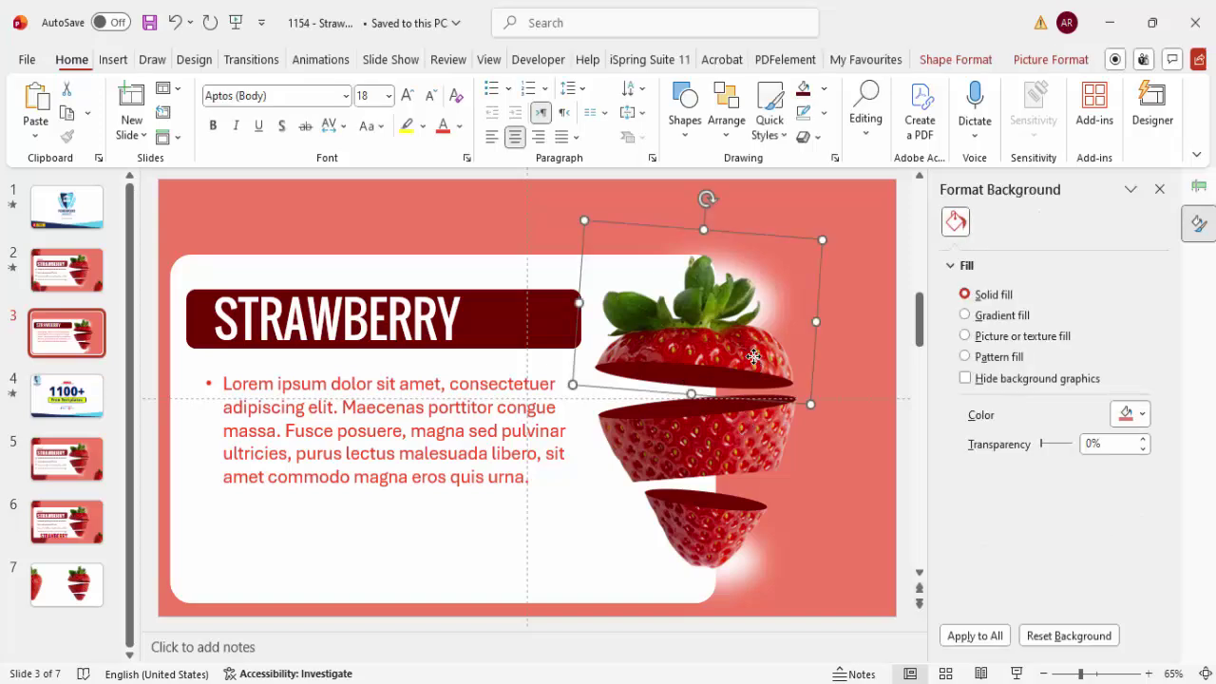
{"action": "left_click", "coordinate": [740, 457], "text": "shift"}
{"action": "left_click", "coordinate": [724, 525], "text": "shift"}
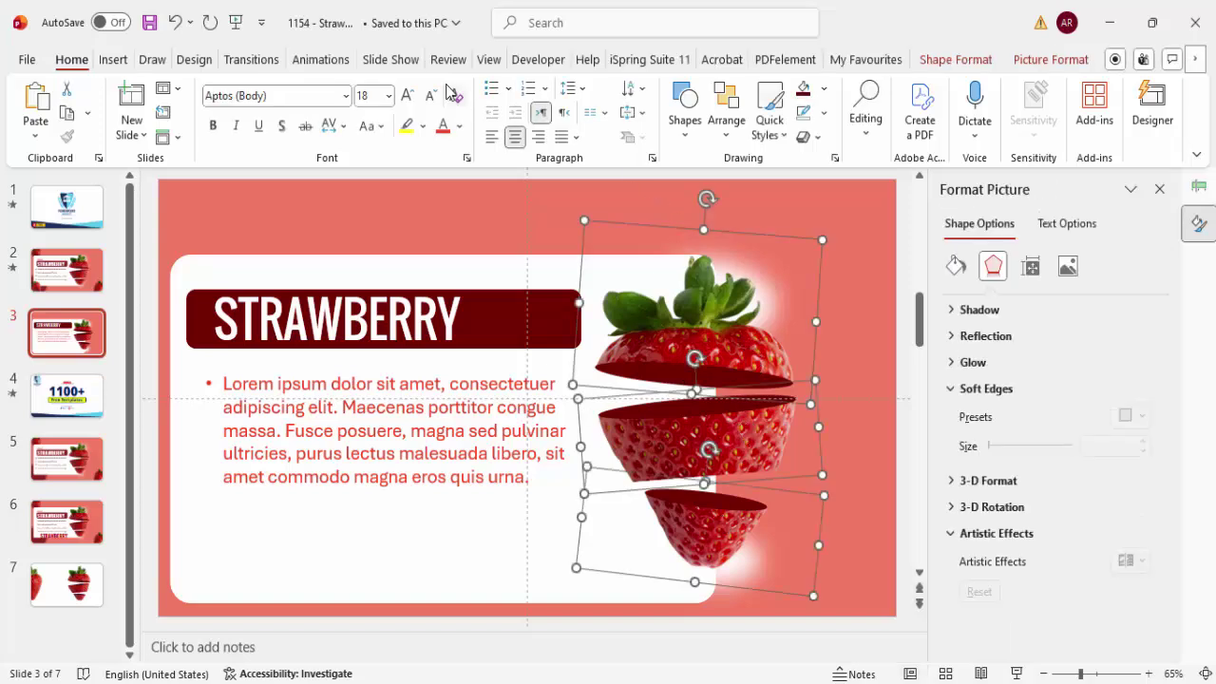
{"action": "left_click", "coordinate": [320, 60]}
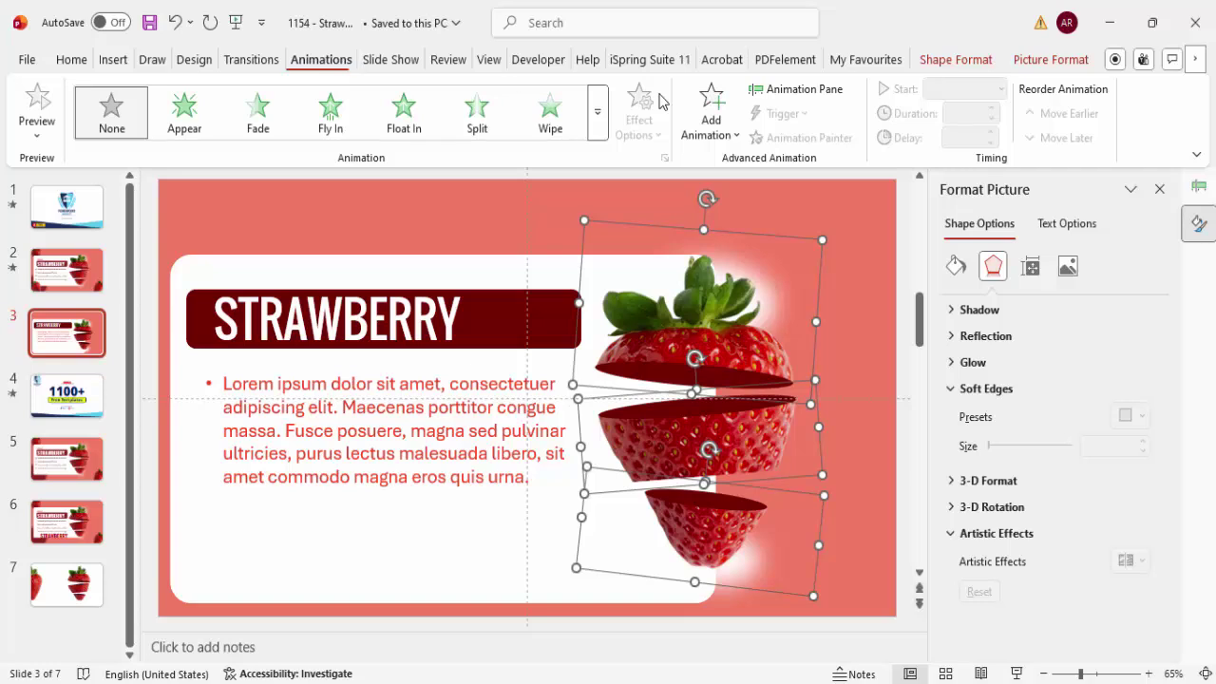
- Apply a Fly In entrance from the top to the strawberry slices
{"action": "left_click", "coordinate": [804, 89]}
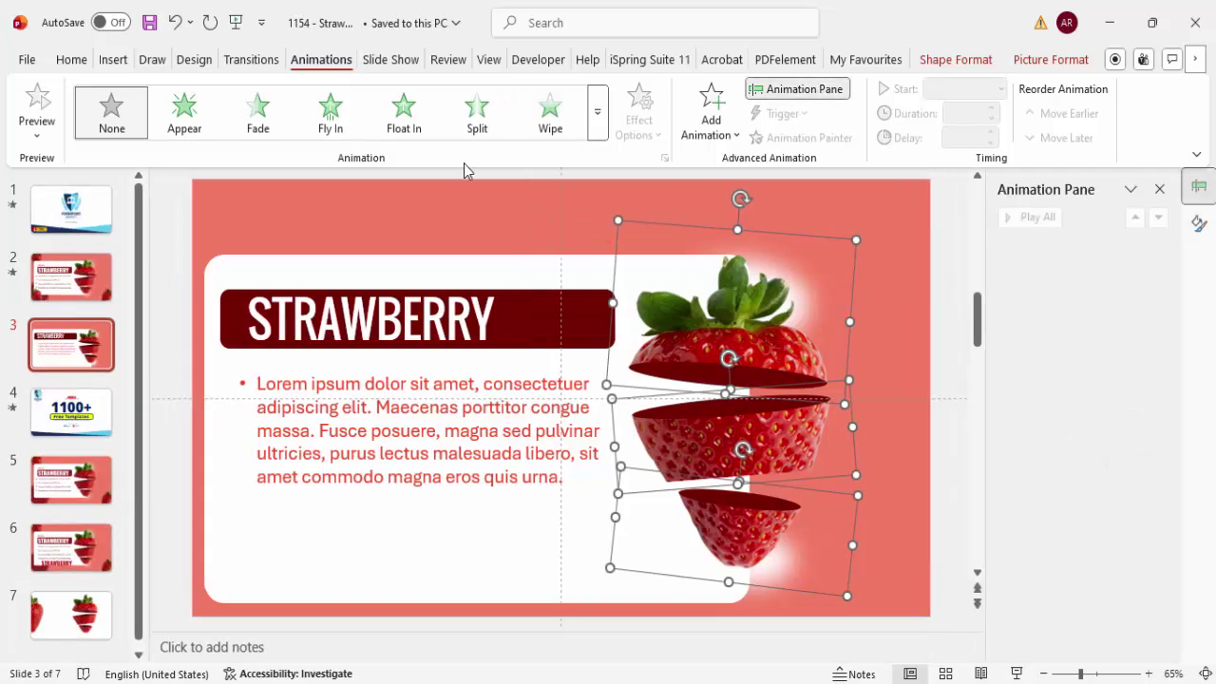
{"action": "left_click", "coordinate": [329, 119]}
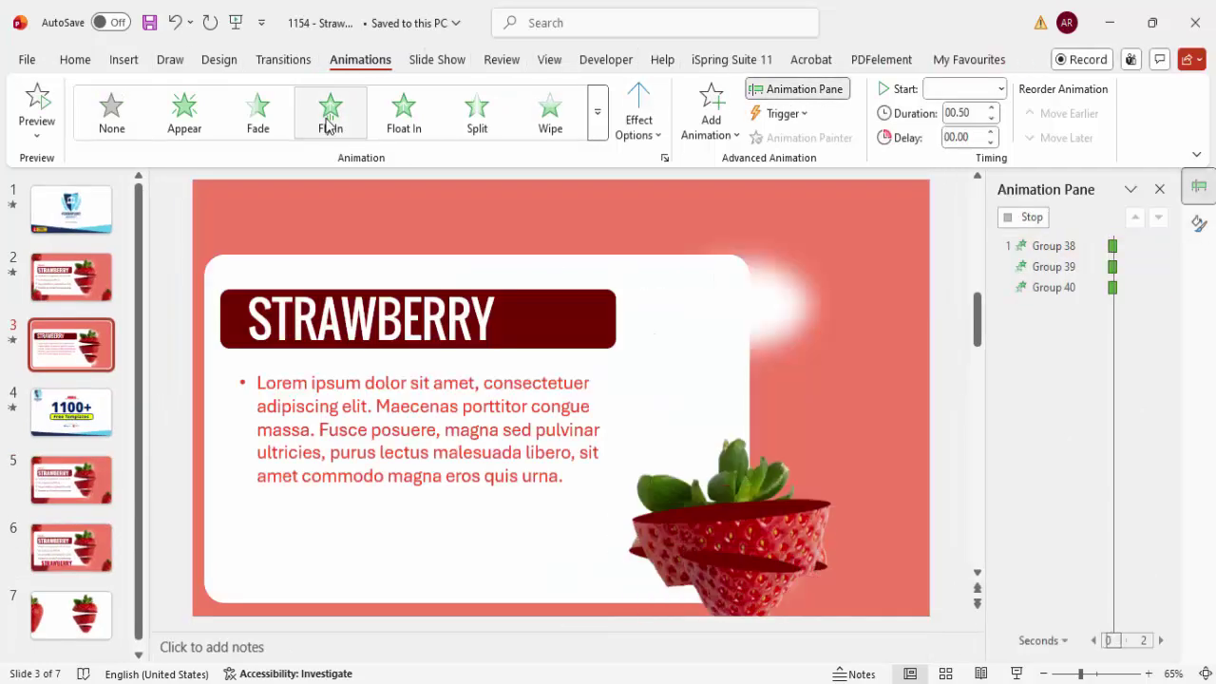
{"action": "left_click", "coordinate": [638, 124]}
{"action": "left_click", "coordinate": [700, 380]}
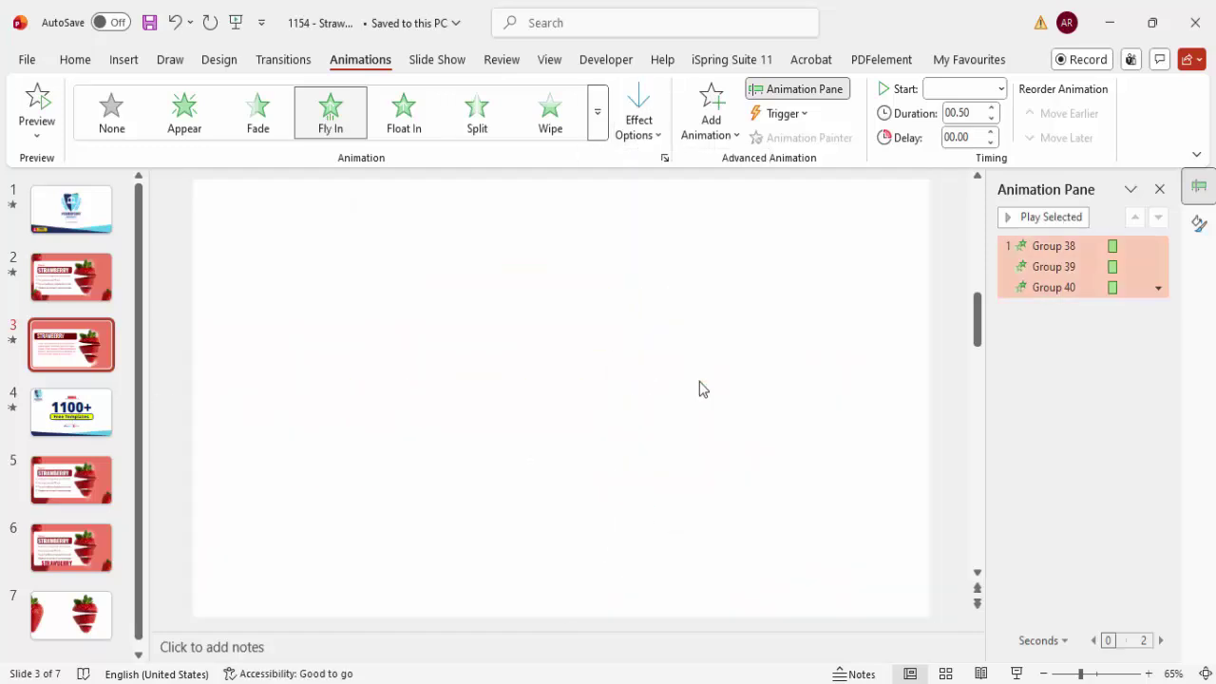
- Set the Fly In effect's bounce end to 0.22 seconds
{"action": "right_click", "coordinate": [1056, 246]}
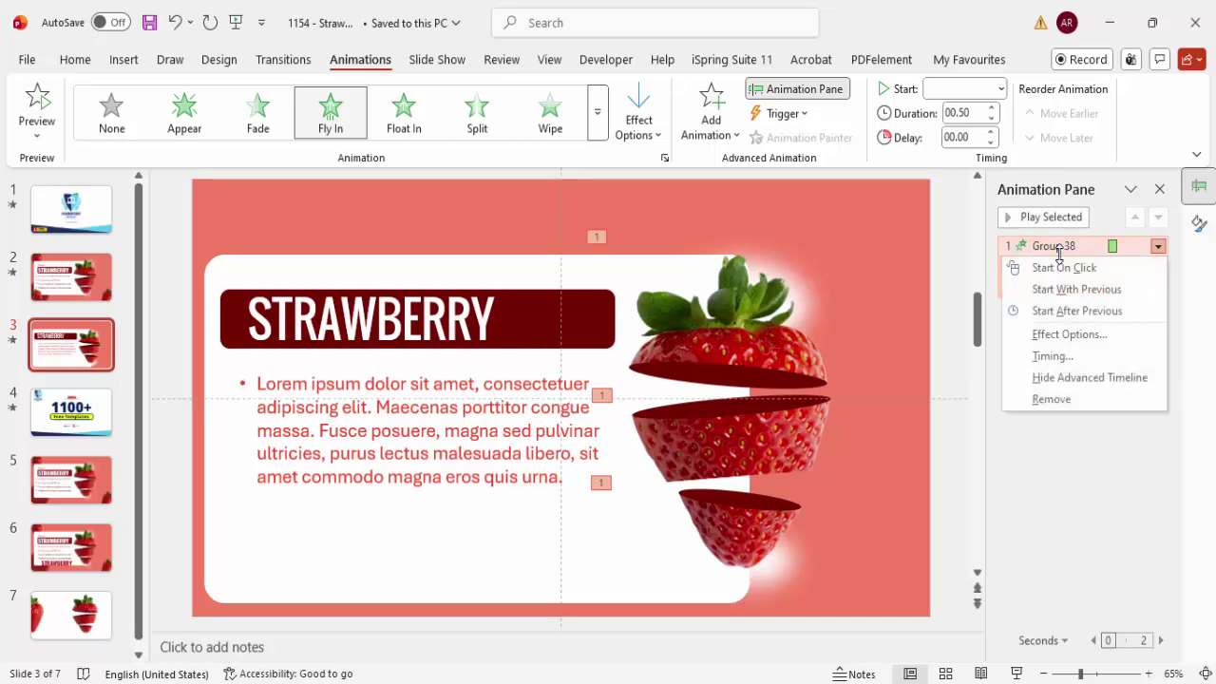
{"action": "left_click", "coordinate": [1068, 333]}
{"action": "left_click_drag", "start_coordinate": [398, 463], "coordinate": [422, 471]}
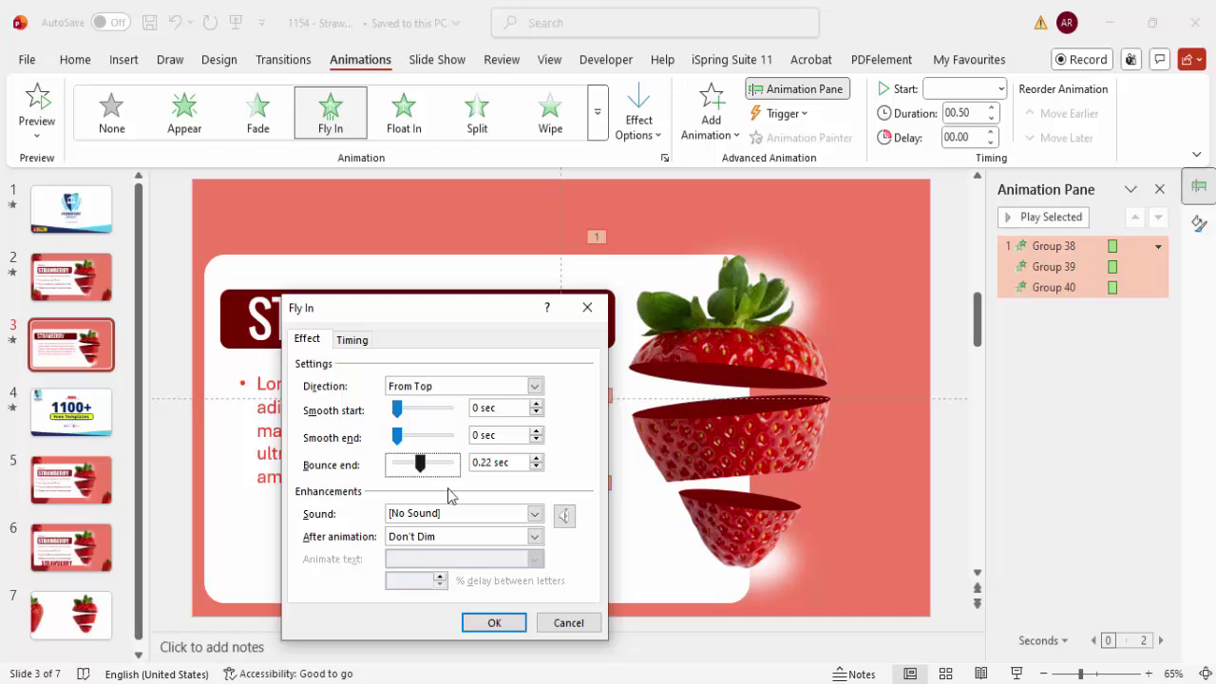
{"action": "left_click", "coordinate": [504, 625]}
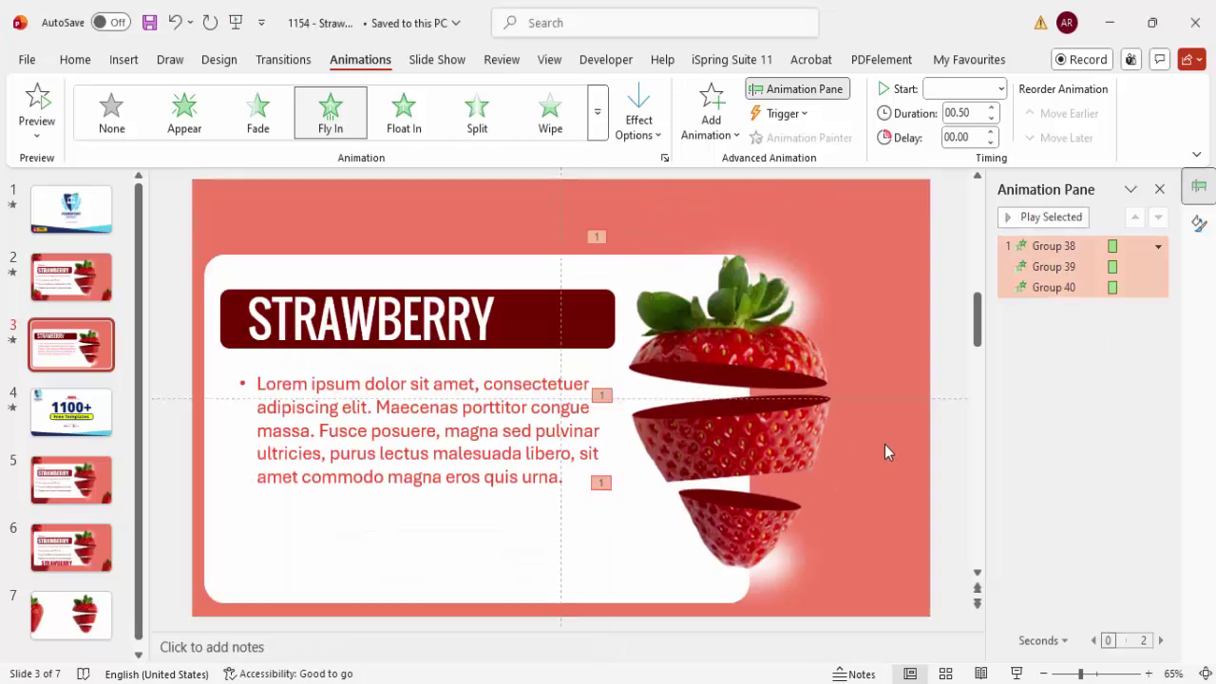
{"action": "left_click", "coordinate": [481, 572]}
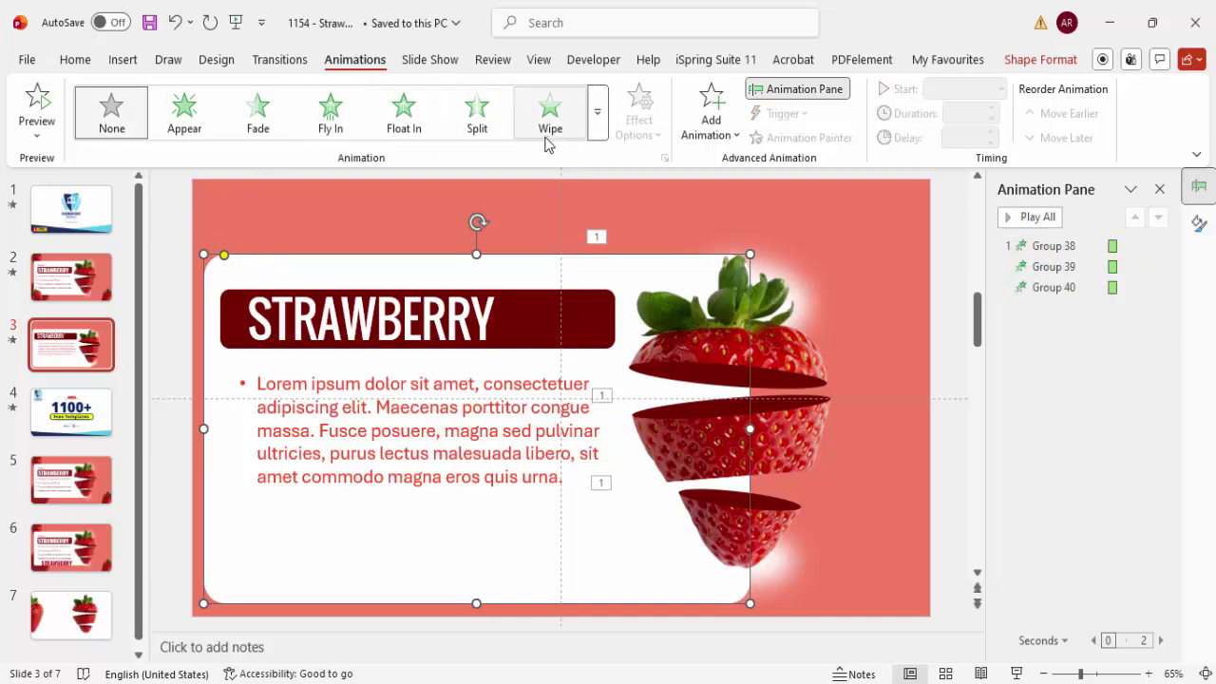
- Give the white panel a Stretch entrance from the right, starting After Previous
{"action": "left_click", "coordinate": [700, 139]}
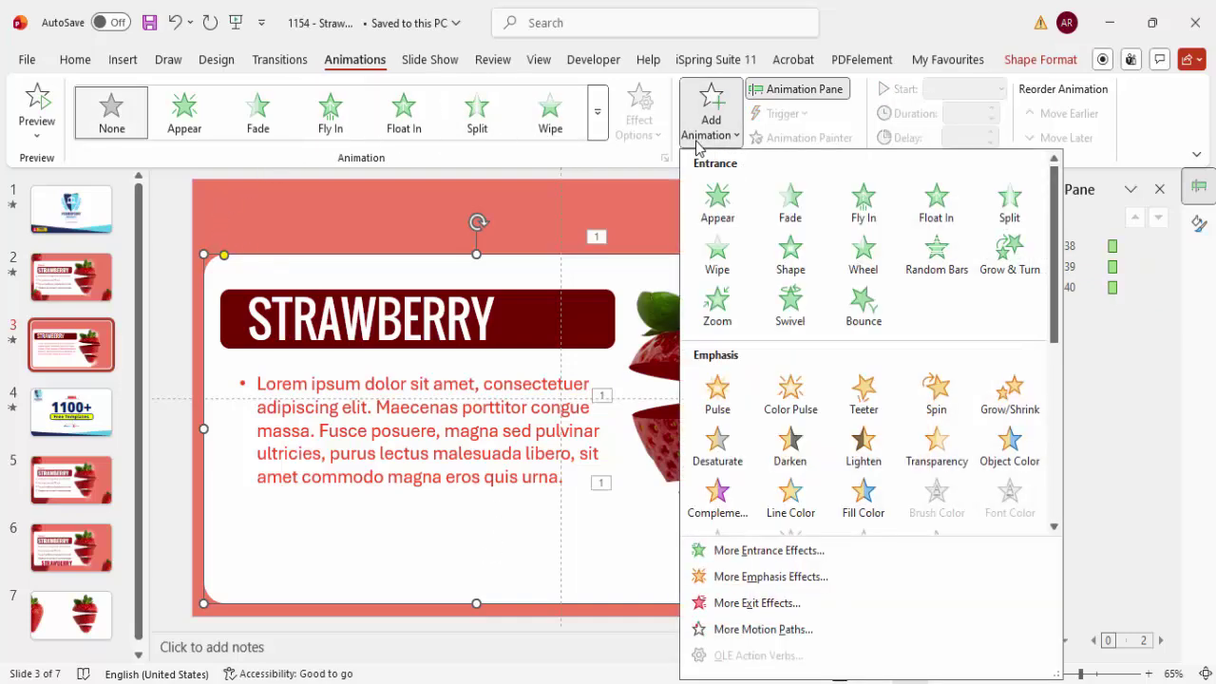
{"action": "left_click", "coordinate": [756, 561]}
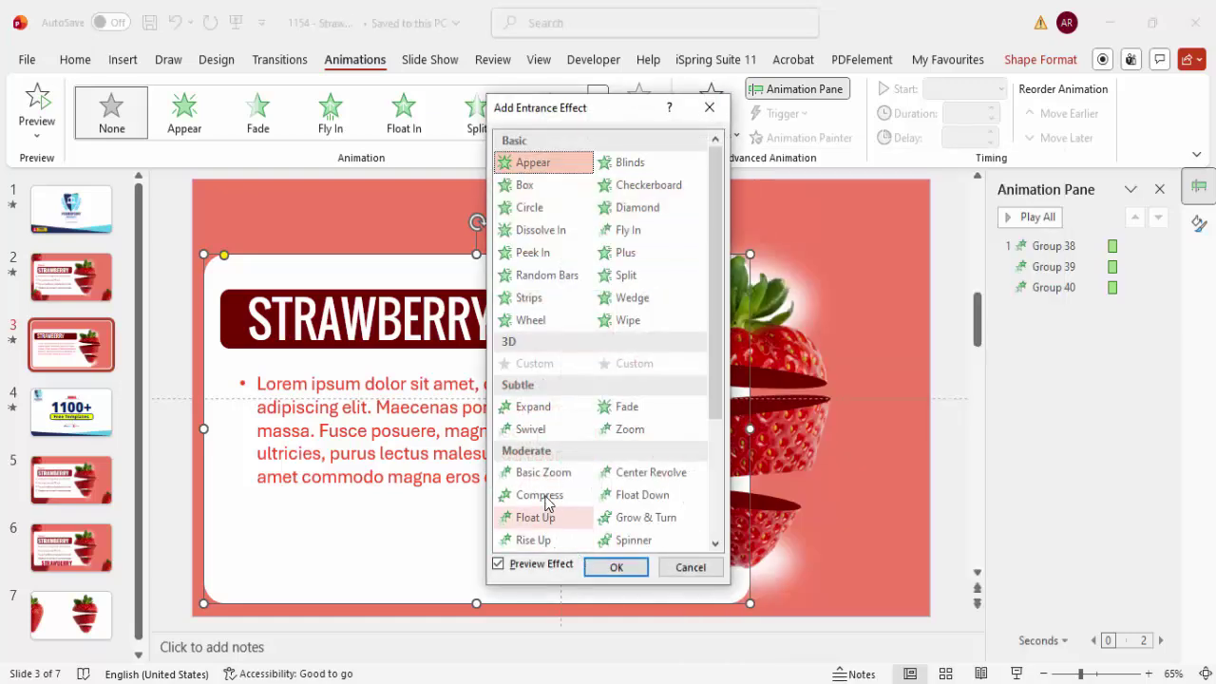
{"action": "scroll", "coordinate": [573, 416], "scroll_direction": "down", "scroll_amount": 3}
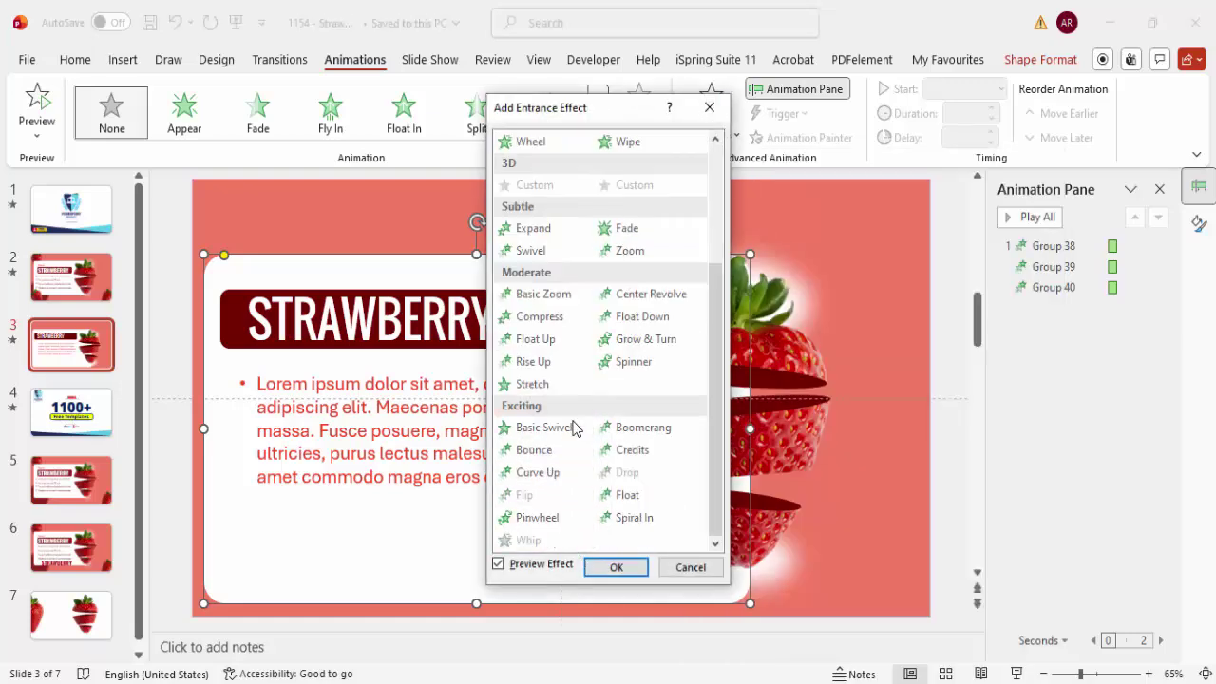
{"action": "left_click", "coordinate": [560, 386]}
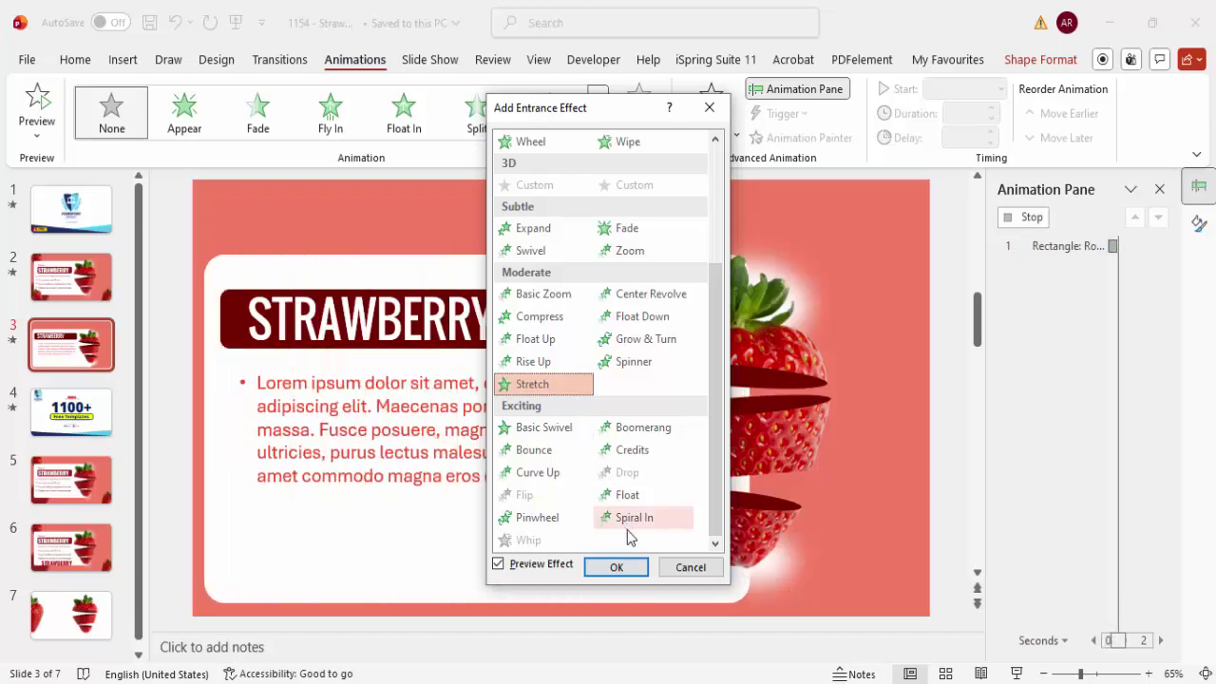
{"action": "left_click", "coordinate": [622, 568]}
{"action": "left_click", "coordinate": [643, 139]}
{"action": "left_click", "coordinate": [696, 336]}
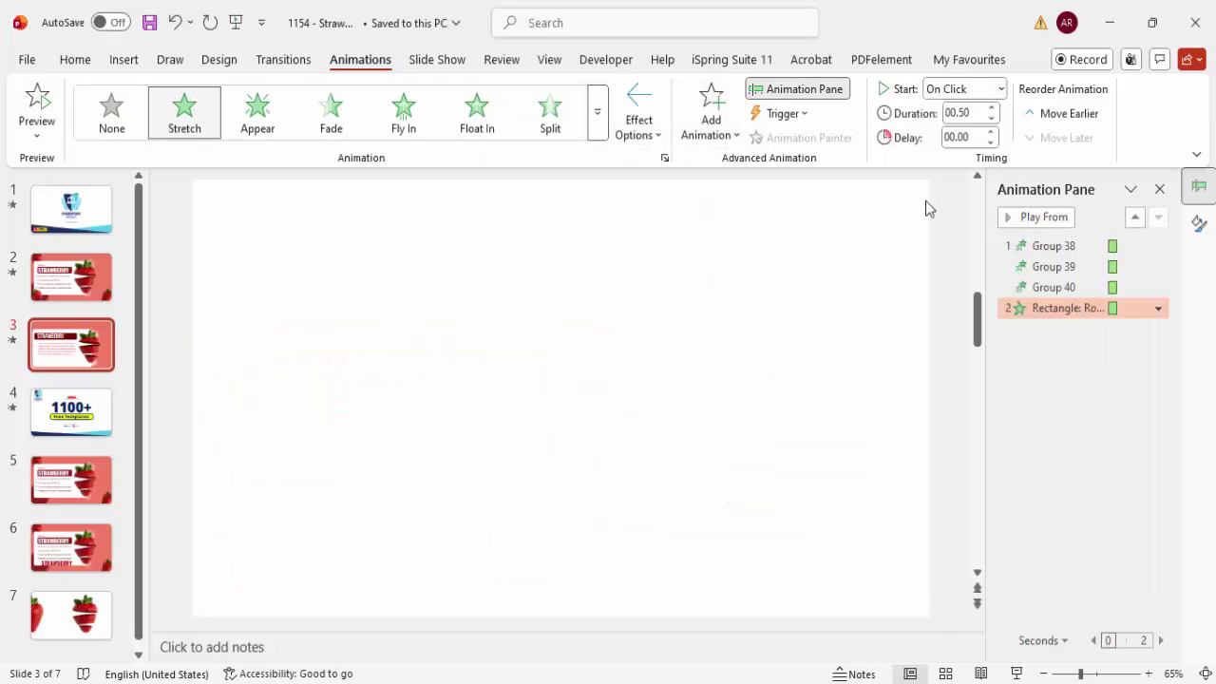
{"action": "left_click", "coordinate": [1000, 88]}
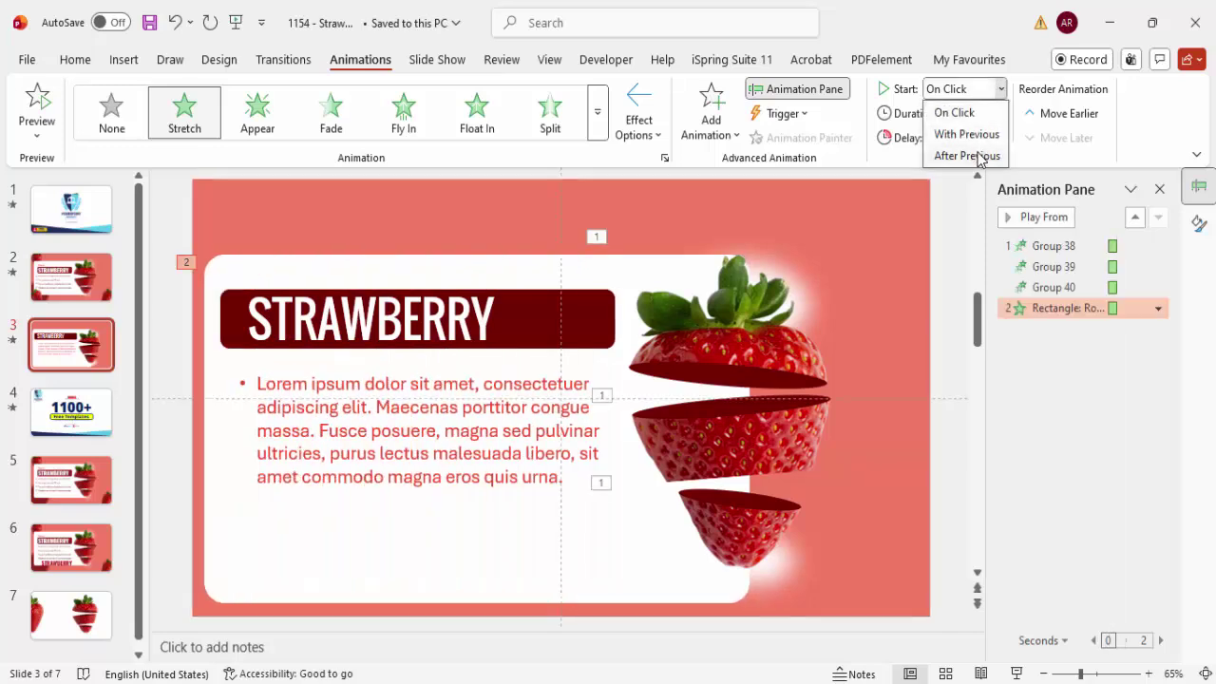
{"action": "left_click", "coordinate": [967, 156]}
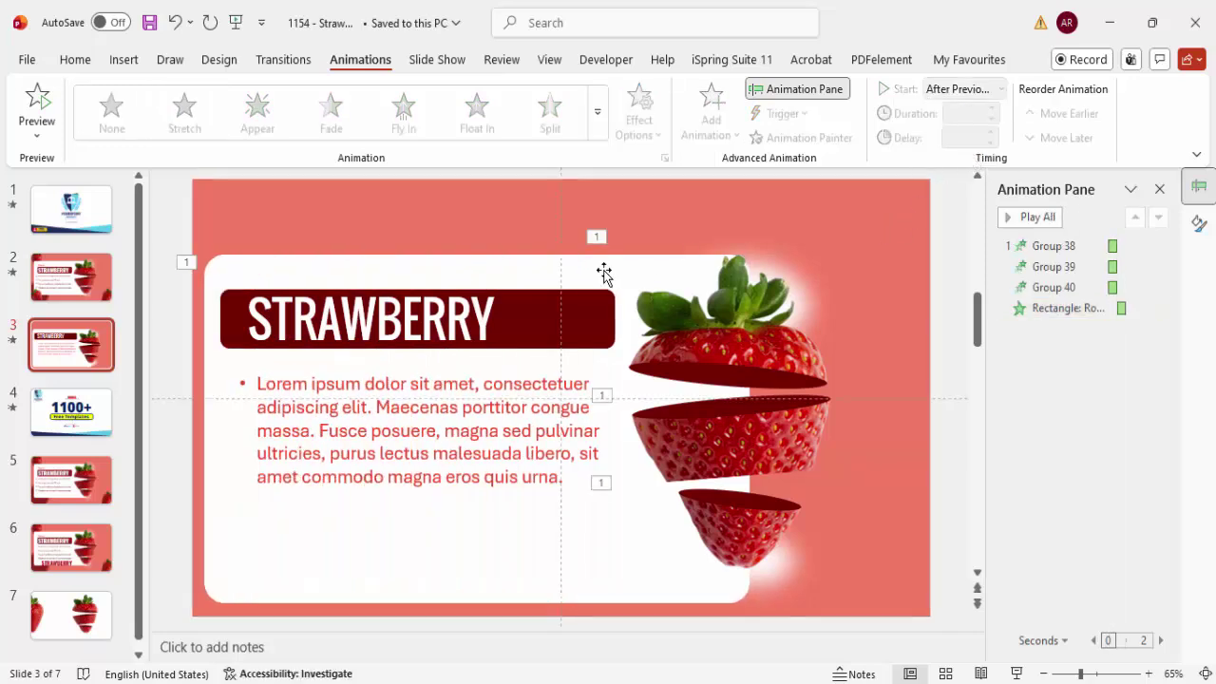
{"action": "left_click", "coordinate": [596, 314]}
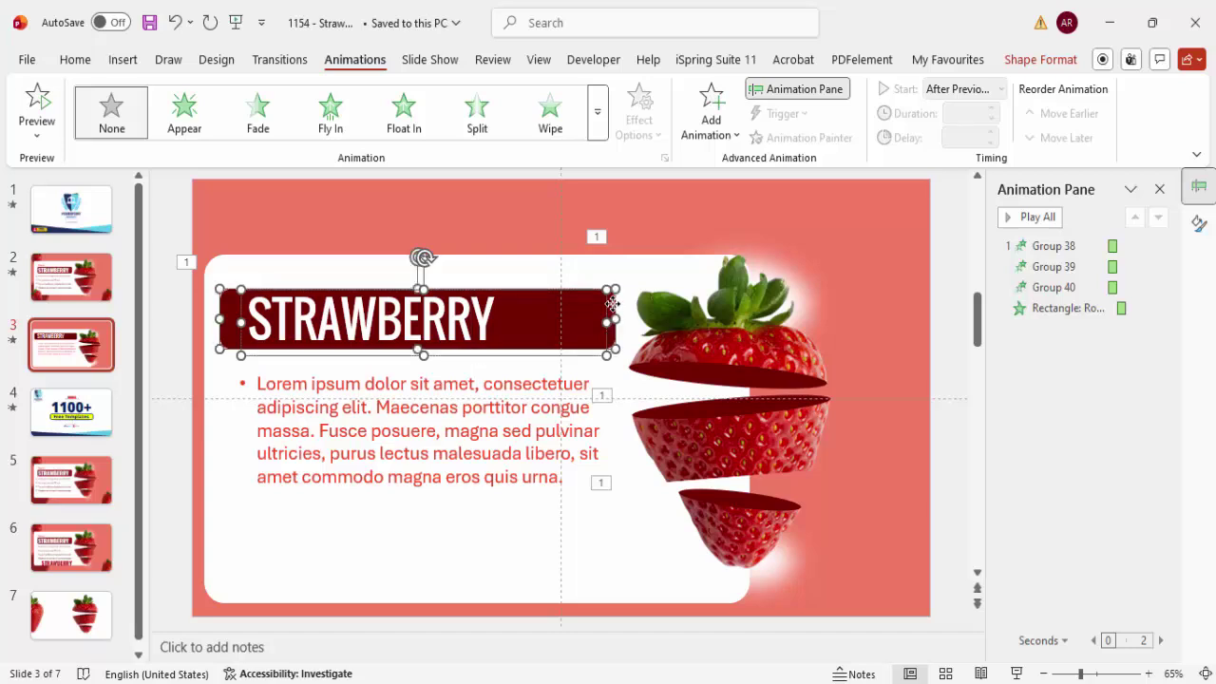
- Give the title and body text a Wipe from Top, After Previous, and preview all animations
{"action": "key", "text": "Tab"}
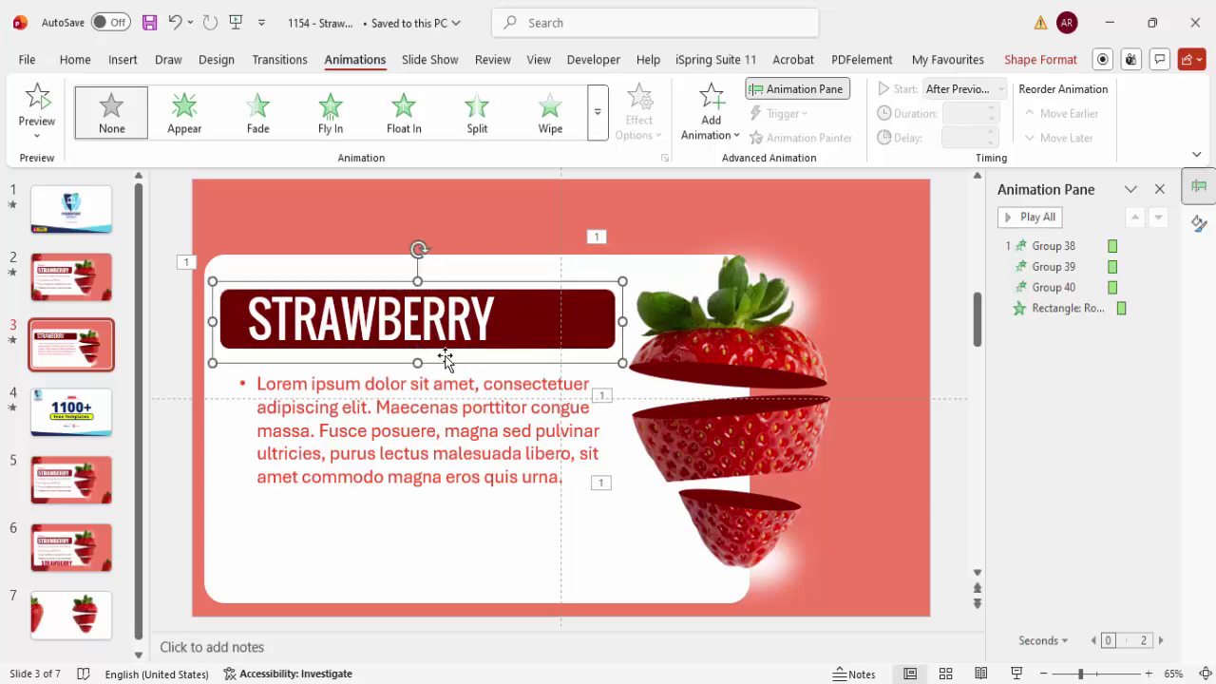
{"action": "left_click", "coordinate": [427, 387], "text": "shift"}
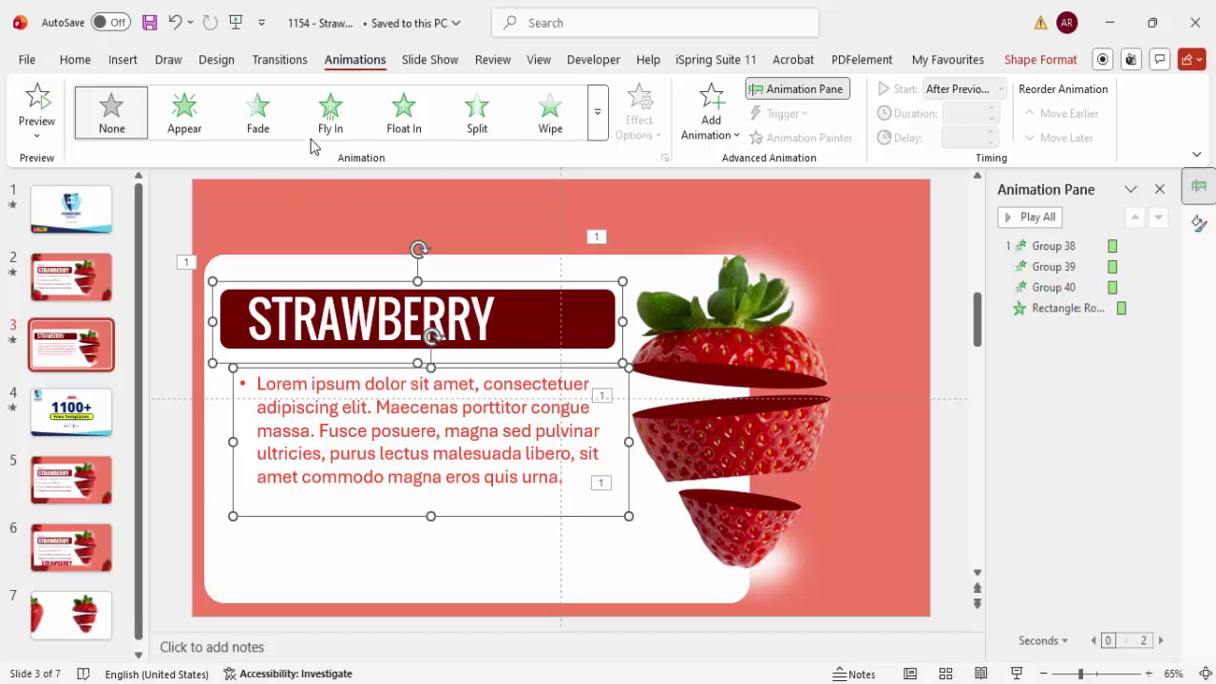
{"action": "left_click", "coordinate": [537, 120]}
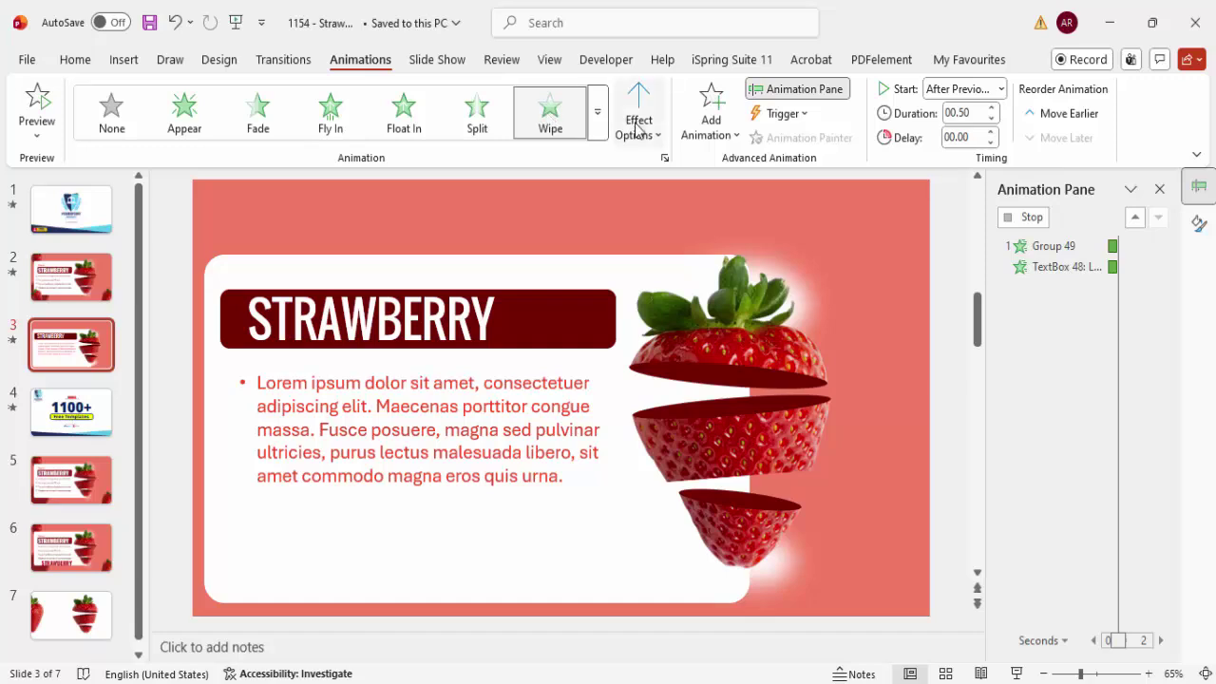
{"action": "left_click", "coordinate": [636, 132]}
{"action": "left_click", "coordinate": [700, 336]}
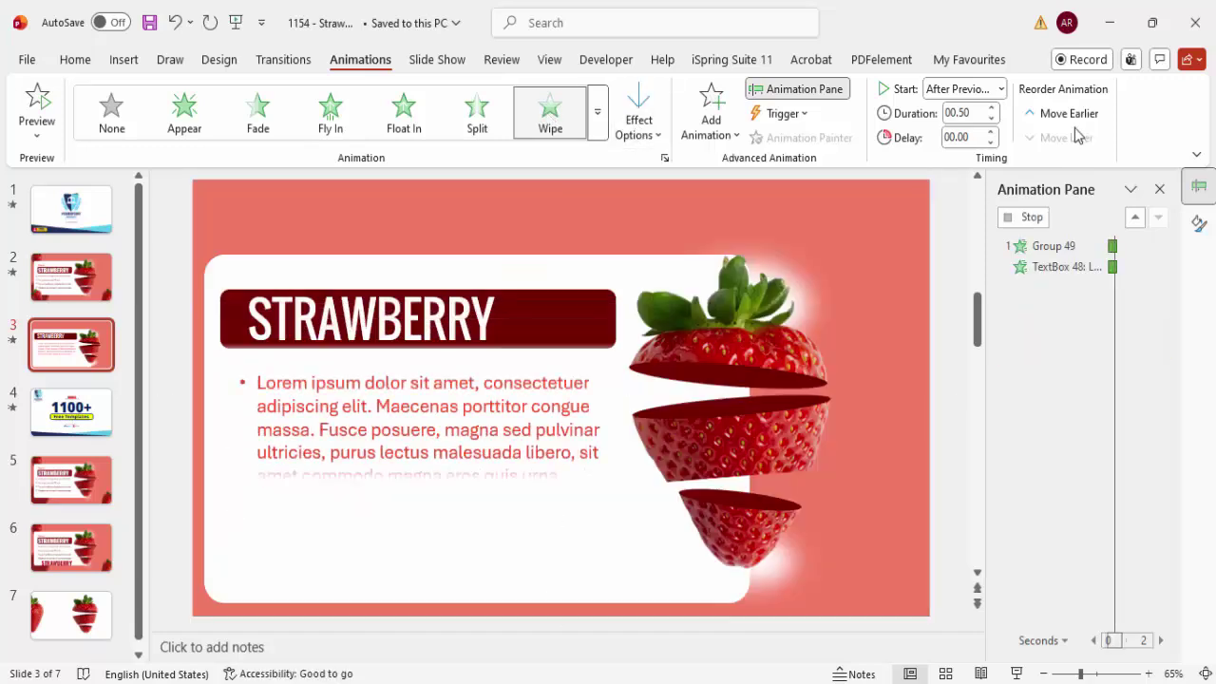
{"action": "left_click", "coordinate": [1001, 88]}
{"action": "left_click", "coordinate": [955, 157]}
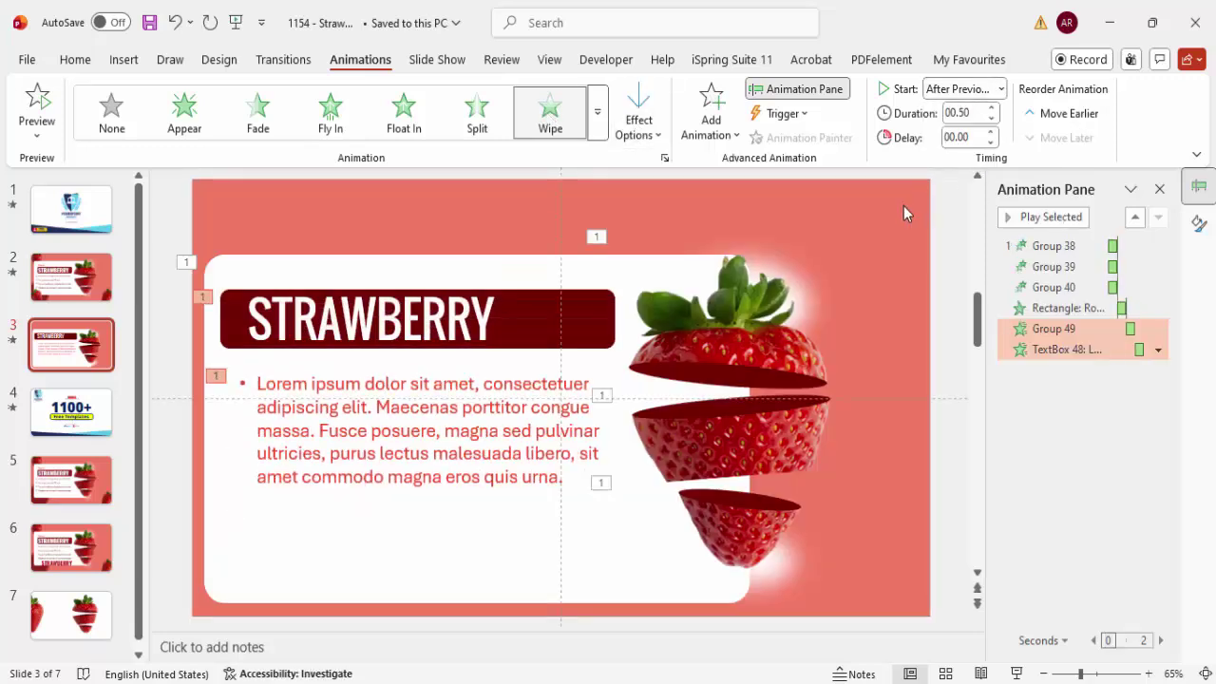
{"action": "left_click", "coordinate": [905, 213]}
{"action": "left_click", "coordinate": [1032, 218]}
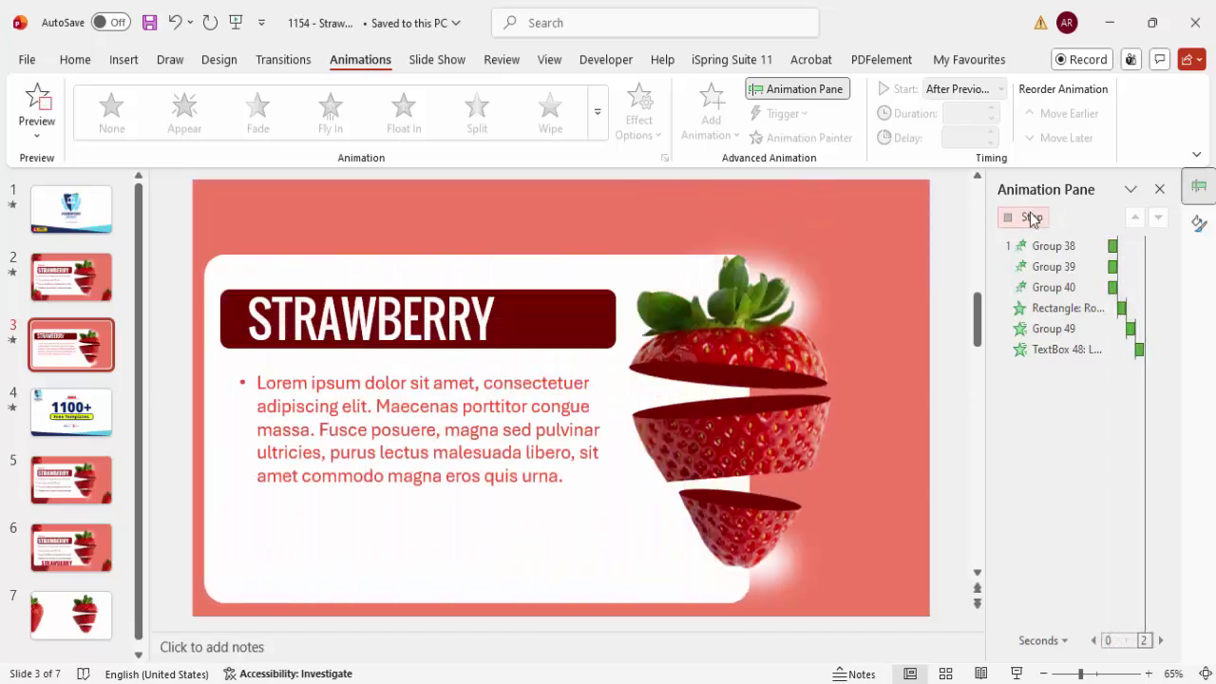
- Check the sliced strawberry's animation settings and return to the presentation
{"action": "left_click", "coordinate": [794, 261]}
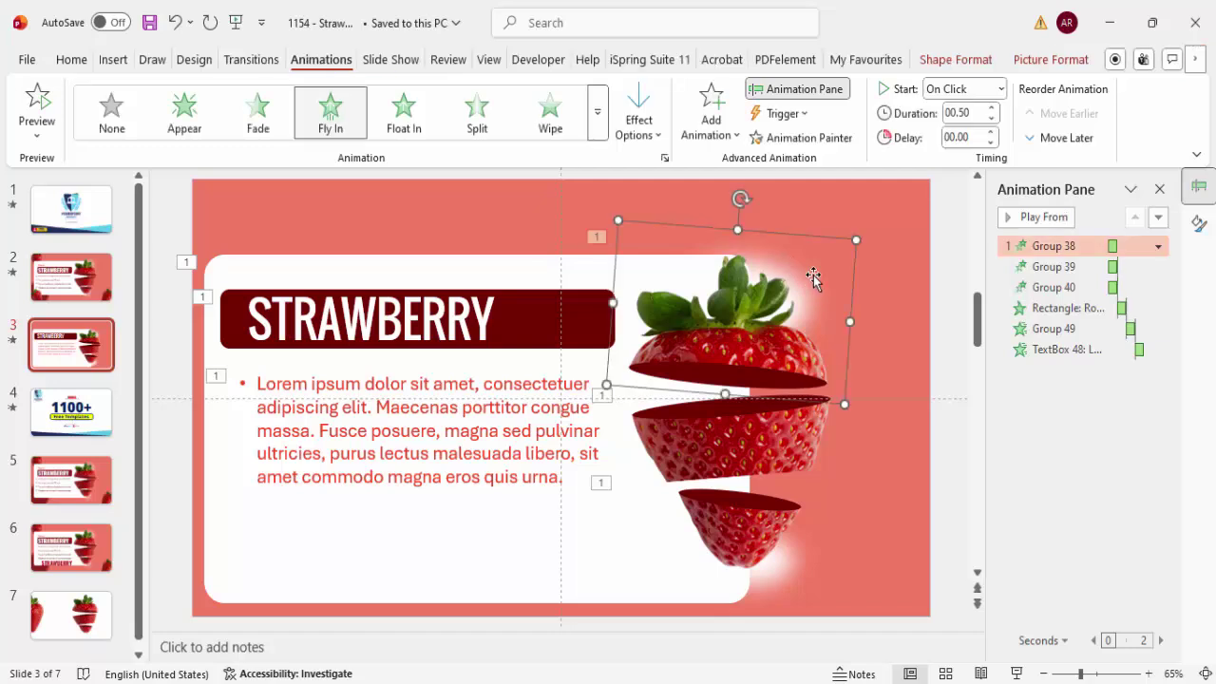
{"action": "left_click", "coordinate": [797, 224]}
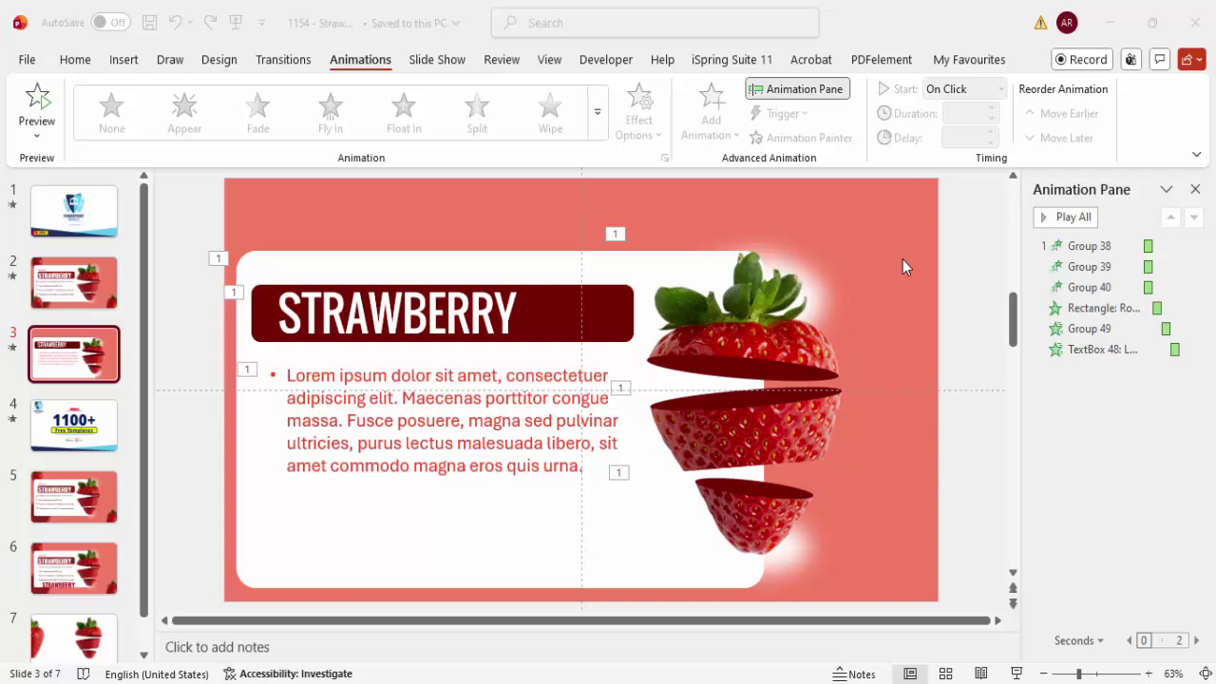
{"action": "left_click", "coordinate": [867, 235]}
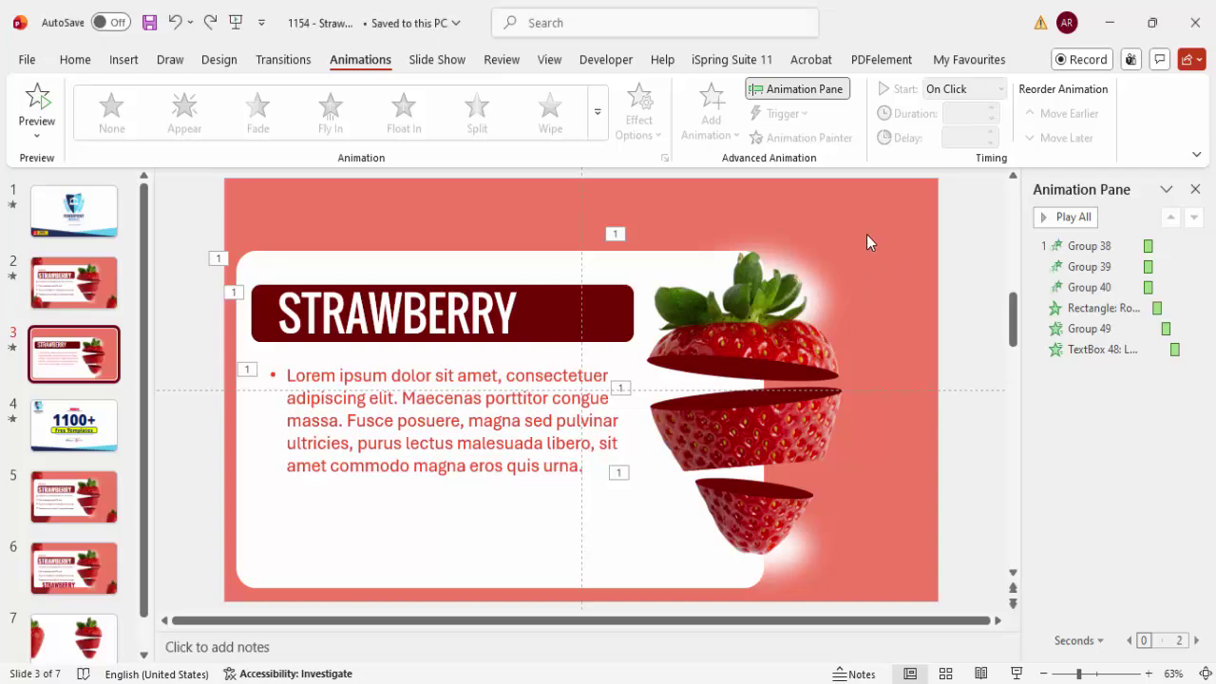
- Paste a strawberry picture, shrink it, place it bottom-right and tilt it clockwise
{"action": "key", "text": "ctrl+v"}
{"action": "left_click_drag", "start_coordinate": [390, 352], "coordinate": [534, 258]}
{"action": "left_click_drag", "start_coordinate": [455, 209], "coordinate": [608, 459]}
{"action": "left_click_drag", "start_coordinate": [627, 518], "coordinate": [884, 551]}
{"action": "left_click_drag", "start_coordinate": [912, 435], "coordinate": [963, 456]}
{"action": "left_click_drag", "start_coordinate": [910, 561], "coordinate": [909, 549]}
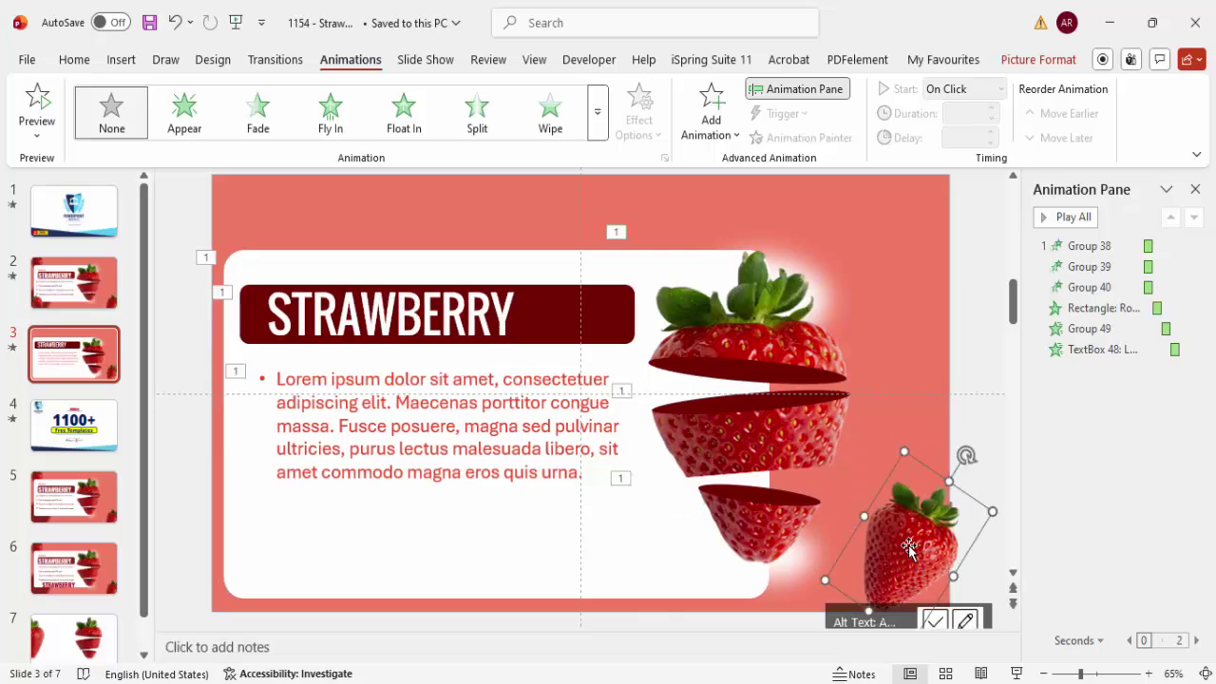
- Place a strawberry copy at the top-left, tilt it counter-clockwise, and send it to back
{"action": "left_click", "coordinate": [1042, 62]}
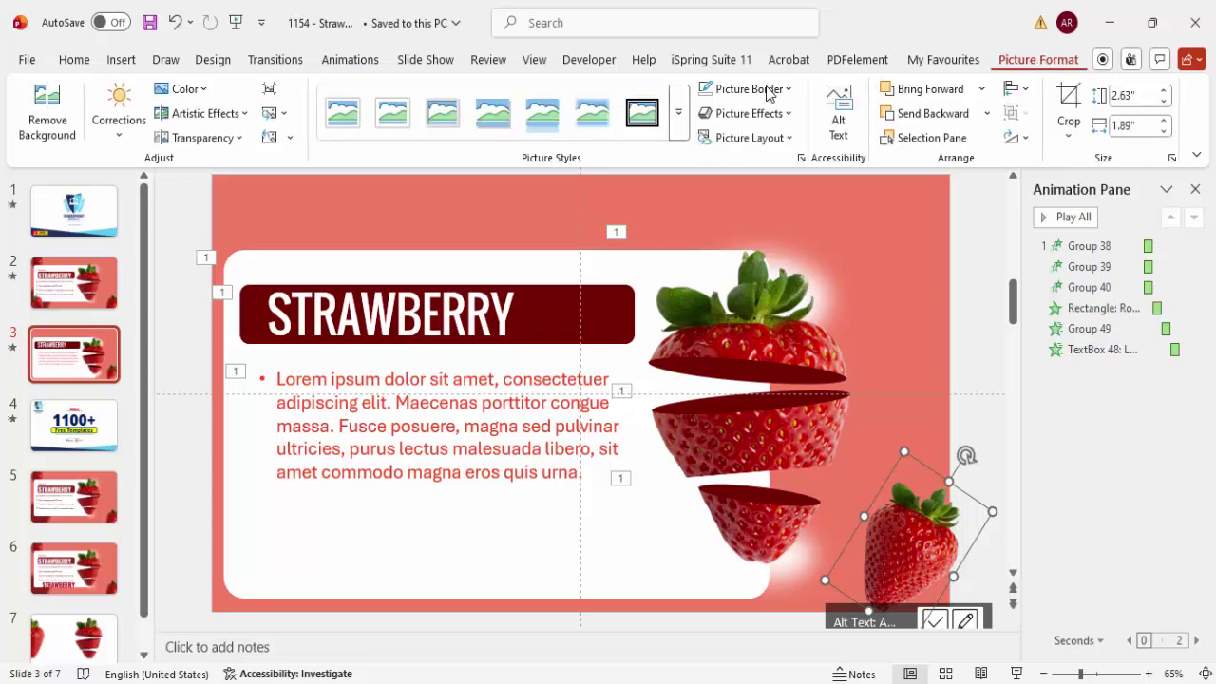
{"action": "left_click", "coordinate": [213, 118]}
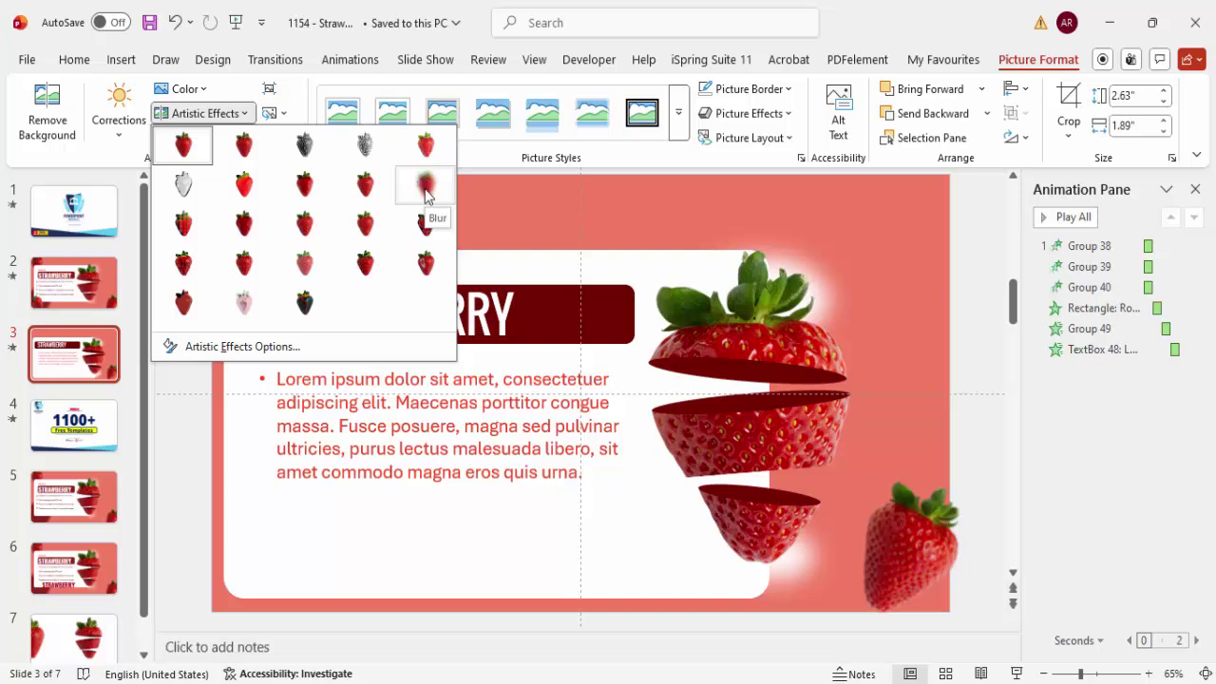
{"action": "key", "text": "Escape"}
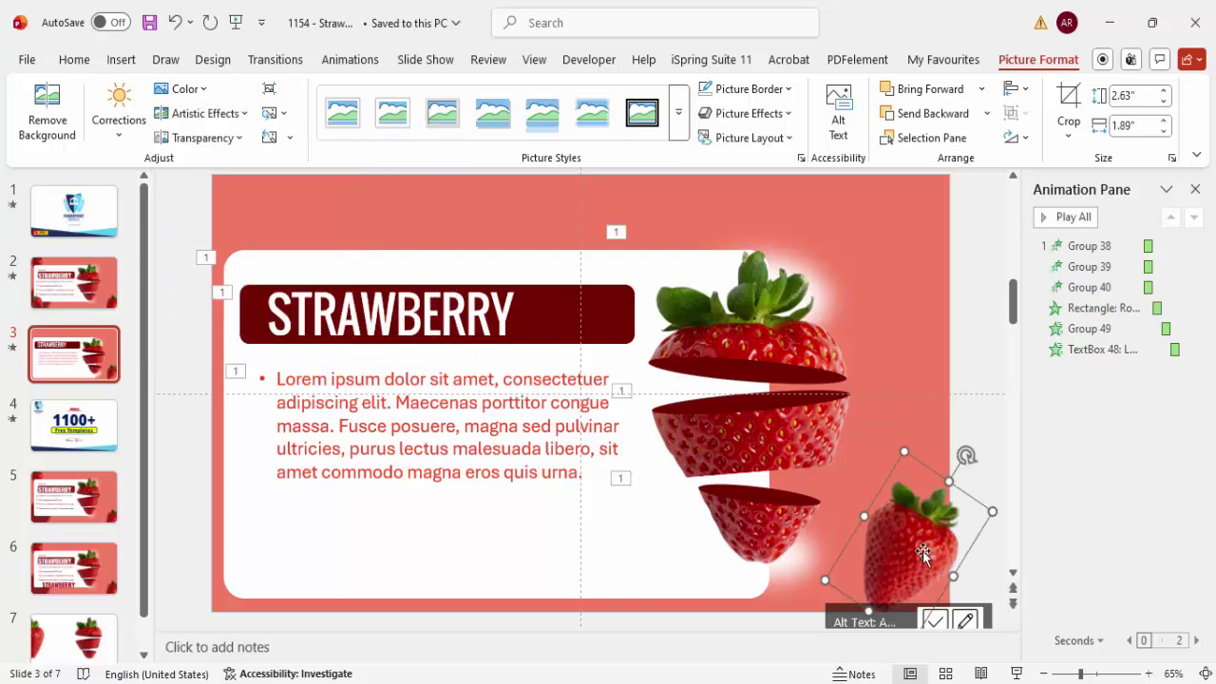
{"action": "scroll", "coordinate": [923, 551], "scroll_direction": "down", "scroll_amount": 1}
{"action": "left_click_drag", "start_coordinate": [914, 525], "coordinate": [286, 277]}
{"action": "left_click_drag", "start_coordinate": [339, 200], "coordinate": [264, 141]}
{"action": "left_click", "coordinate": [987, 113]}
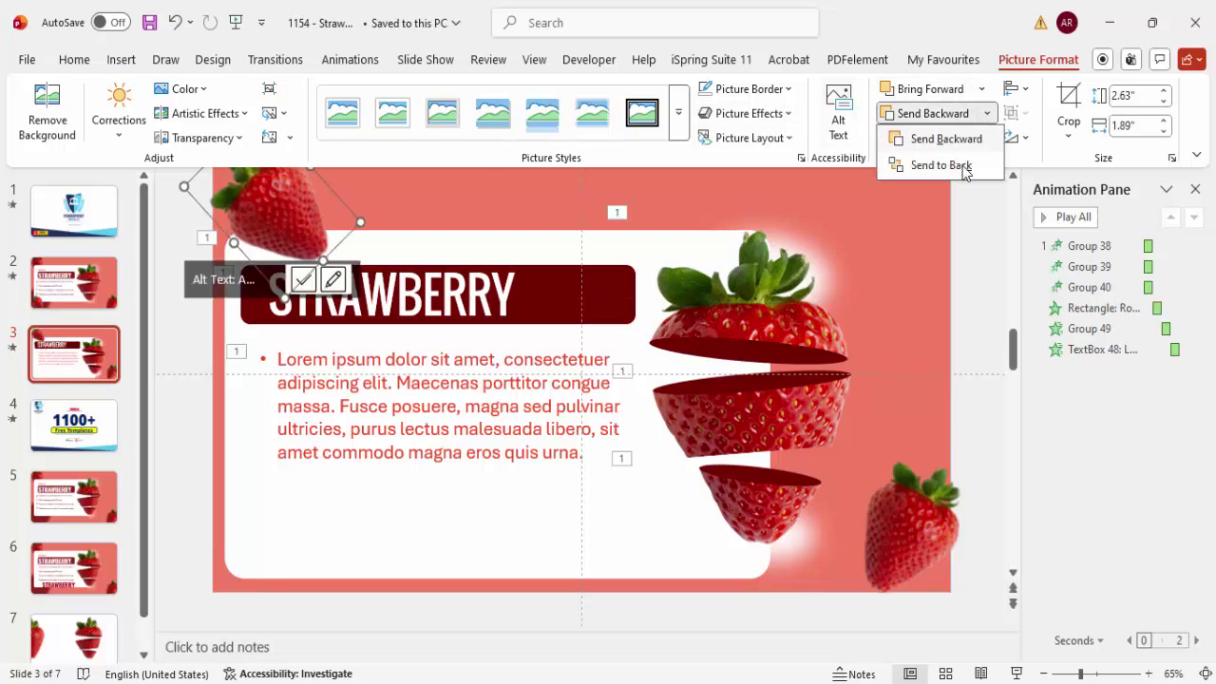
{"action": "left_click", "coordinate": [926, 165]}
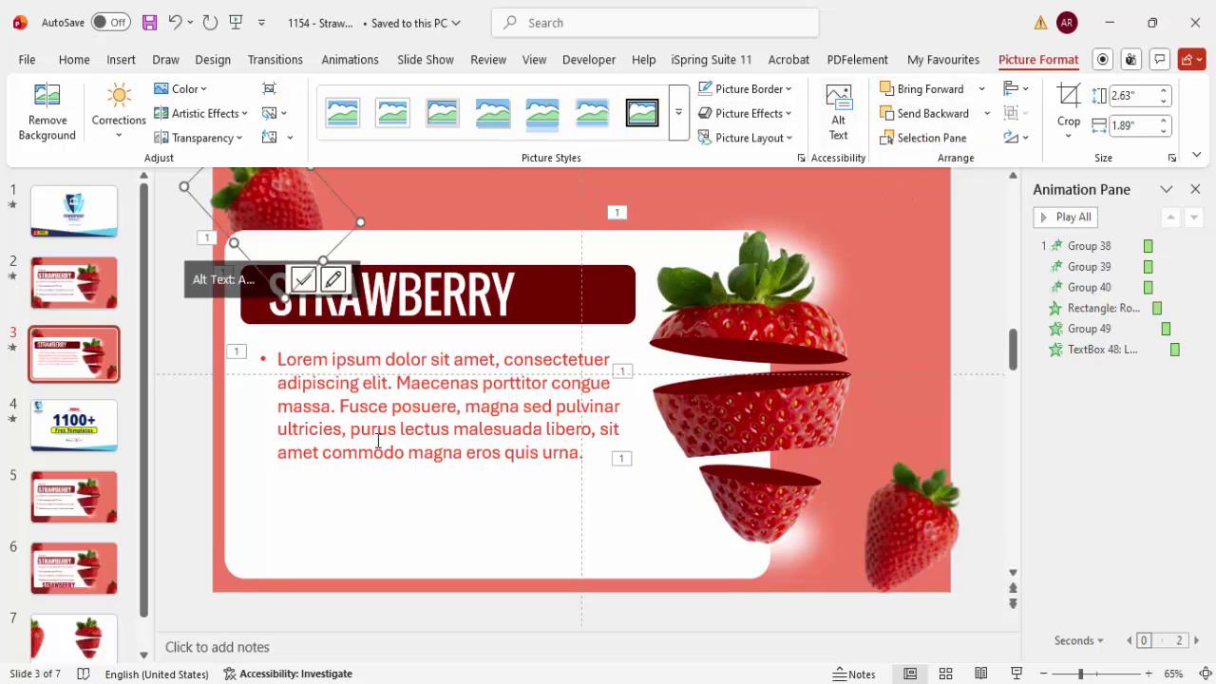
- Shorten the white rounded panel by raising its bottom edge
{"action": "left_click", "coordinate": [453, 488]}
{"action": "left_click", "coordinate": [479, 580]}
{"action": "left_click_drag", "start_coordinate": [497, 577], "coordinate": [494, 521]}
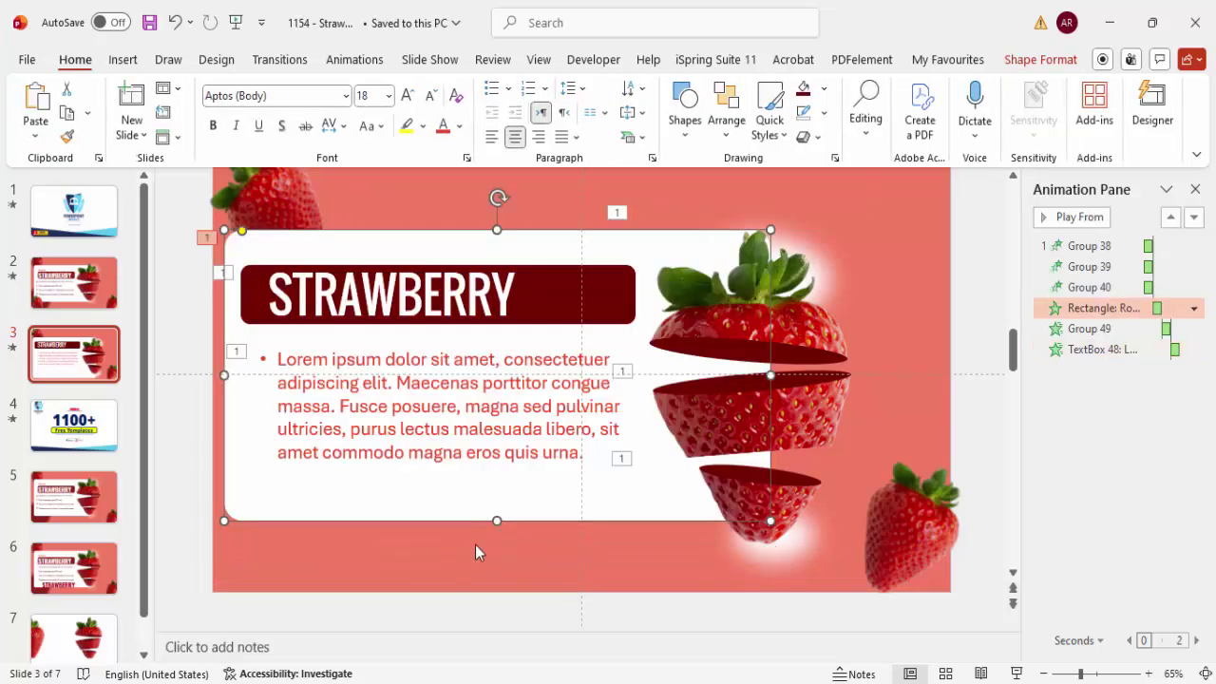
- Copy the small bottom-right strawberry to the bottom-left and enlarge it
{"action": "left_click", "coordinate": [478, 549]}
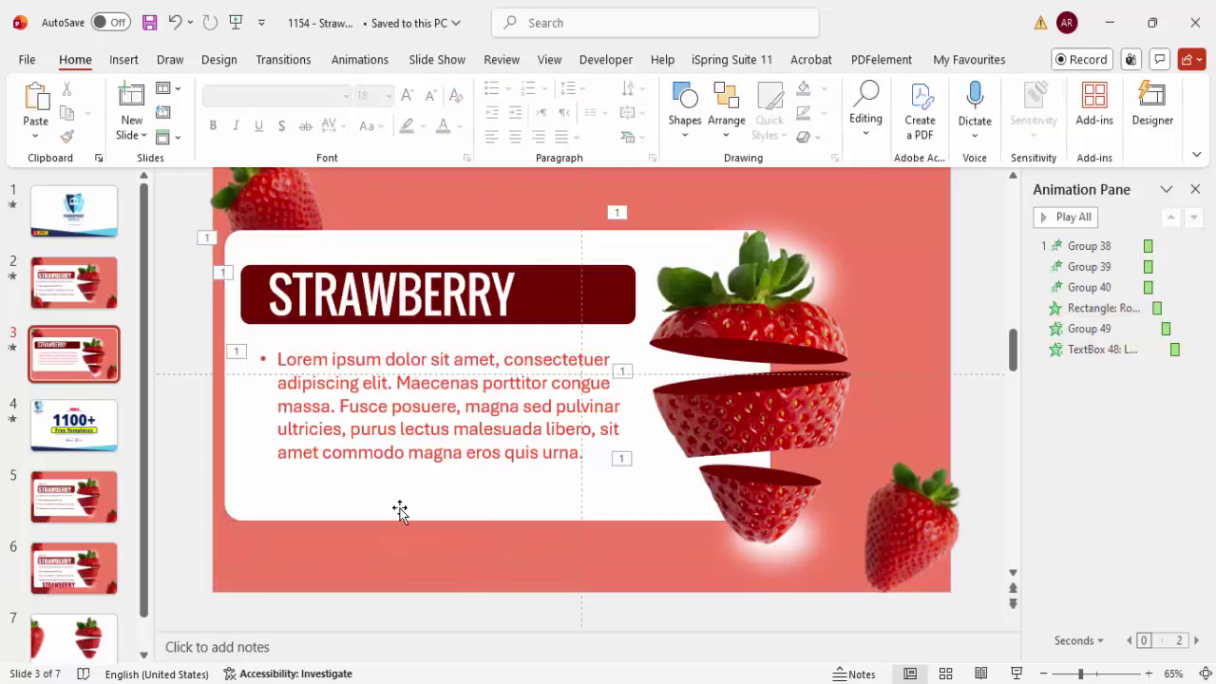
{"action": "left_click", "coordinate": [904, 534]}
{"action": "left_click_drag", "start_coordinate": [916, 534], "coordinate": [245, 559]}
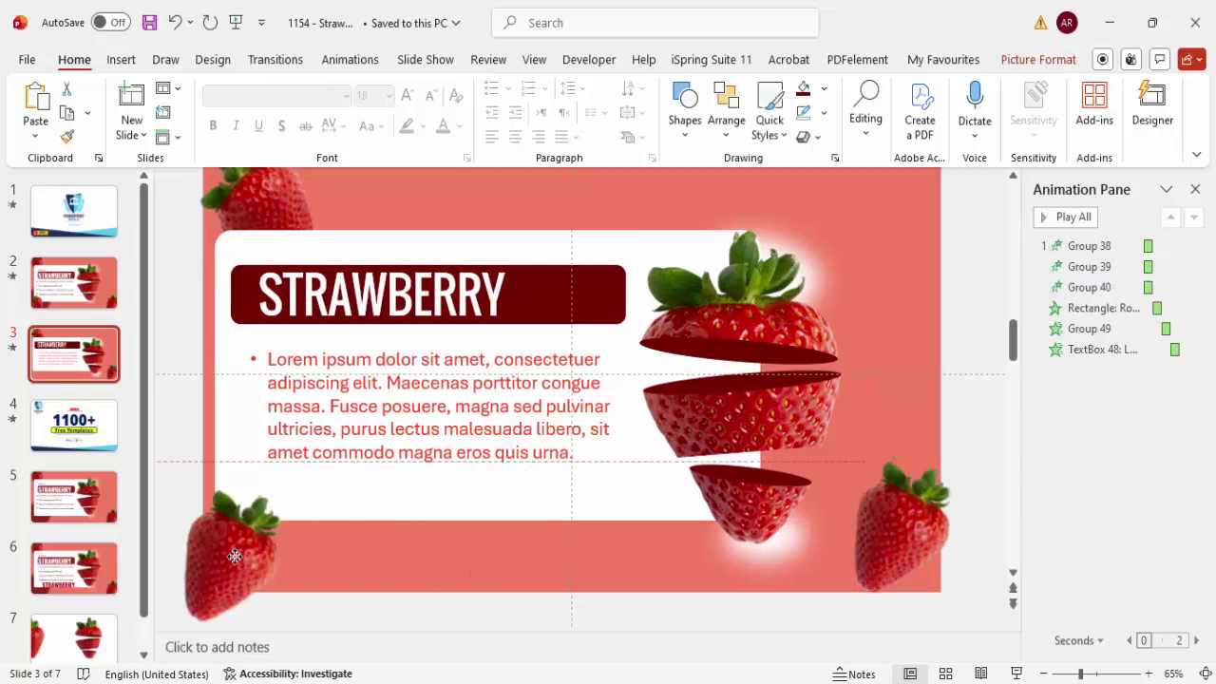
{"action": "left_click_drag", "start_coordinate": [334, 476], "coordinate": [418, 484]}
{"action": "left_click_drag", "start_coordinate": [322, 505], "coordinate": [298, 501]}
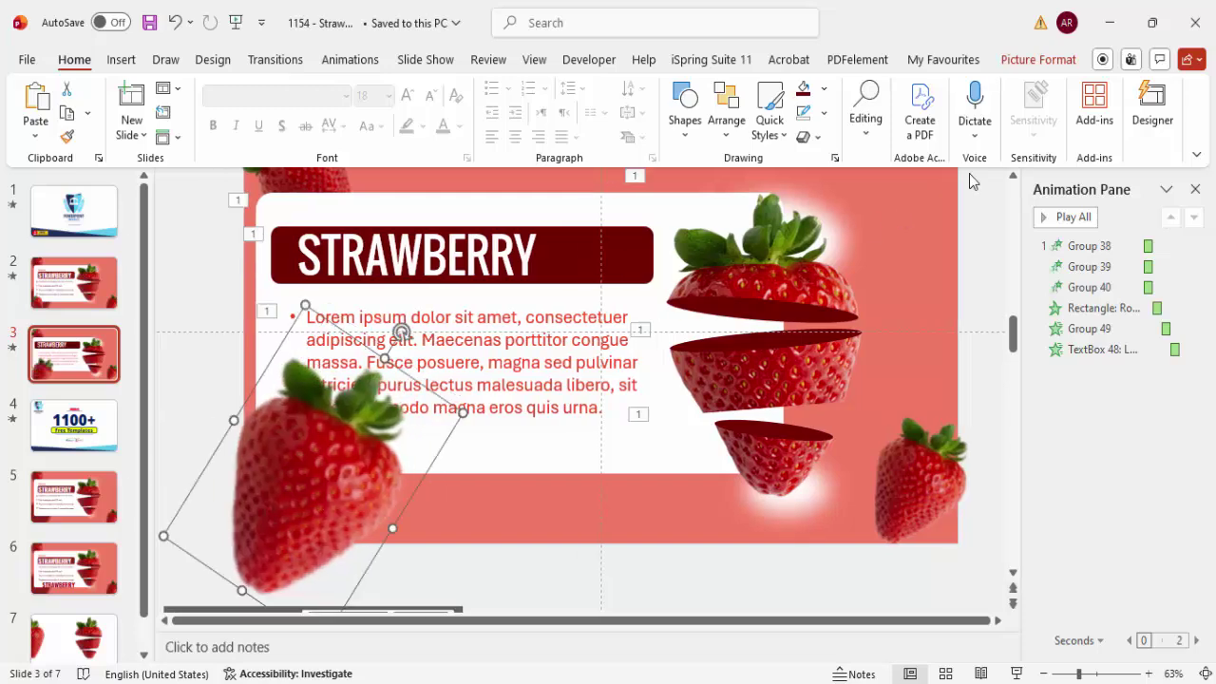
- Send the new strawberry to back, then play the slide show from slide 3
{"action": "left_click", "coordinate": [1019, 63]}
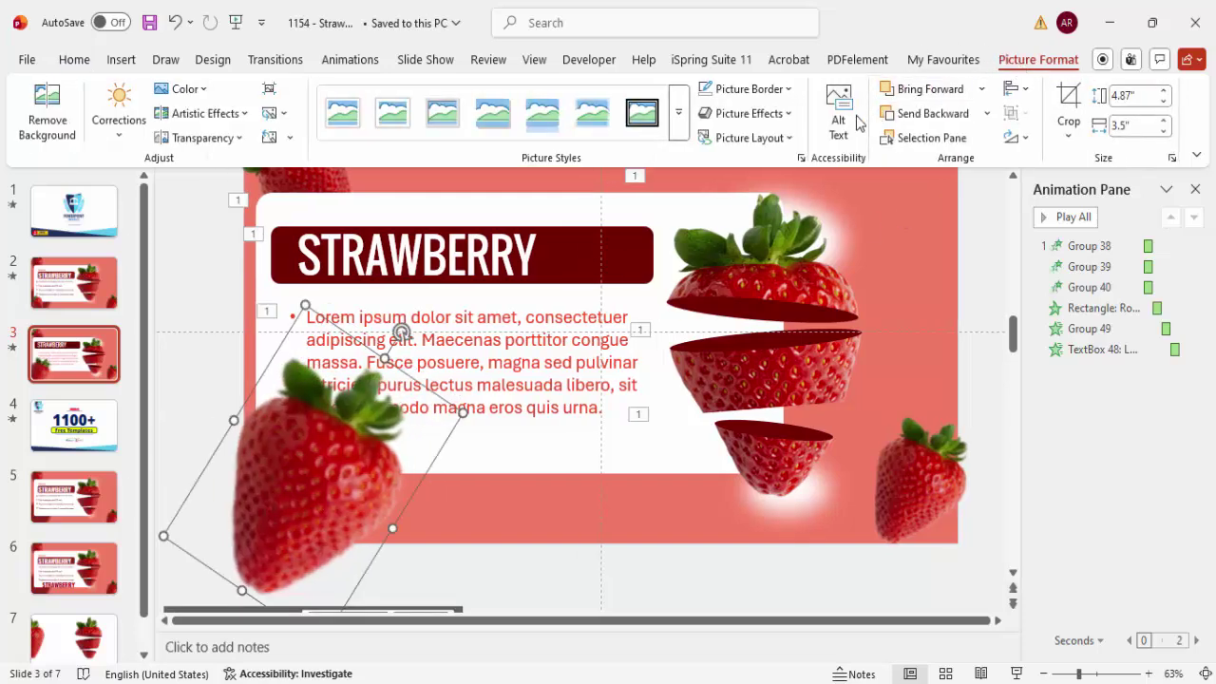
{"action": "left_click", "coordinate": [987, 113]}
{"action": "left_click", "coordinate": [947, 166]}
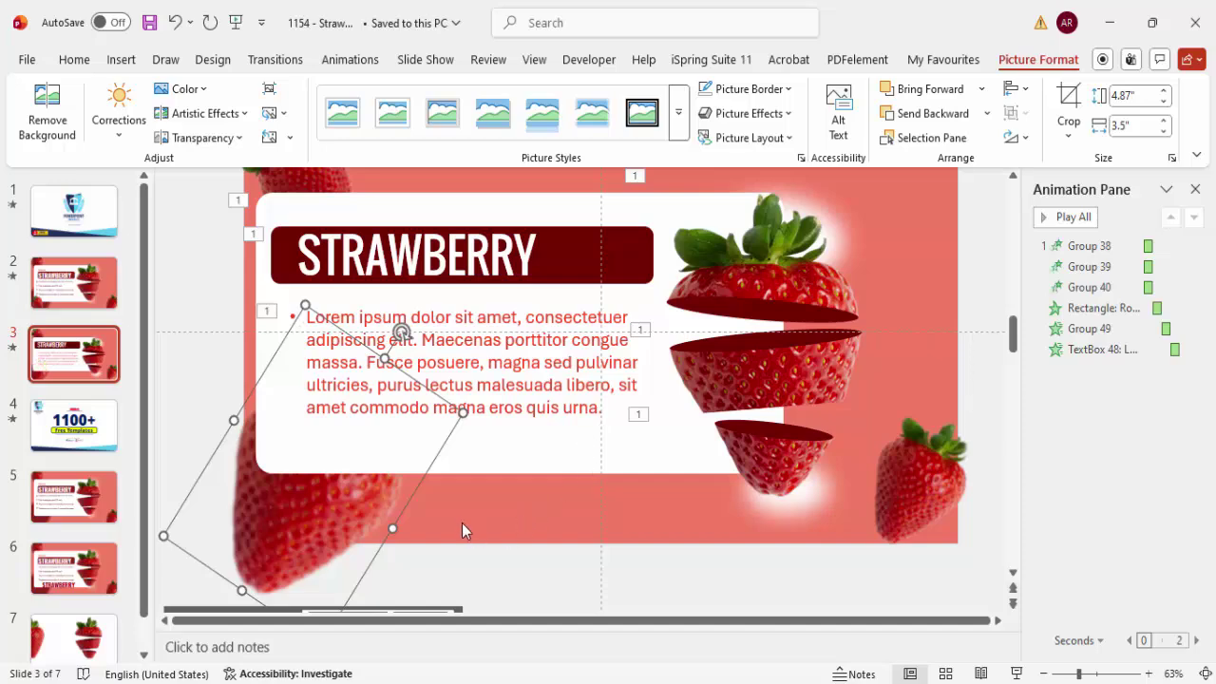
{"action": "left_click", "coordinate": [432, 521]}
{"action": "left_click", "coordinate": [1017, 673]}
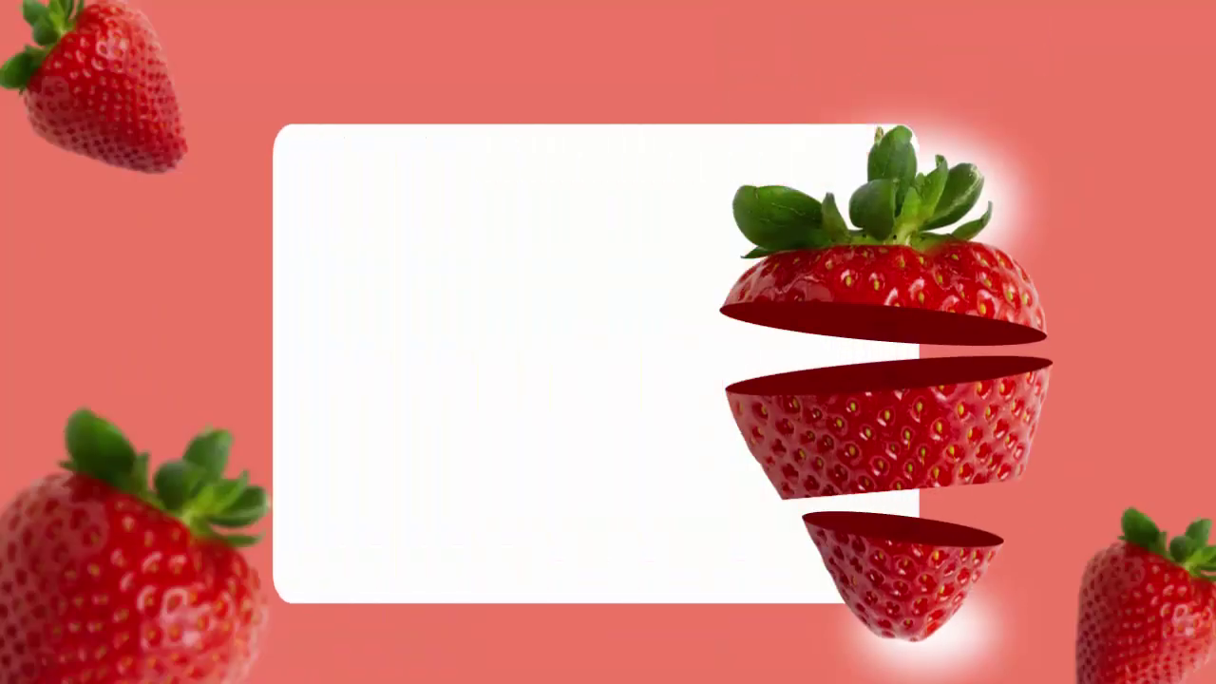